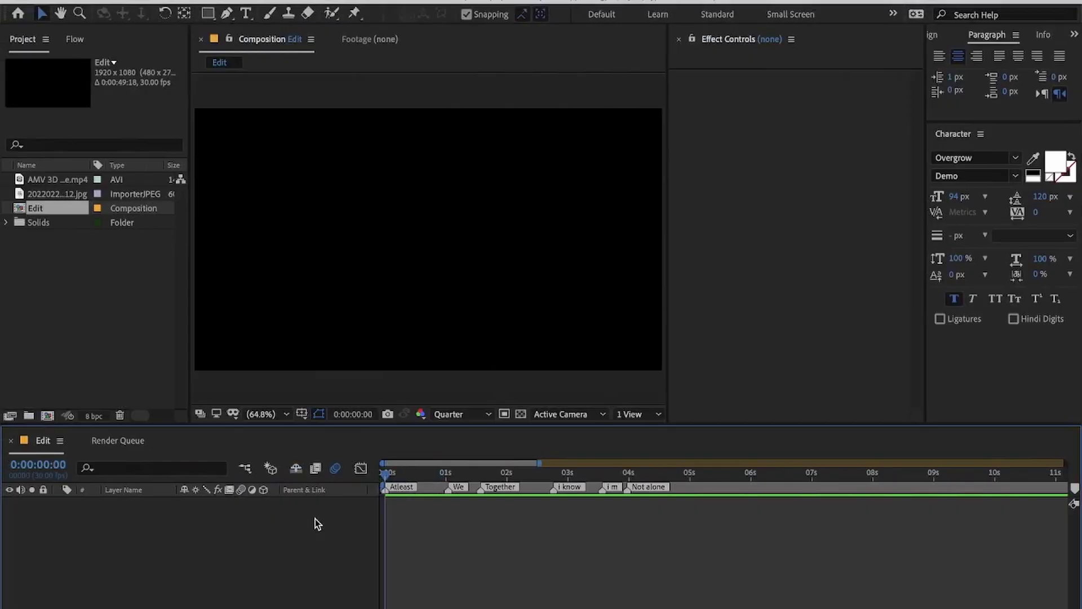
# Step: Create a text layer reading "Atleast" in the Edit composition
pyautogui.rightClick(315, 519)
pyautogui.moveTo(327, 466)
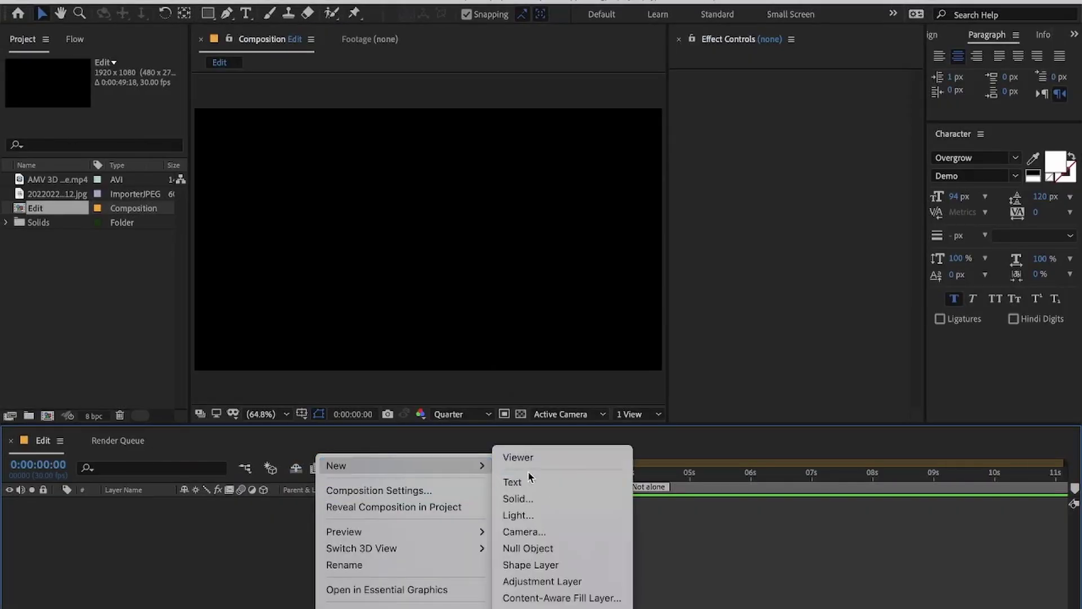
pyautogui.click(538, 482)
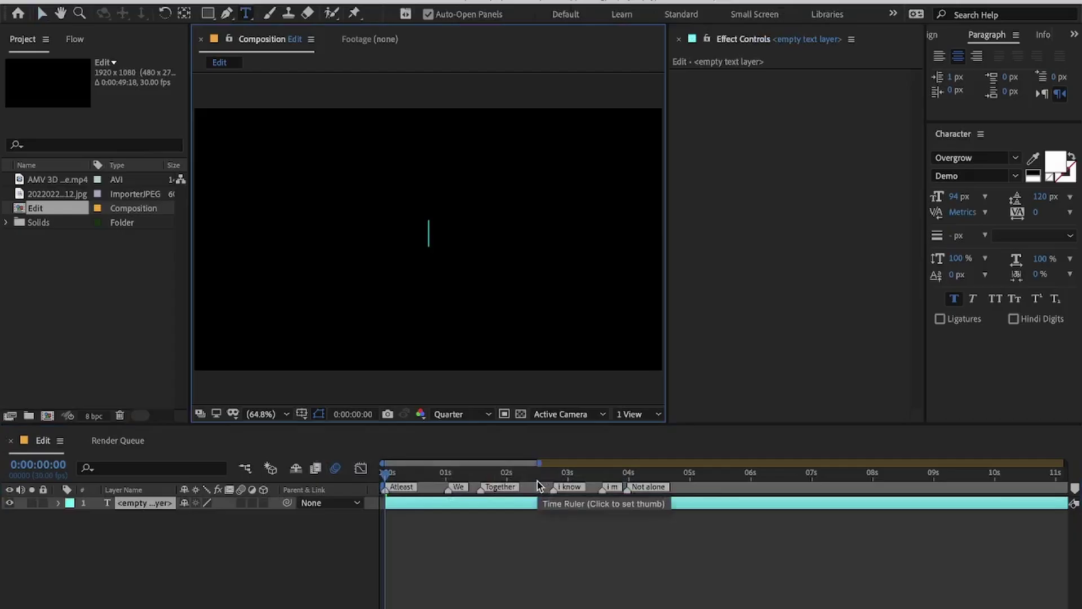
pyautogui.write('Atleast')
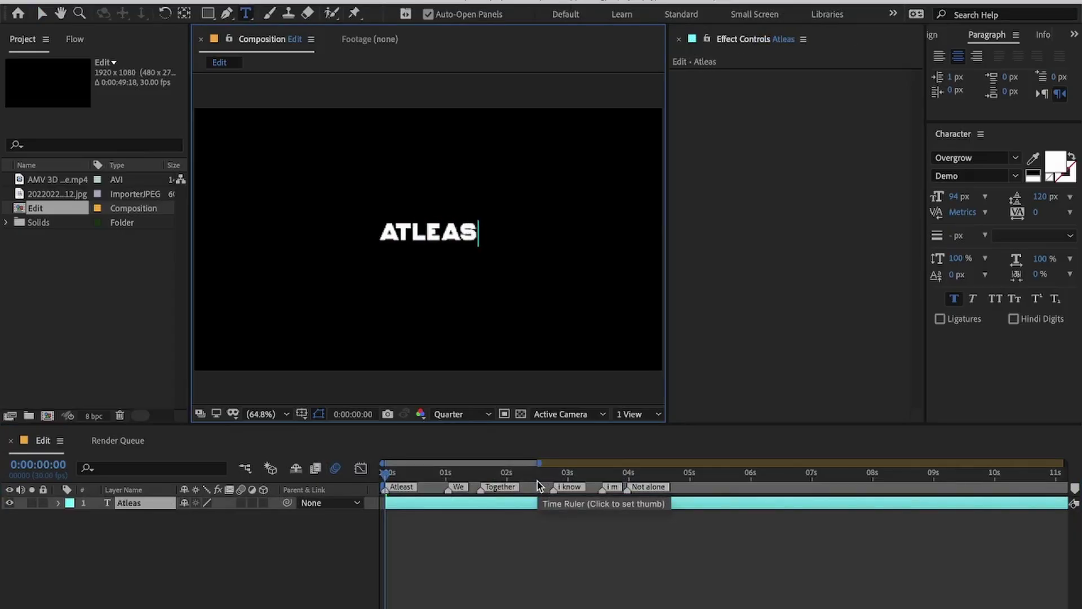
pyautogui.click(312, 556)
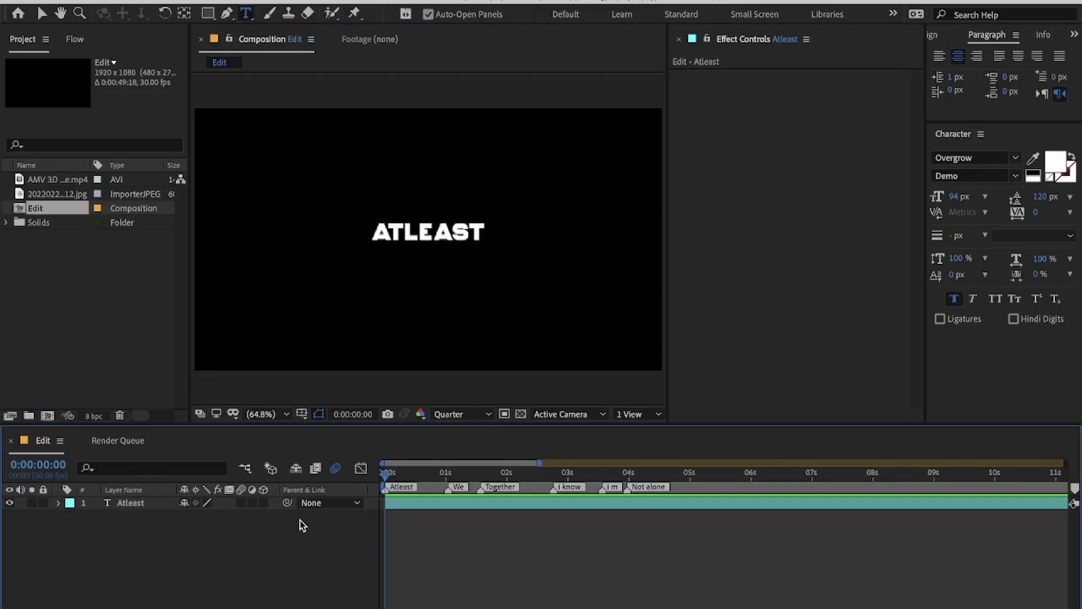
# Step: Add a new camera layer to the composition with its existing settings
pyautogui.rightClick(300, 520)
pyautogui.moveTo(333, 467)
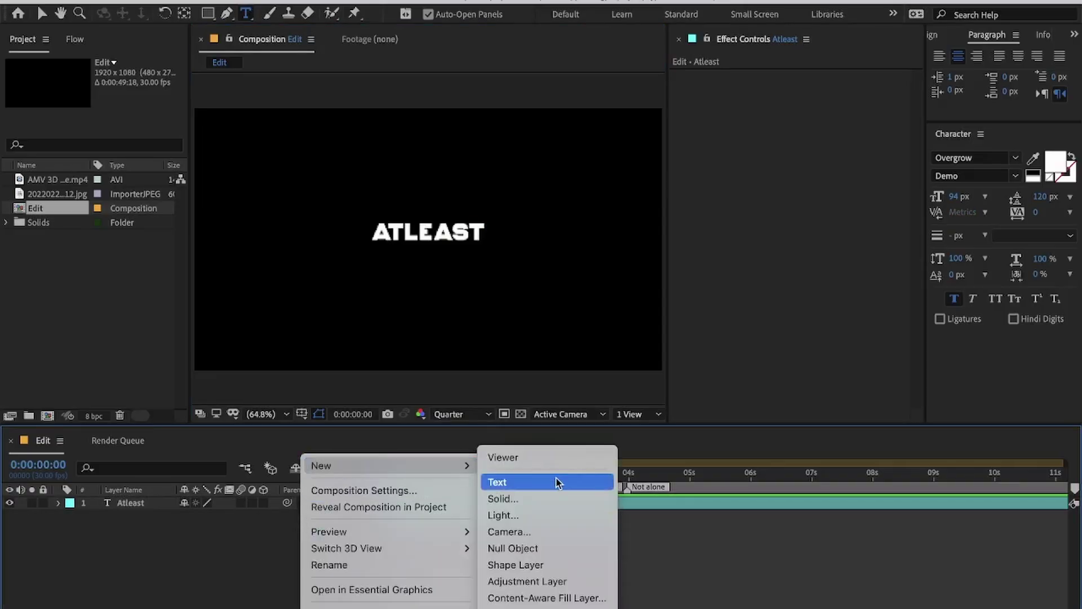
pyautogui.click(552, 530)
pyautogui.click(847, 409)
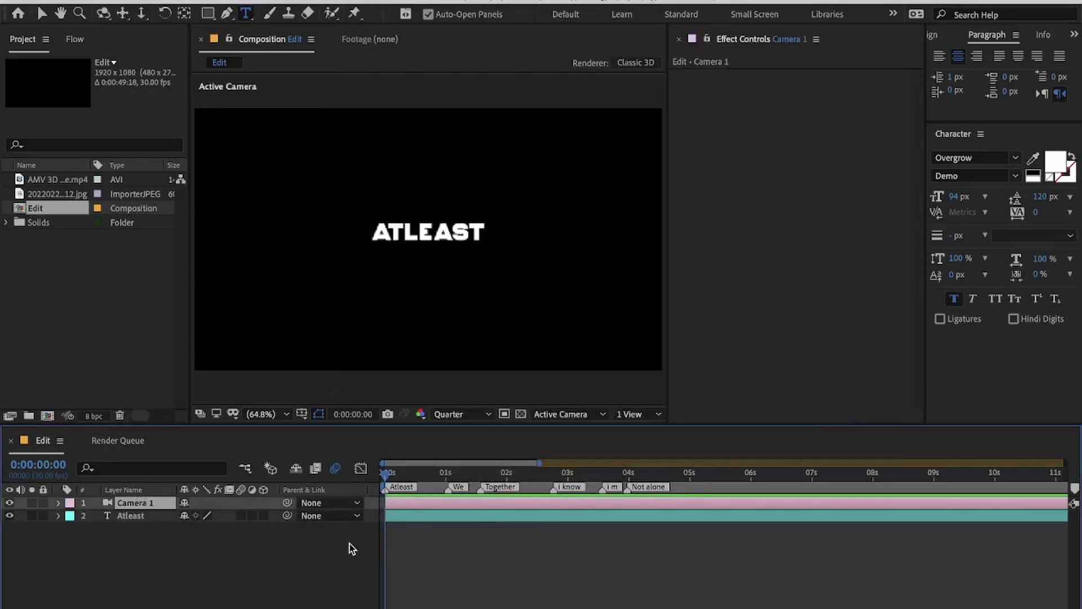
# Step: Add a null object above the camera and duplicate it twice for three nulls
pyautogui.rightClick(375, 506)
pyautogui.moveTo(402, 468)
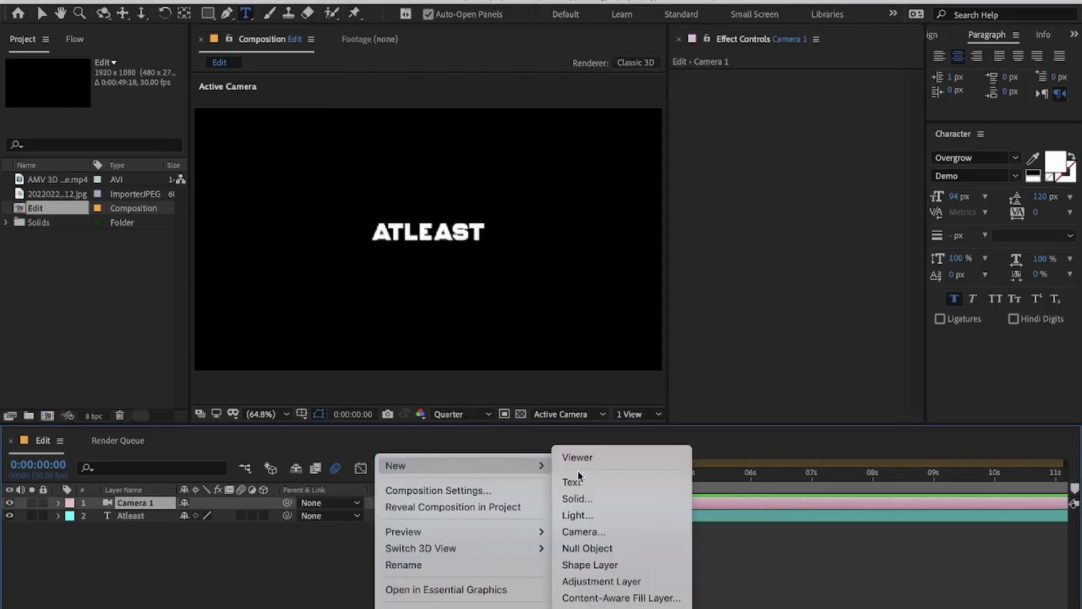
pyautogui.click(607, 550)
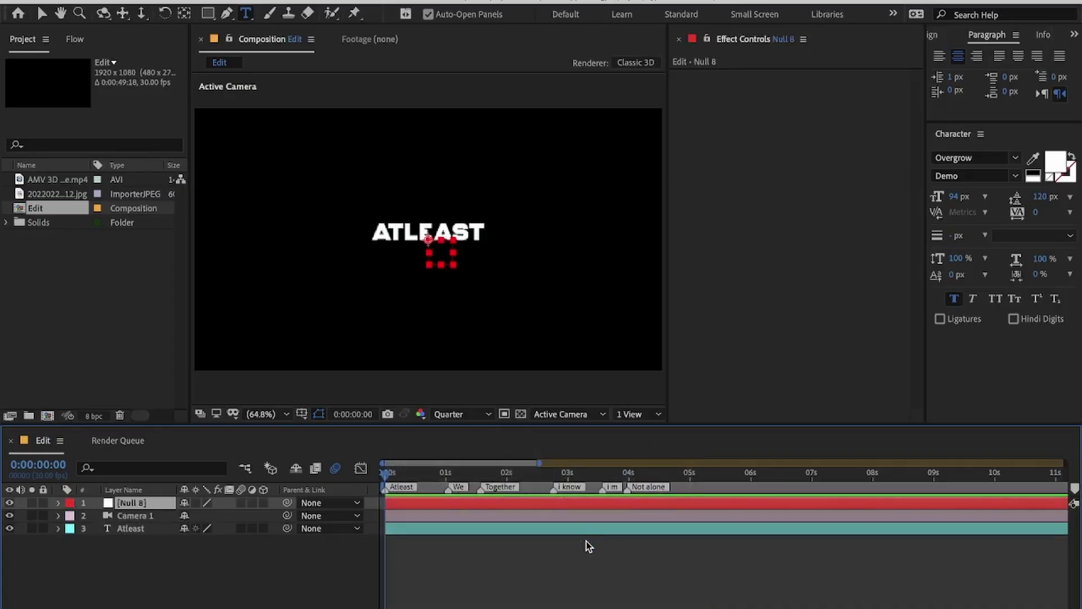
pyautogui.hotkey('ctrl', 'd')
pyautogui.hotkey('ctrl', 'd')
# Step: Parent the camera and lower nulls each to the null directly above, and enable 3D and motion blur on the nulls and text
pyautogui.click(438, 543)
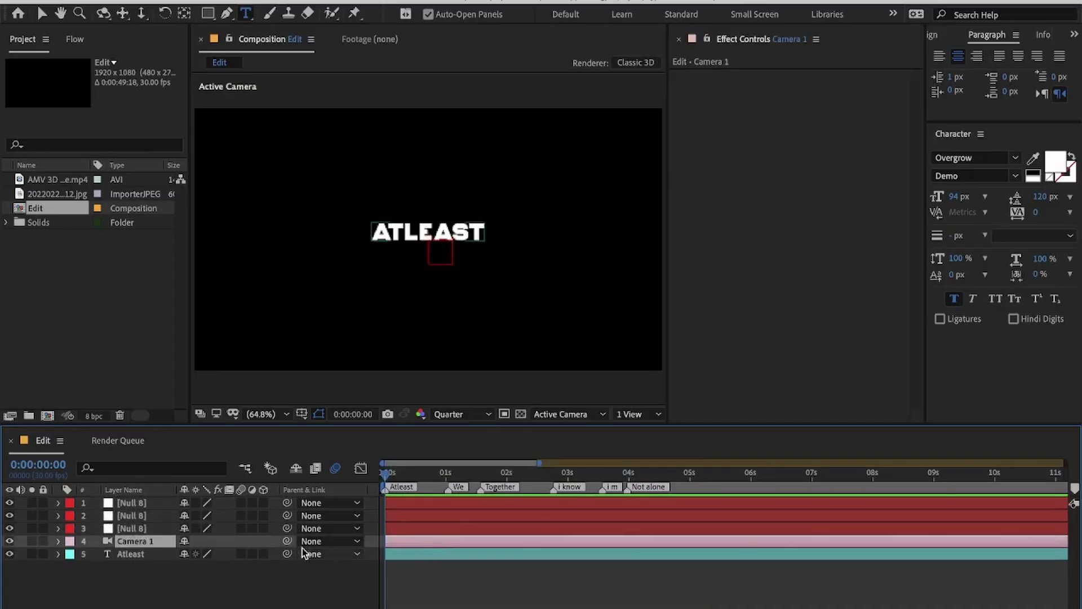
pyautogui.moveTo(246, 540); pyautogui.dragTo(237, 503)
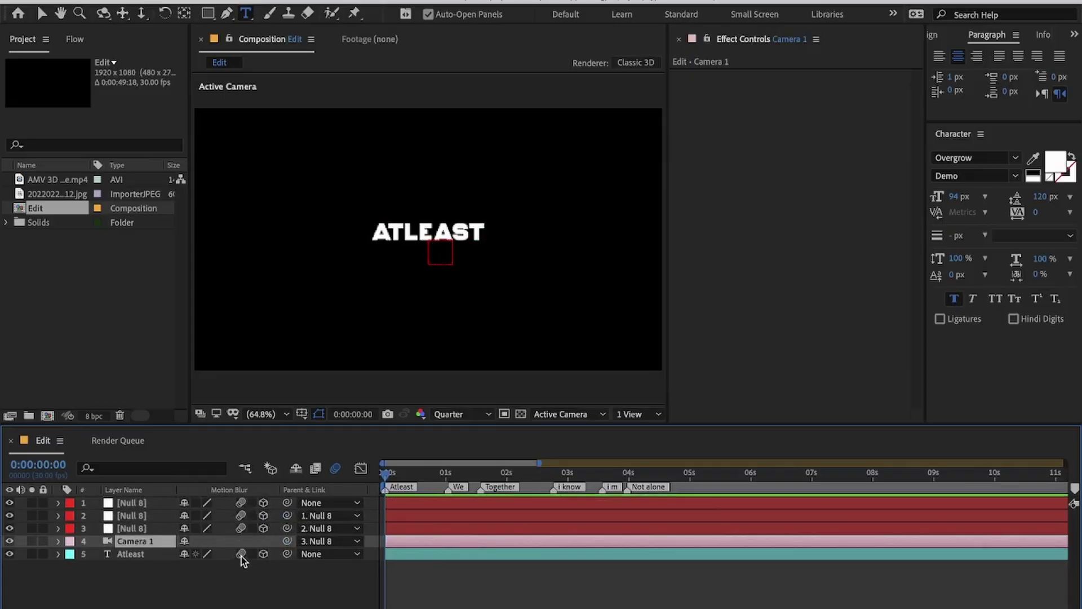
pyautogui.click(252, 583)
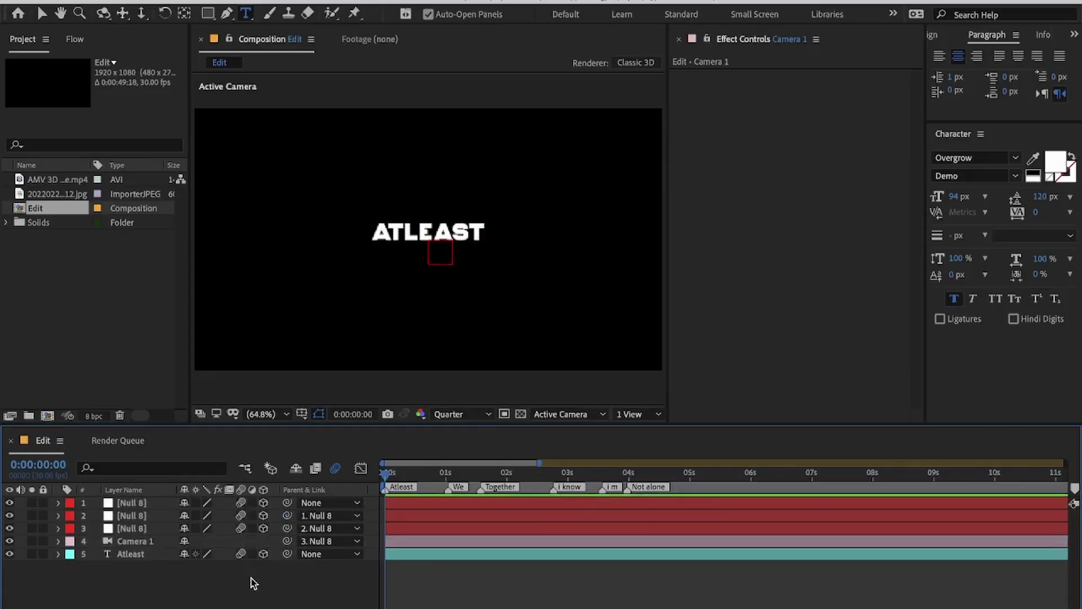
# Step: Enable keyframing for Position and Z Rotation on the third null at the start of the timeline
pyautogui.click(419, 544)
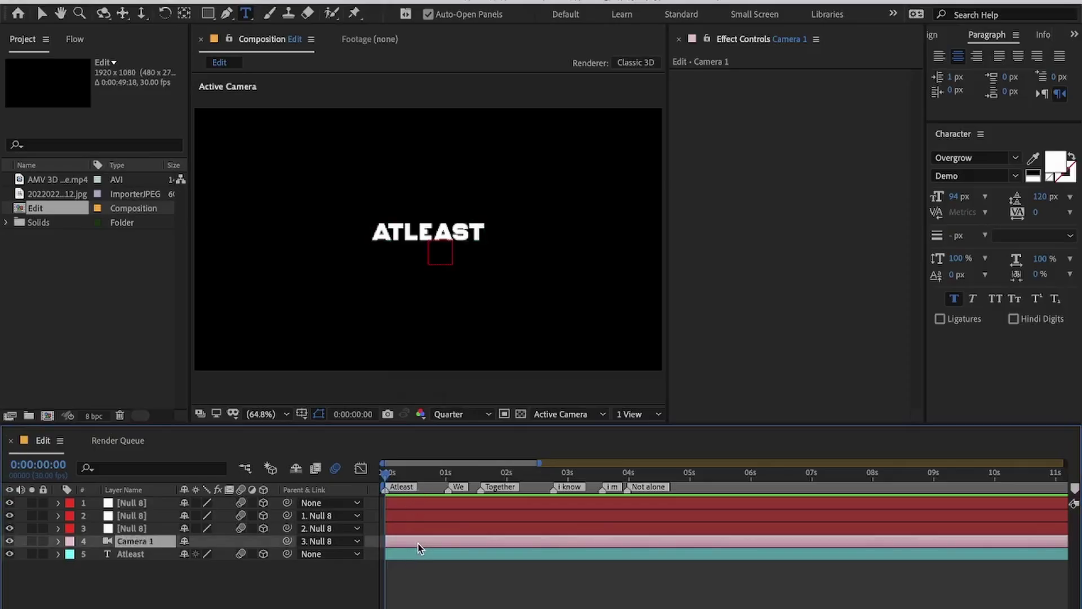
pyautogui.click(390, 529)
pyautogui.press('p')
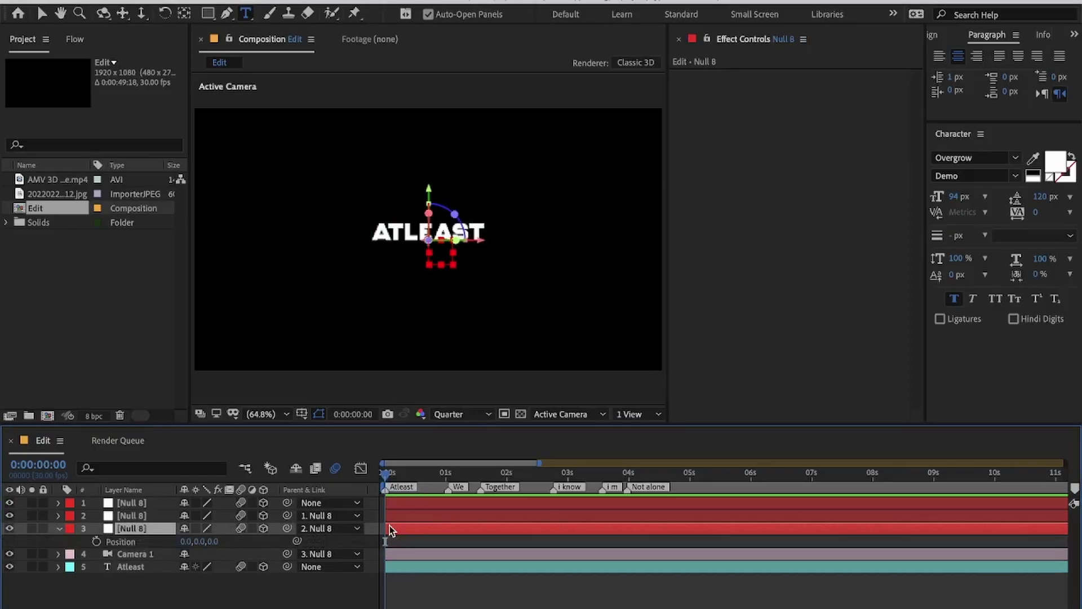
pyautogui.click(96, 541)
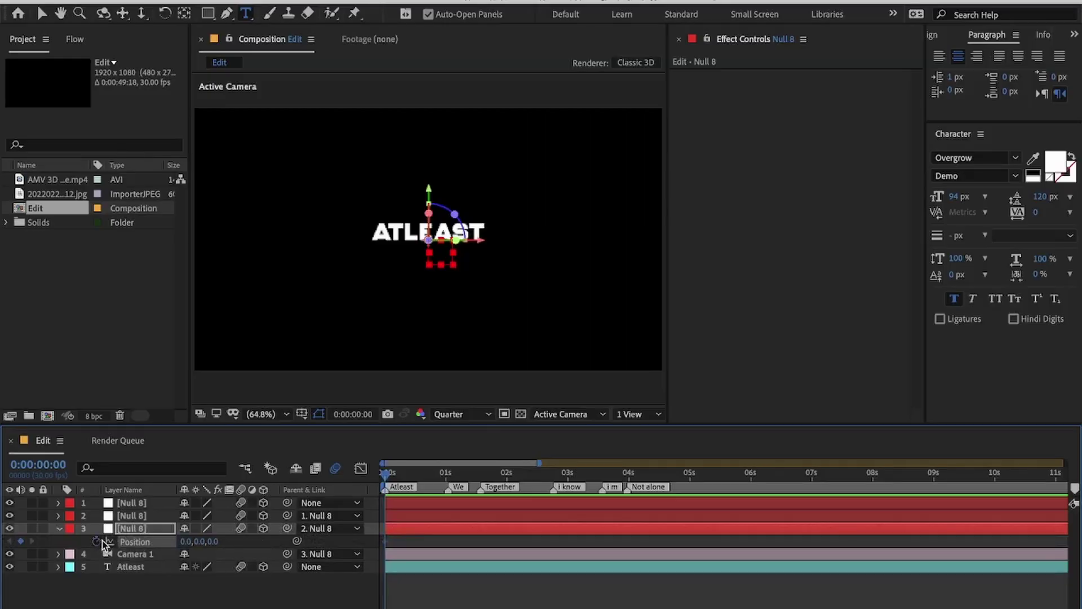
pyautogui.hotkey('shift', 'r')
pyautogui.click(96, 592)
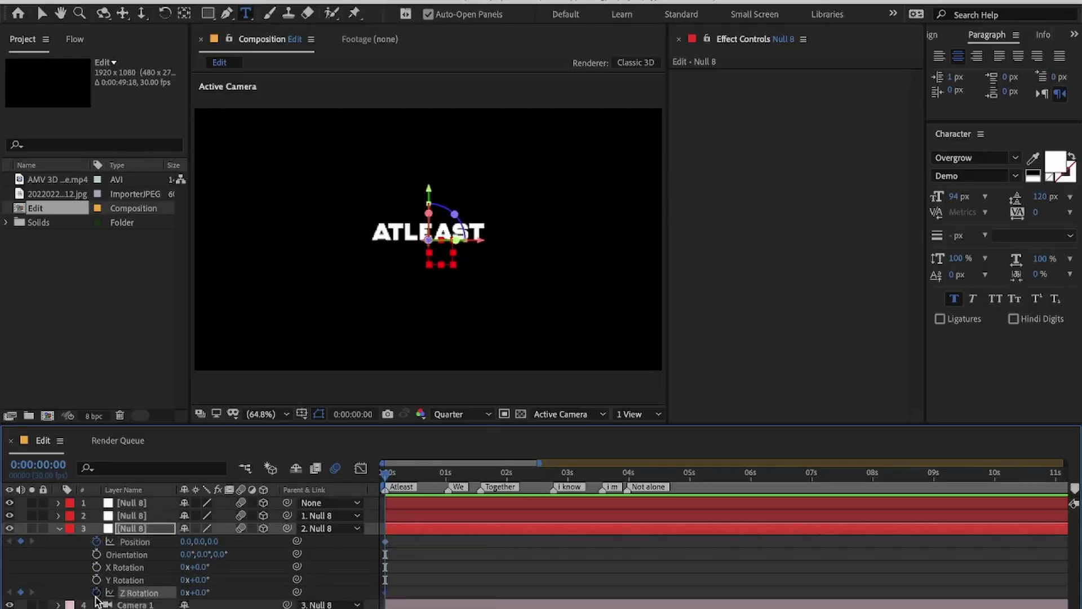
# Step: Keyframe the third null's Position at 0, -28, 2707 at the start and 0, -28, 1527 at 0:00:01:08
pyautogui.moveTo(214, 543); pyautogui.dragTo(789, 558)
pyautogui.moveTo(200, 542); pyautogui.dragTo(341, 548)
pyautogui.moveTo(424, 478); pyautogui.dragTo(462, 477)
pyautogui.moveTo(237, 543); pyautogui.dragTo(114, 547)
pyautogui.moveTo(186, 544)
pyautogui.mouseDown()
pyautogui.moveTo(172, 544)
pyautogui.moveTo(203, 544)
pyautogui.mouseUp()
pyautogui.hotkey('ctrl', 'z')
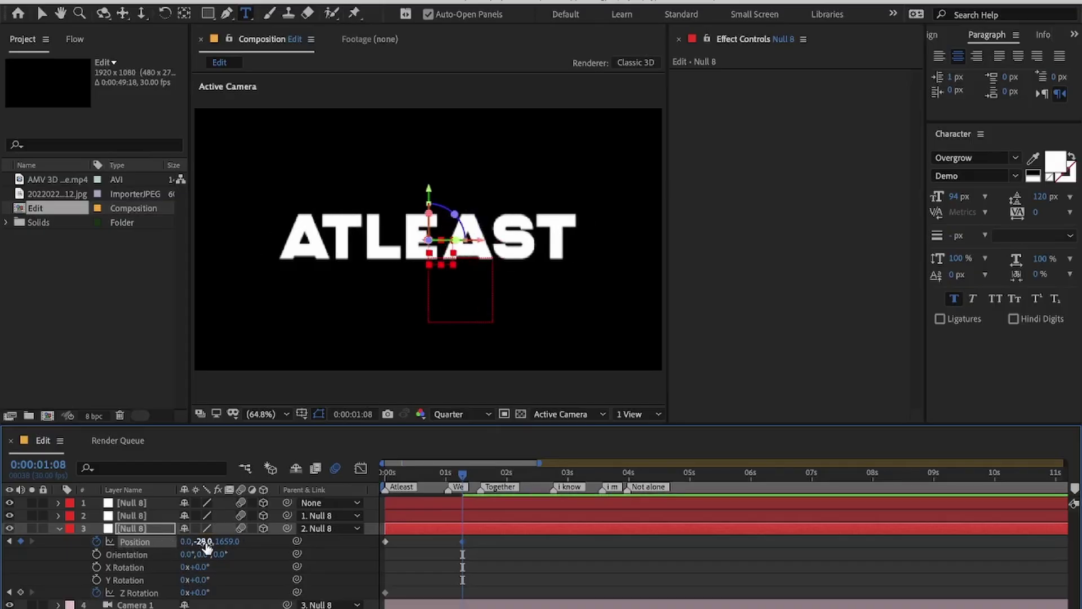
pyautogui.moveTo(227, 542); pyautogui.dragTo(222, 542)
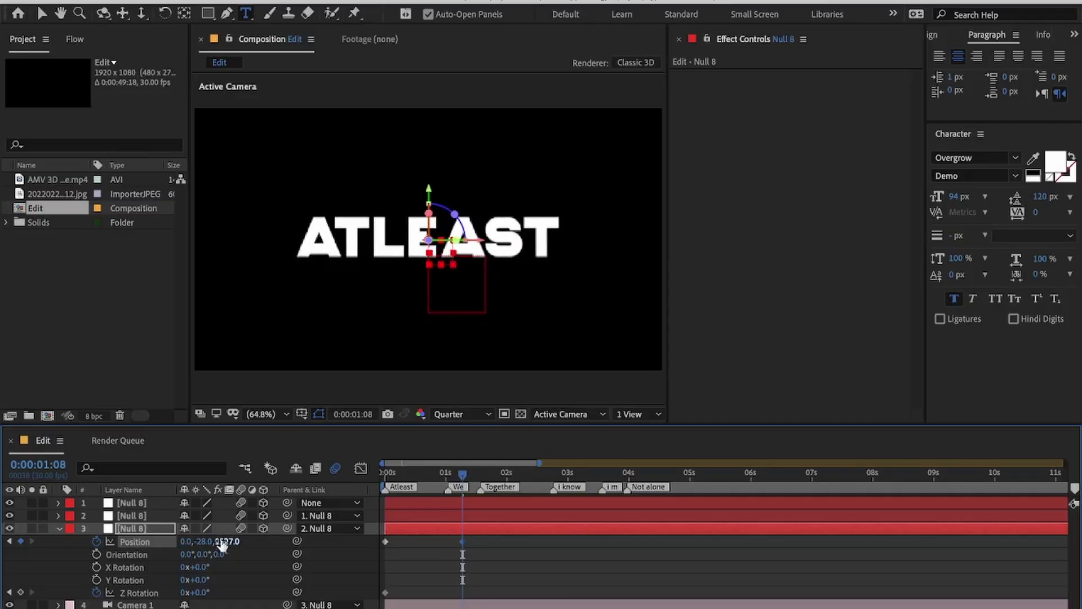
# Step: Add a 0° Z Rotation keyframe at 0:00:01:08 on the third null and set its first keyframe to 90°
pyautogui.click(20, 592)
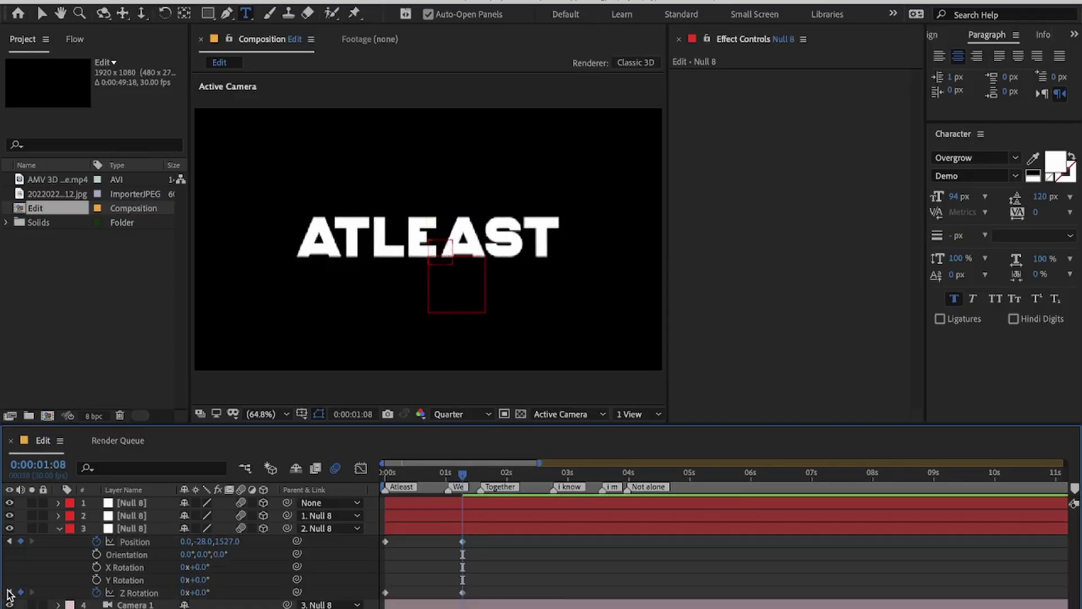
pyautogui.click(9, 592)
pyautogui.click(198, 592)
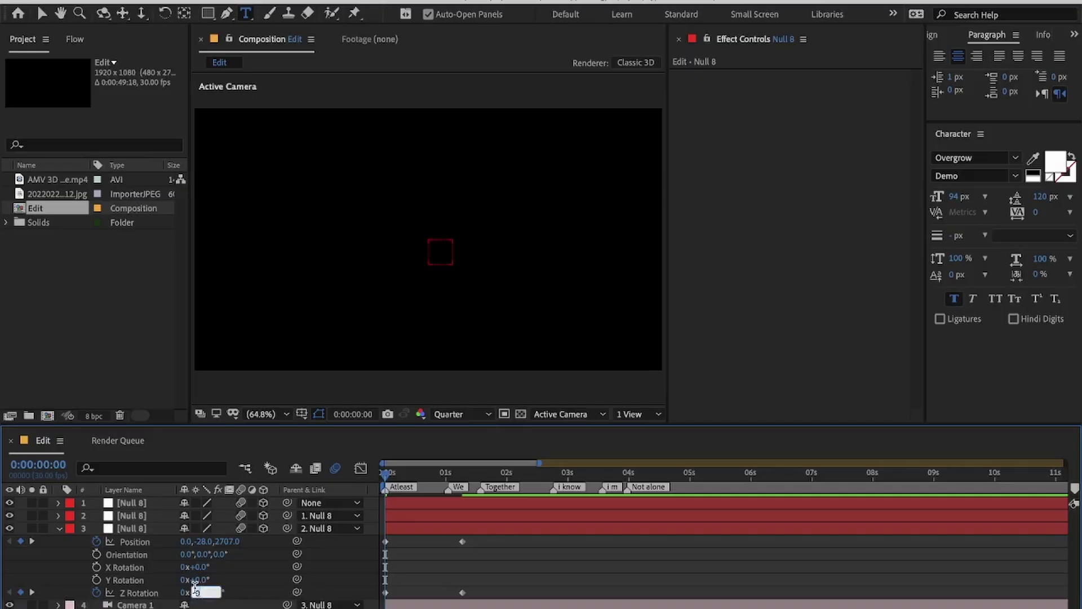
pyautogui.press('Return')
# Step: Apply Easy Ease to all Position and Z Rotation keyframes of the third null
pyautogui.moveTo(388, 473); pyautogui.dragTo(399, 495)
pyautogui.moveTo(485, 536); pyautogui.dragTo(372, 589)
pyautogui.press('F9')
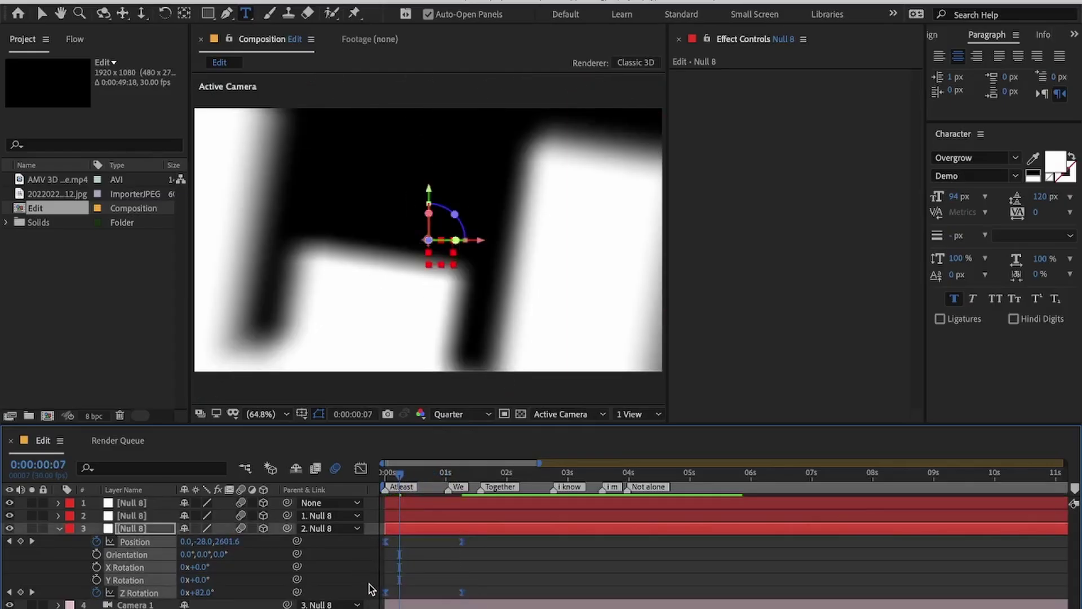
# Step: Shape the third null's Position and Z Rotation speed graphs for a fast start and slow finish, and preview the animation
pyautogui.click(361, 468)
pyautogui.click(226, 578)
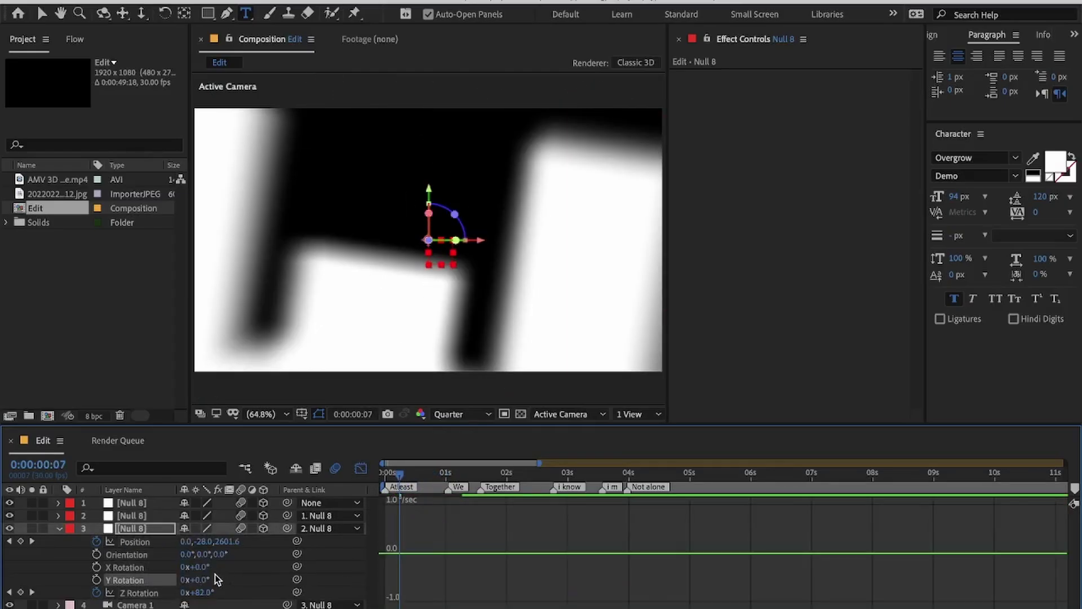
pyautogui.click(146, 546)
pyautogui.click(385, 602)
pyautogui.moveTo(398, 602); pyautogui.dragTo(443, 602)
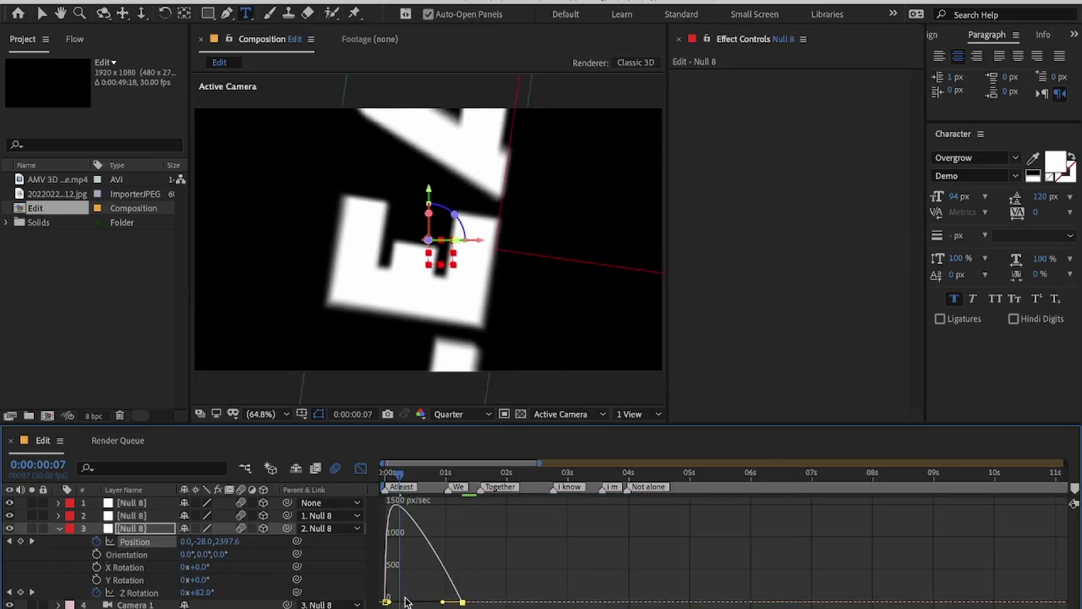
pyautogui.click(131, 592)
pyautogui.moveTo(417, 505); pyautogui.dragTo(397, 493)
pyautogui.press('space')
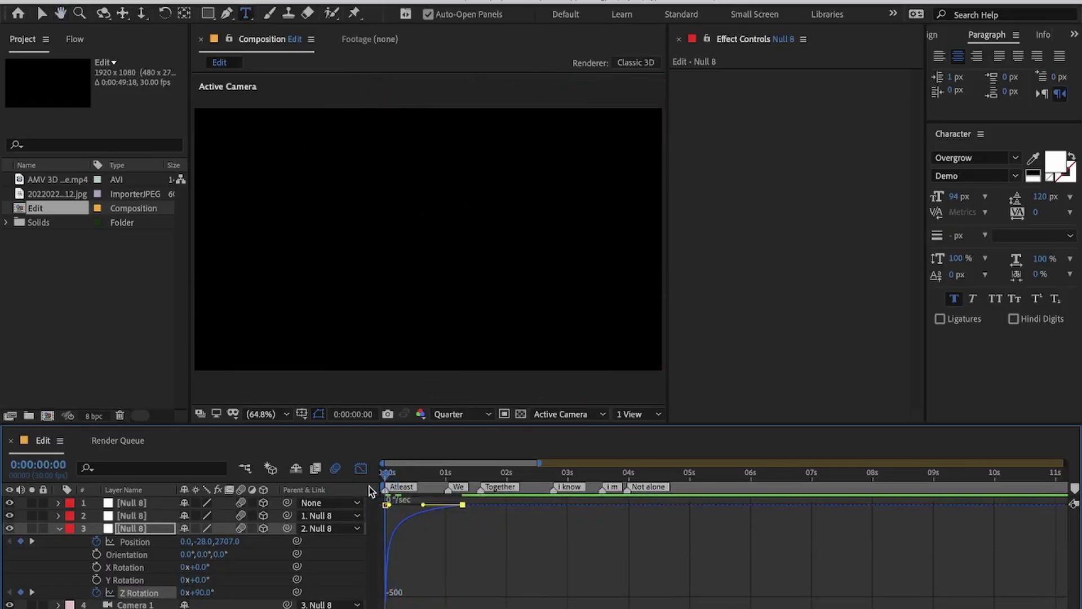
pyautogui.click(362, 469)
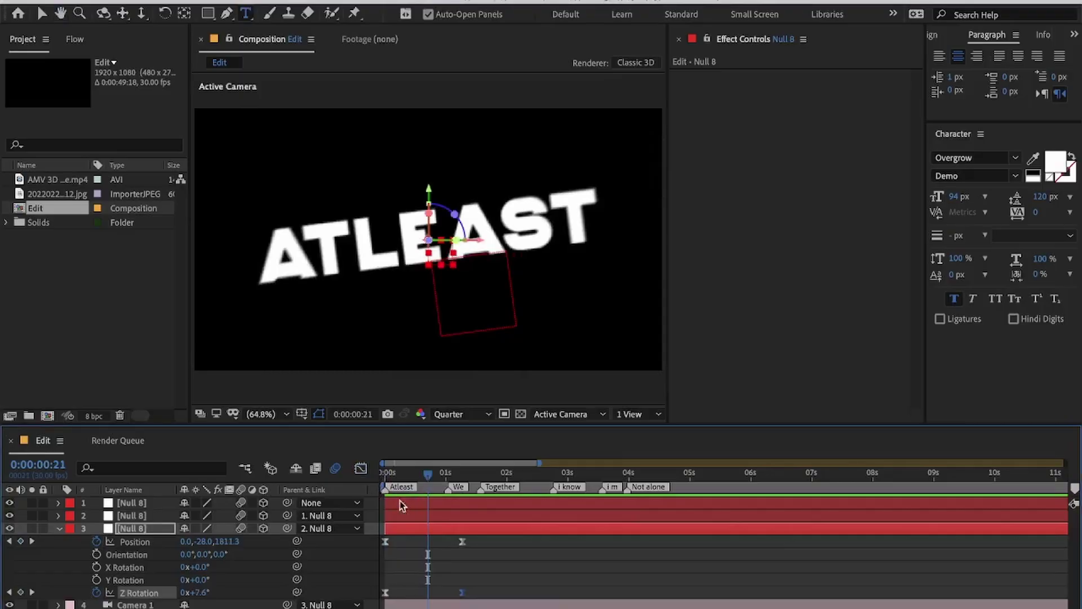
pyautogui.click(415, 554)
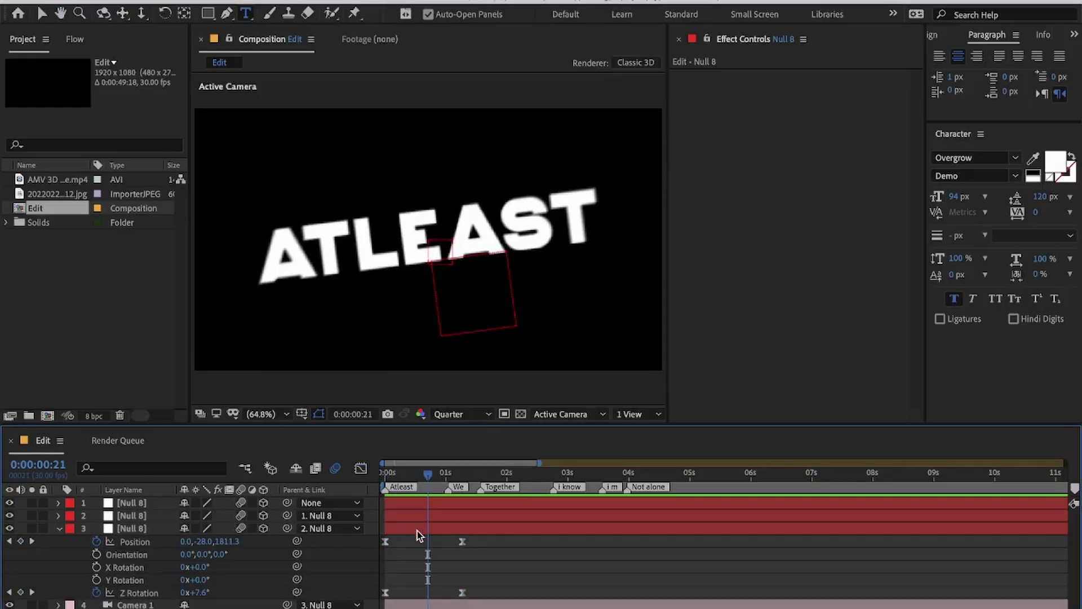
pyautogui.moveTo(402, 475); pyautogui.dragTo(374, 476)
pyautogui.press('space')
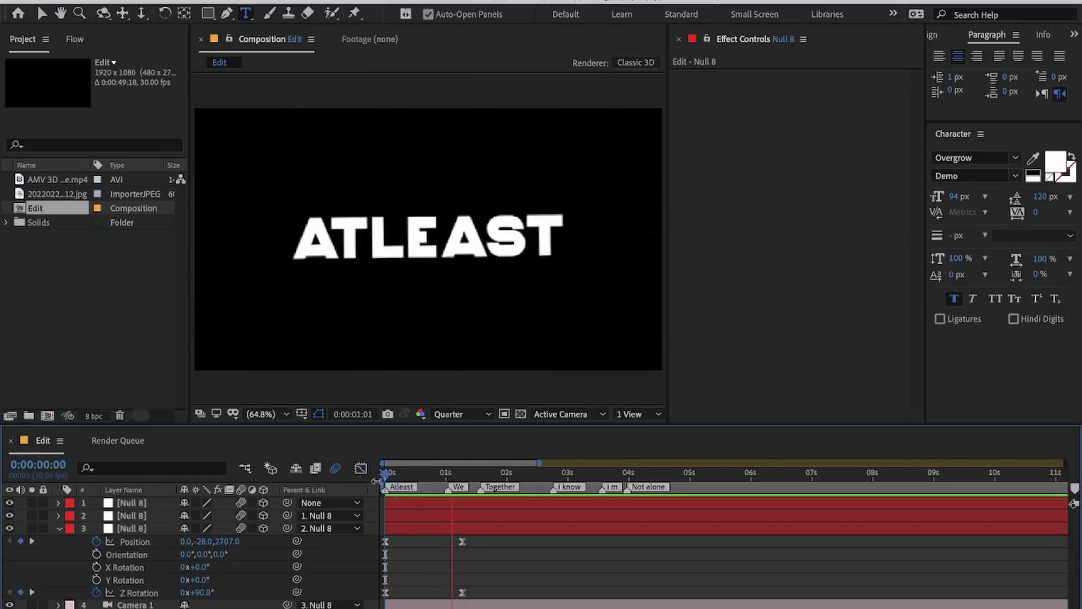
# Step: Apply the "izum" text animation preset to the Atleast text layer and preview it from the start
pyautogui.click(417, 604)
pyautogui.click(417, 608)
pyautogui.hotkey('ctrl', 'space')
pyautogui.write('izum')
pyautogui.press('Return')
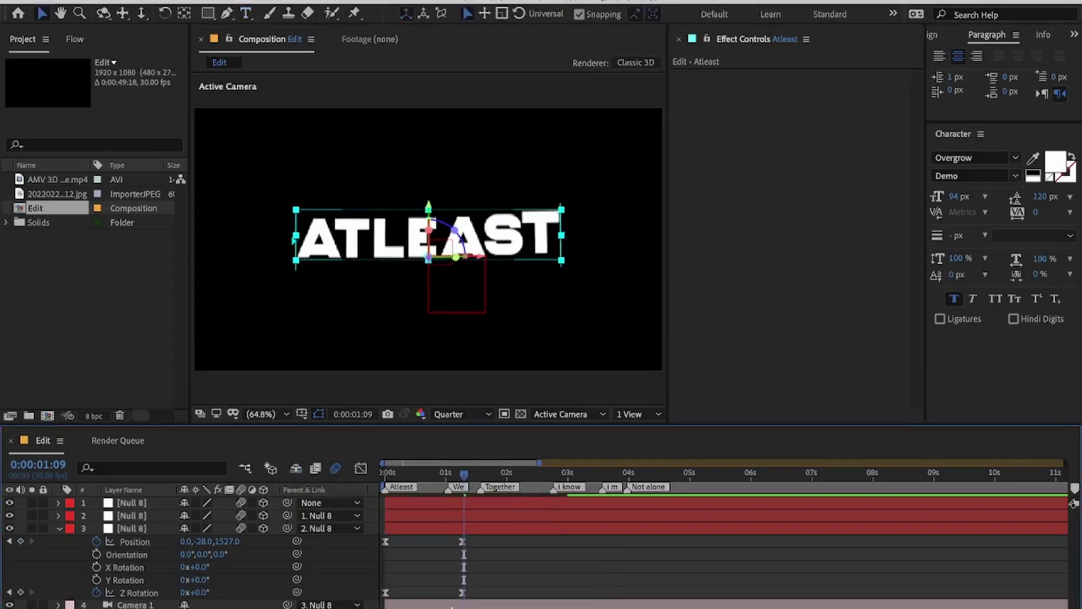
pyautogui.click(377, 473)
pyautogui.press('space')
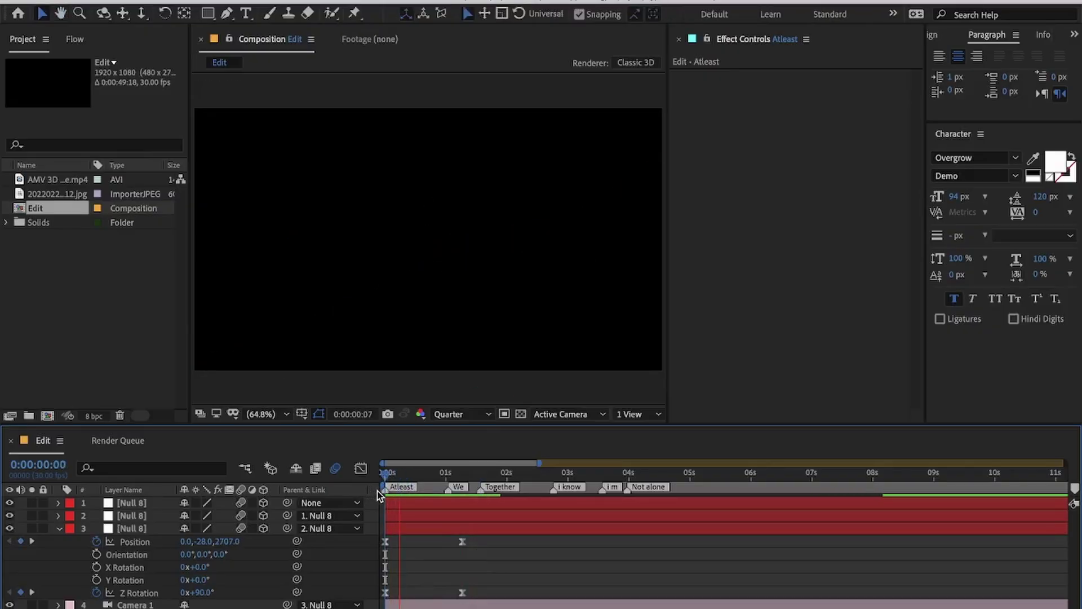
pyautogui.press('space')
pyautogui.press('space')
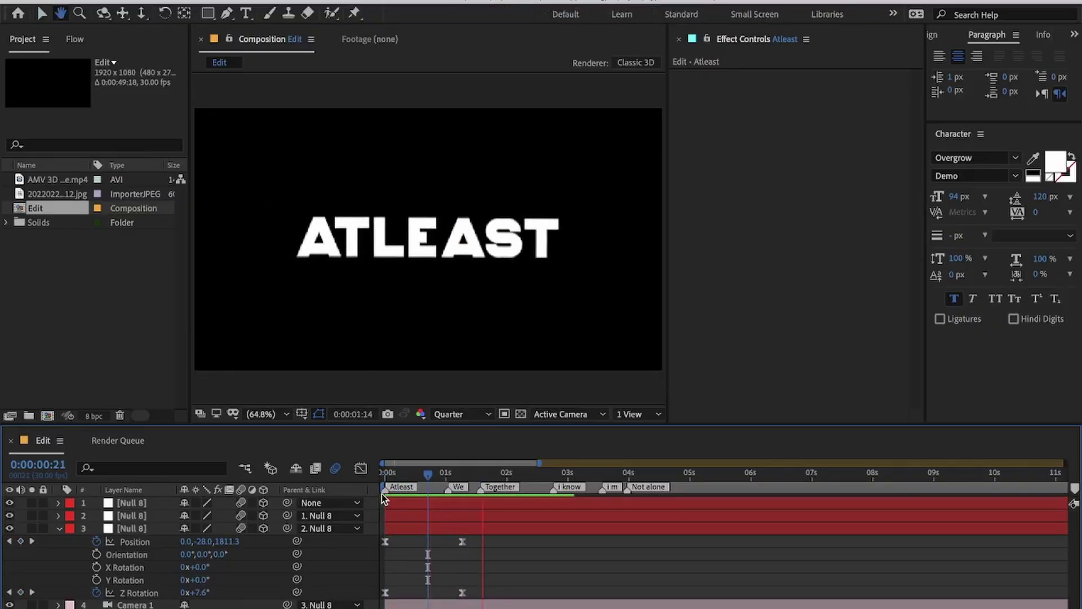
pyautogui.press('space')
# Step: Apply the Deep Glow effect to the Atleast text layer and set its Exposure to 0.4
pyautogui.hotkey('ctrl', 'space')
pyautogui.write('d')
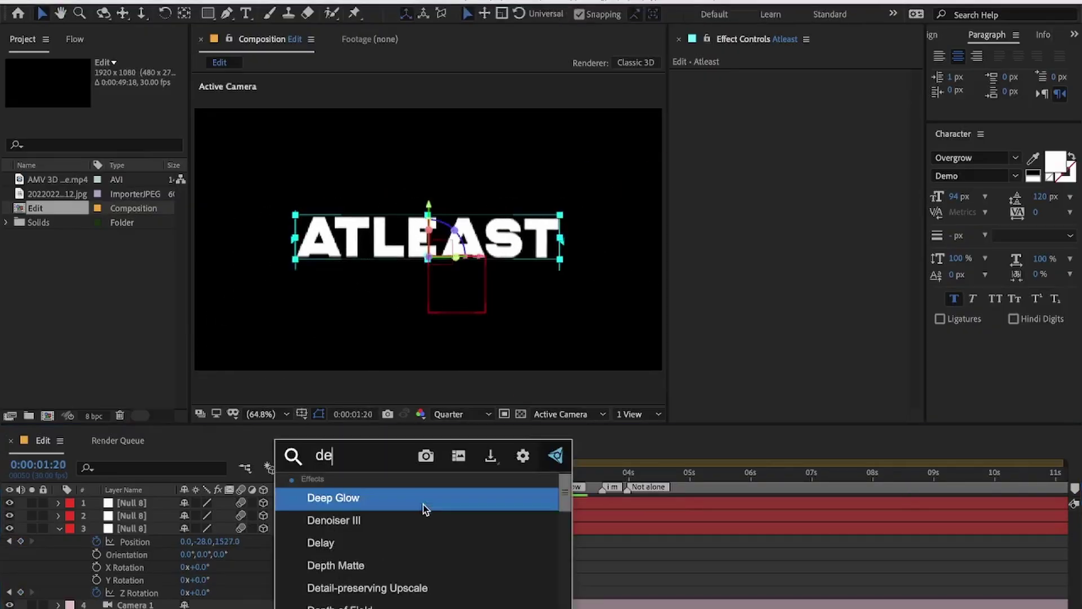
pyautogui.click(424, 505)
pyautogui.click(818, 101)
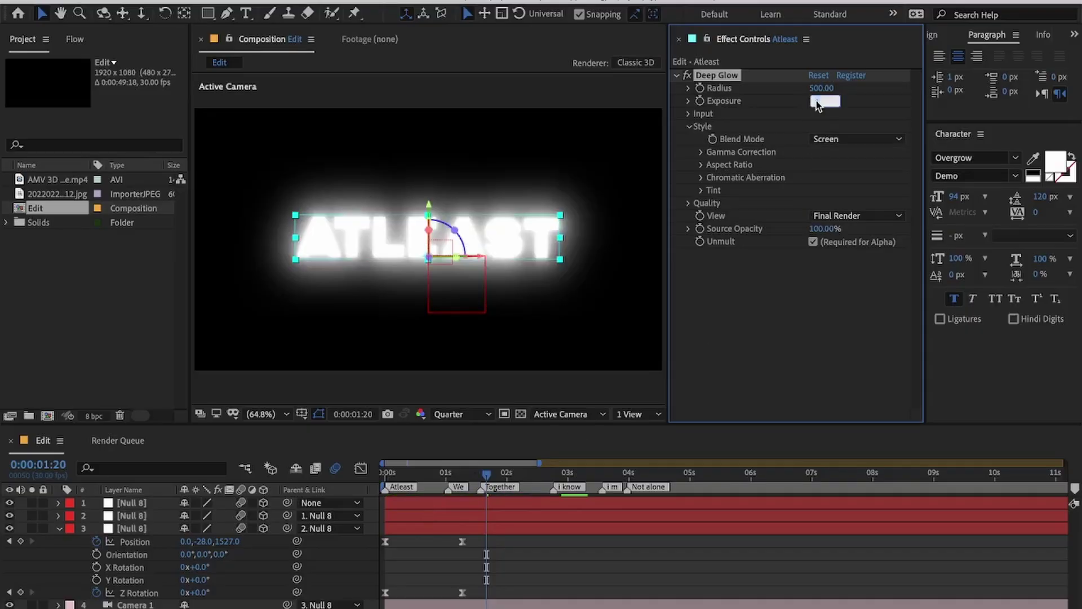
pyautogui.write('0.4')
pyautogui.press('Return')
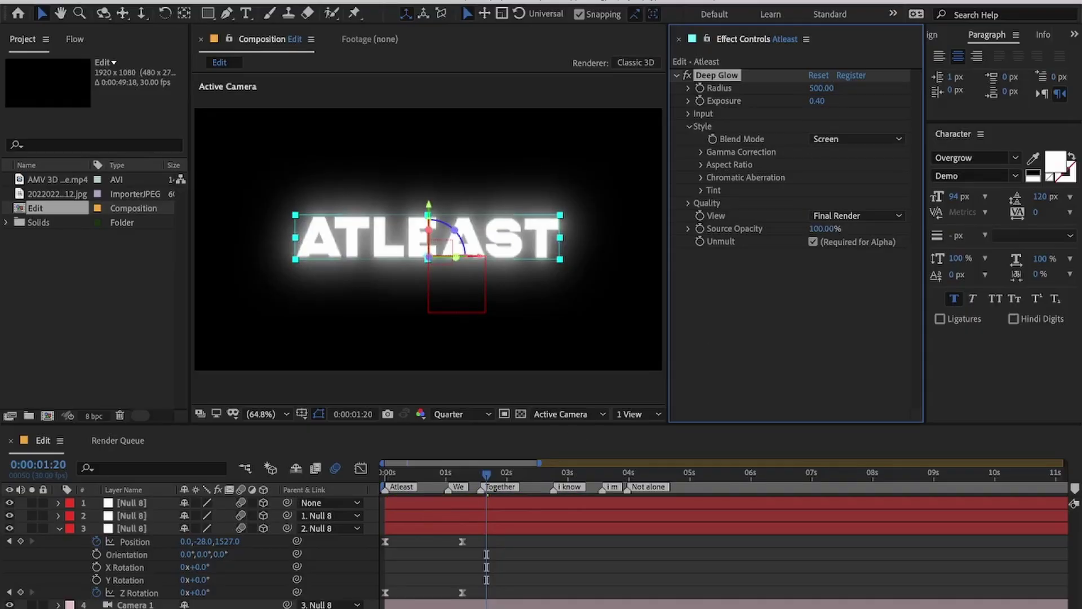
# Step: Reduce the Deep Glow Radius to 200 and further to 100 on the Atleast text layer
pyautogui.click(824, 90)
pyautogui.write('200')
pyautogui.press('Return')
pyautogui.click(774, 363)
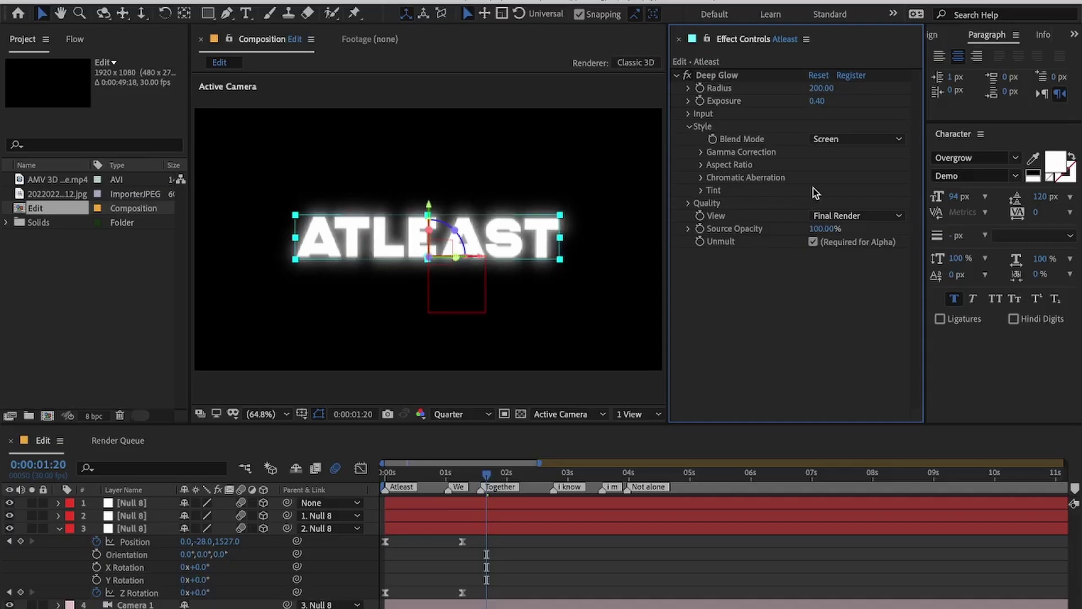
pyautogui.click(817, 89)
pyautogui.write('100')
pyautogui.press('Return')
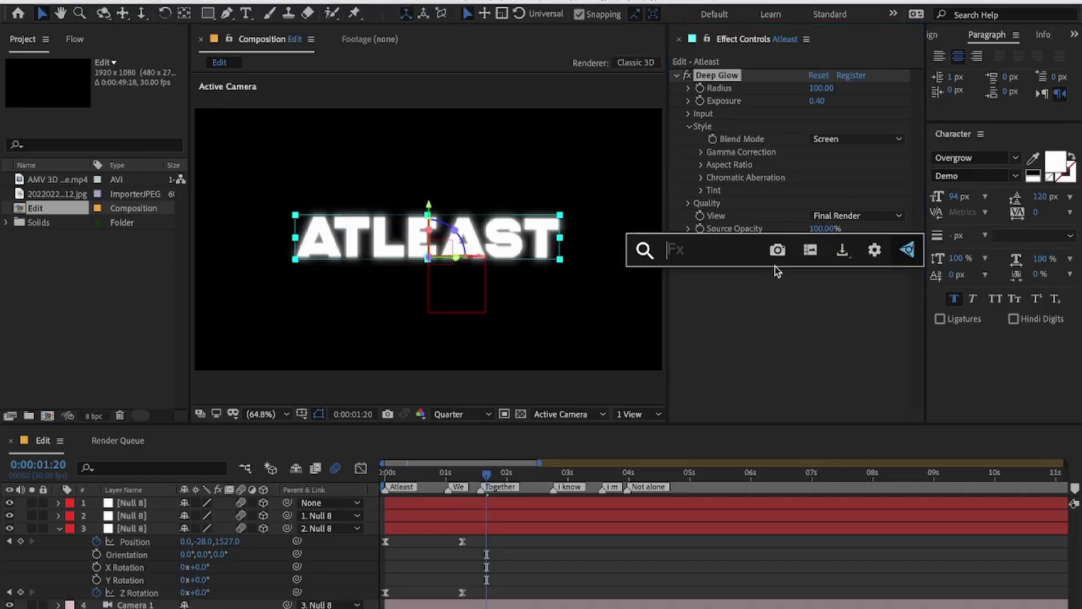
pyautogui.click(717, 342)
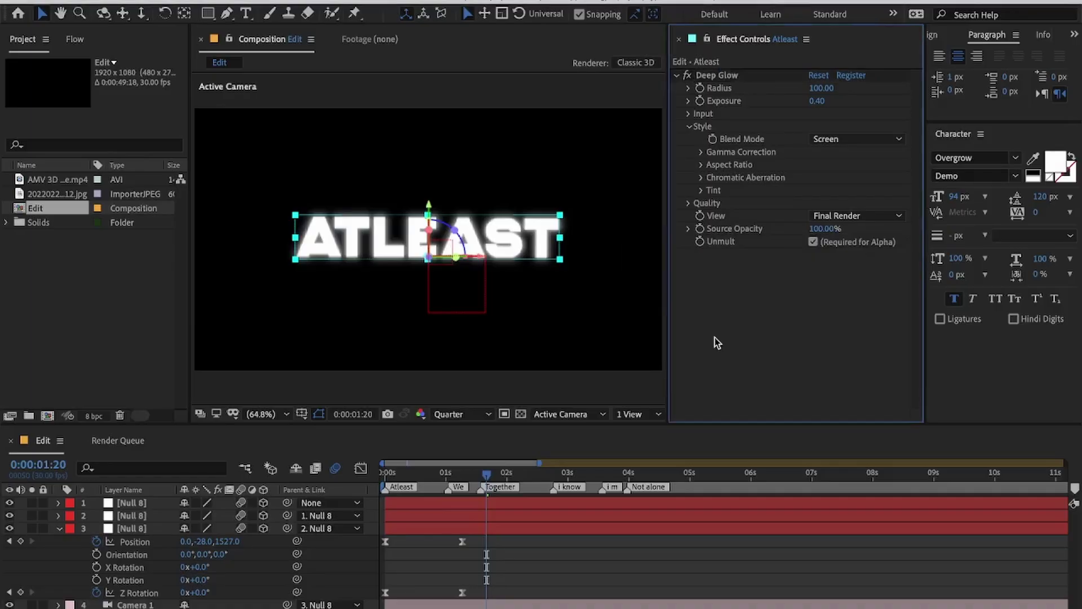
# Step: Apply S_DropShadow to the Atleast text layer, place it above Deep Glow, re-enable any switched-off effects, and collapse both effects
pyautogui.click(676, 75)
pyautogui.hotkey('ctrl', 'space')
pyautogui.write('my')
pyautogui.press('Return')
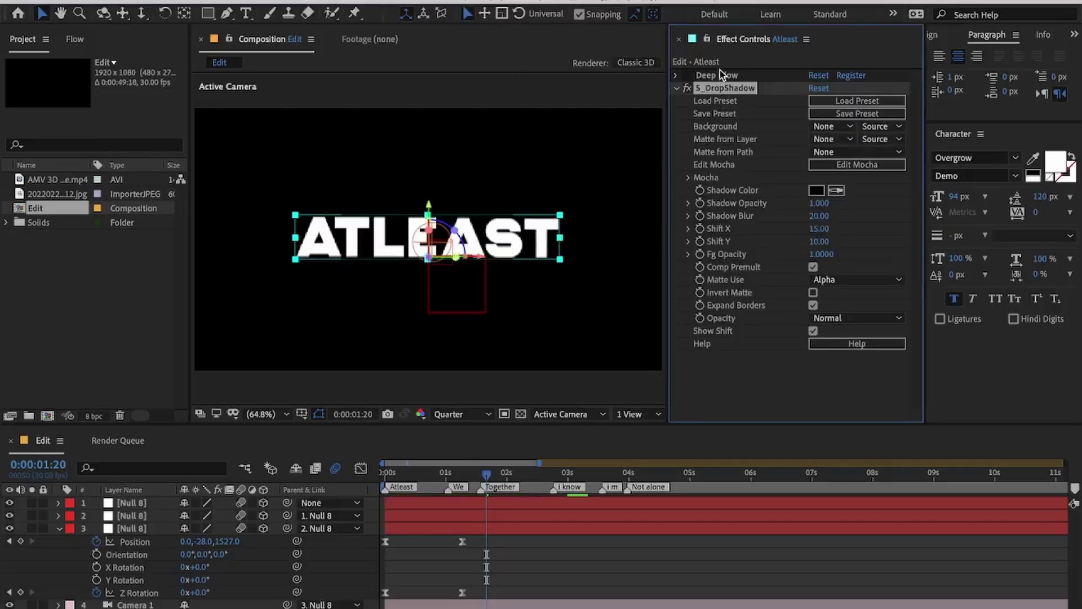
pyautogui.moveTo(720, 89); pyautogui.dragTo(721, 74)
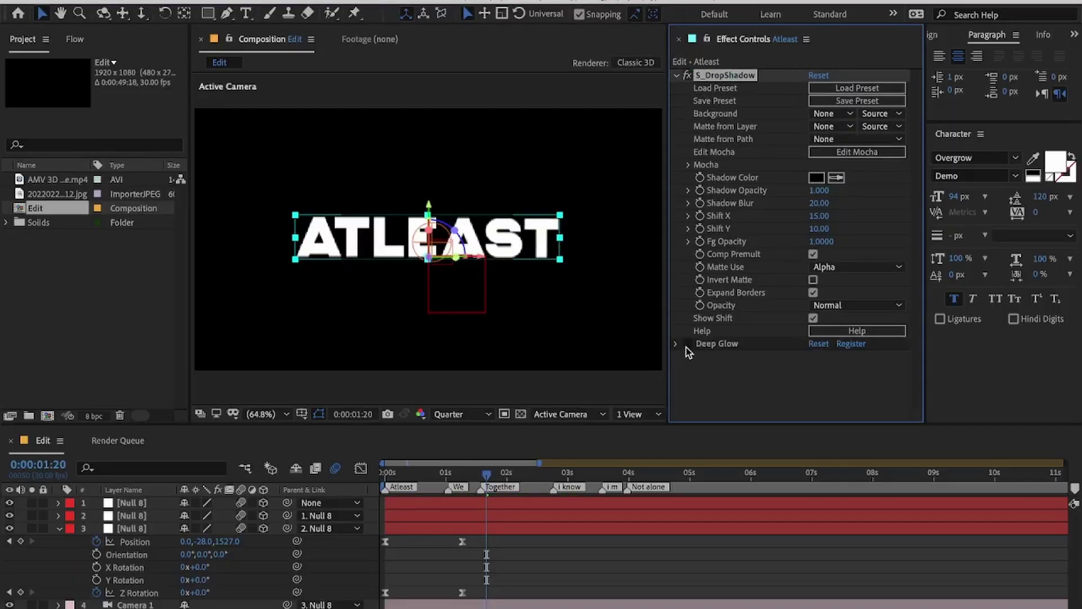
pyautogui.click(687, 345)
pyautogui.click(687, 76)
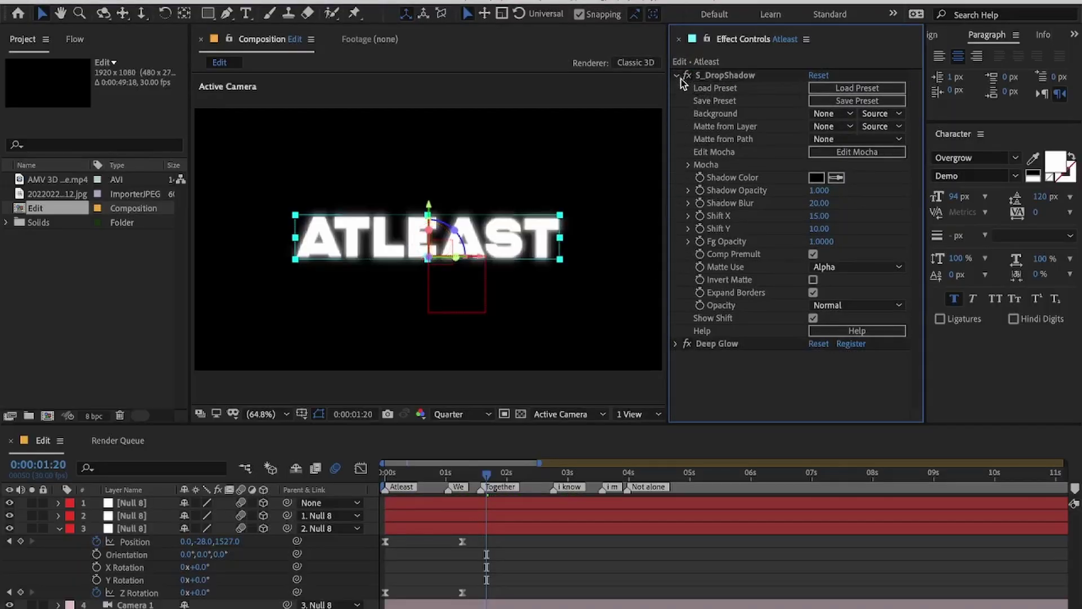
pyautogui.click(678, 76)
pyautogui.click(677, 89)
pyautogui.click(677, 89)
# Step: Apply the Shine effect to the Atleast text layer
pyautogui.hotkey('ctrl', 'space')
pyautogui.write('shi')
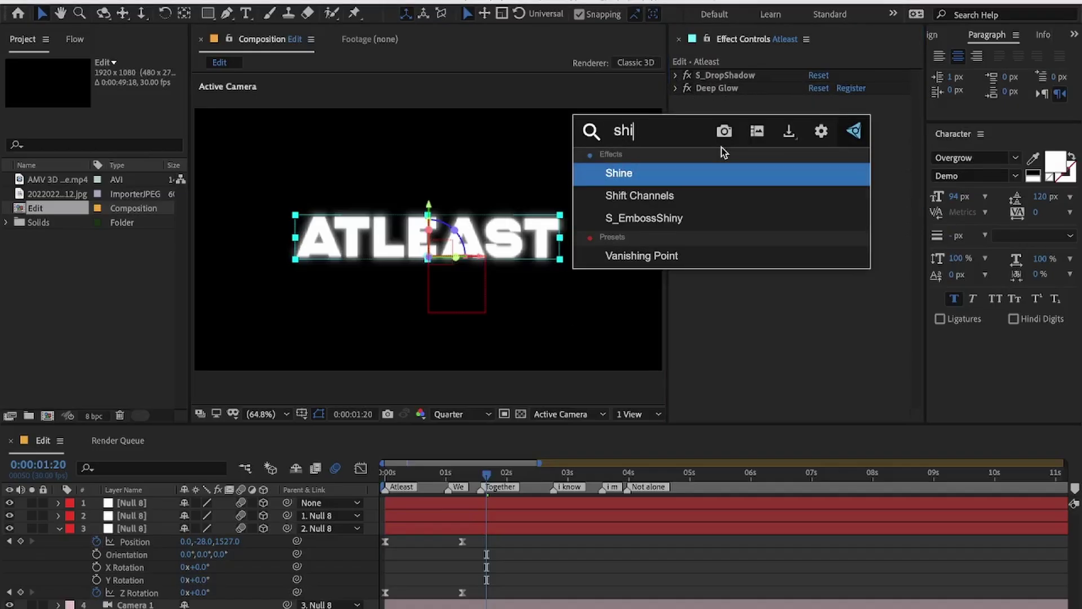
pyautogui.press('Return')
pyautogui.press('Return')
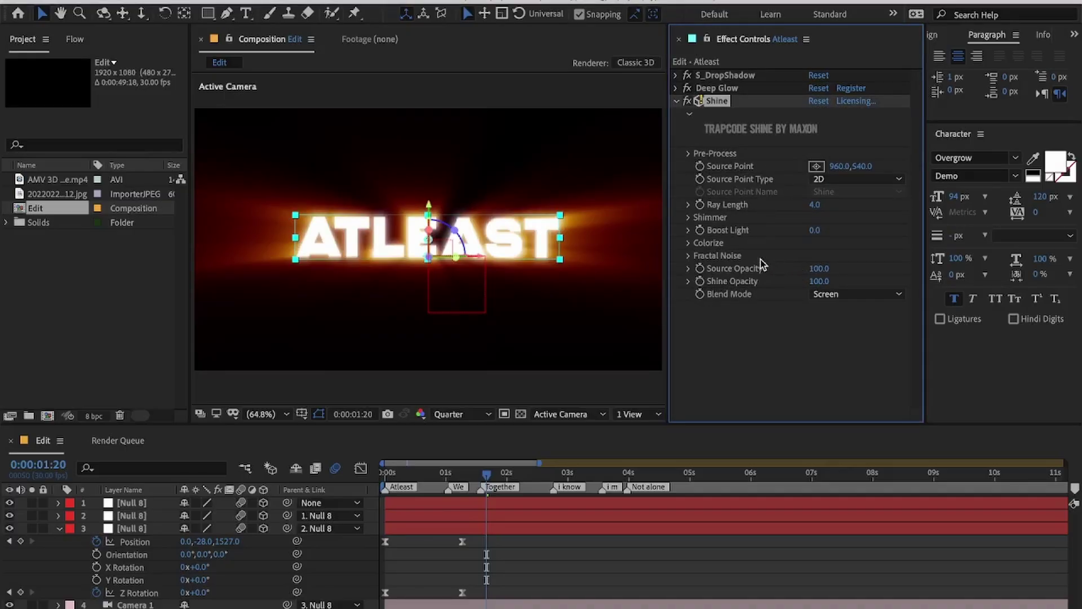
# Step: Set Shine's Colorize option to None and its Shine Opacity to 61 on the Atleast text layer
pyautogui.click(689, 243)
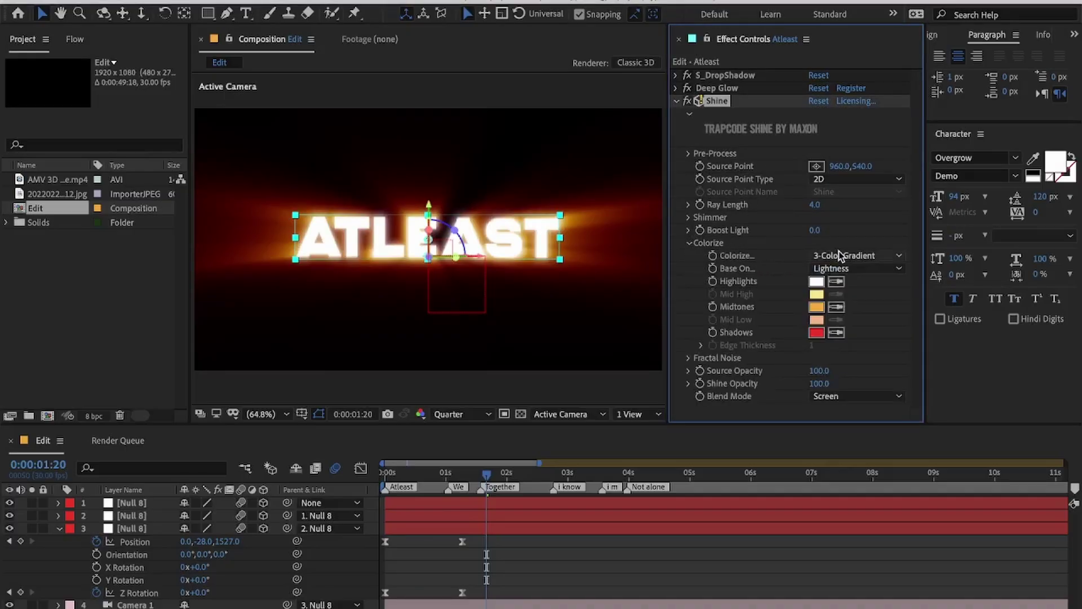
pyautogui.click(857, 256)
pyautogui.click(871, 13)
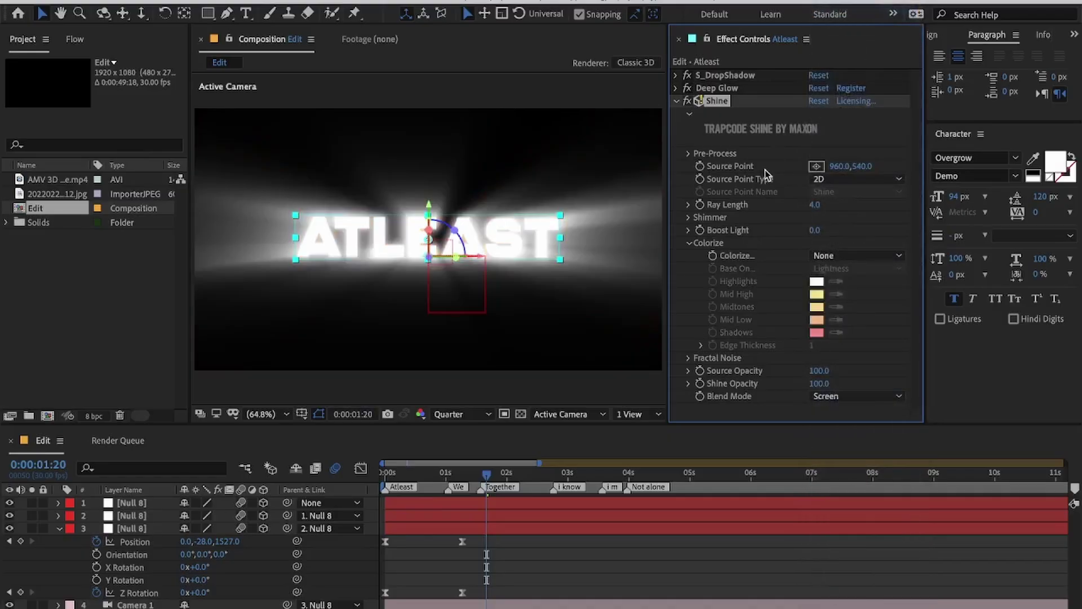
pyautogui.click(690, 243)
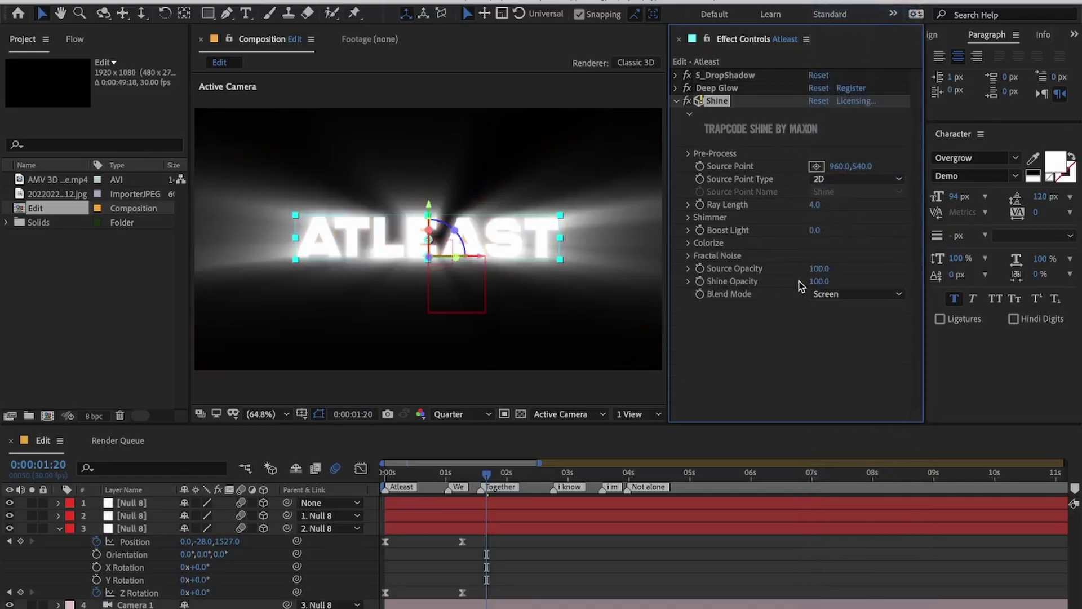
pyautogui.moveTo(817, 281); pyautogui.dragTo(782, 281)
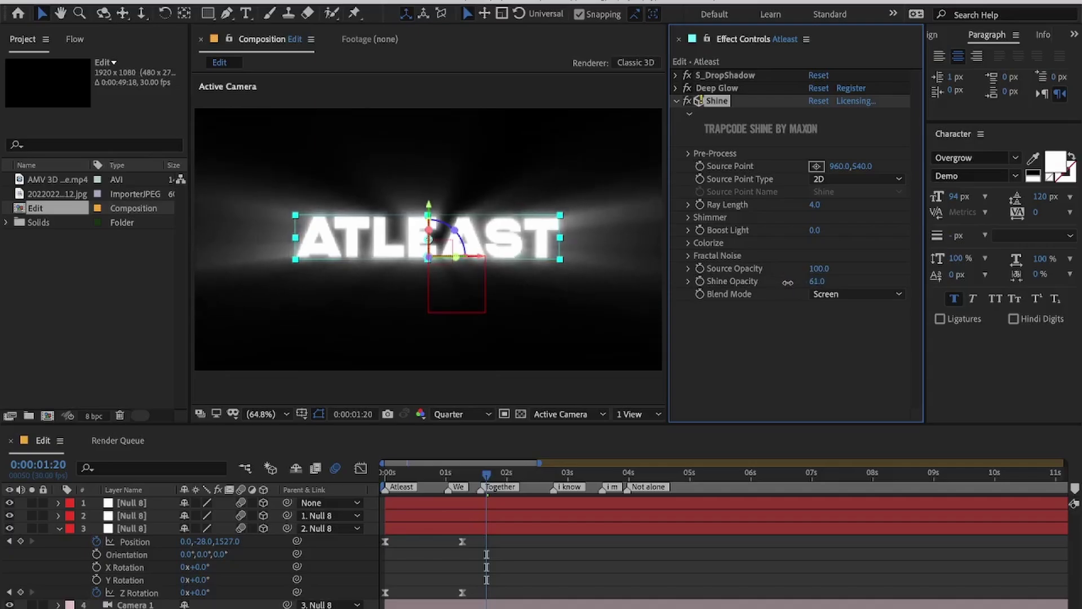
# Step: Lower the Deep Glow Exposure on the Atleast text layer to 0.01
pyautogui.click(676, 88)
pyautogui.moveTo(817, 115); pyautogui.dragTo(781, 125)
pyautogui.click(678, 88)
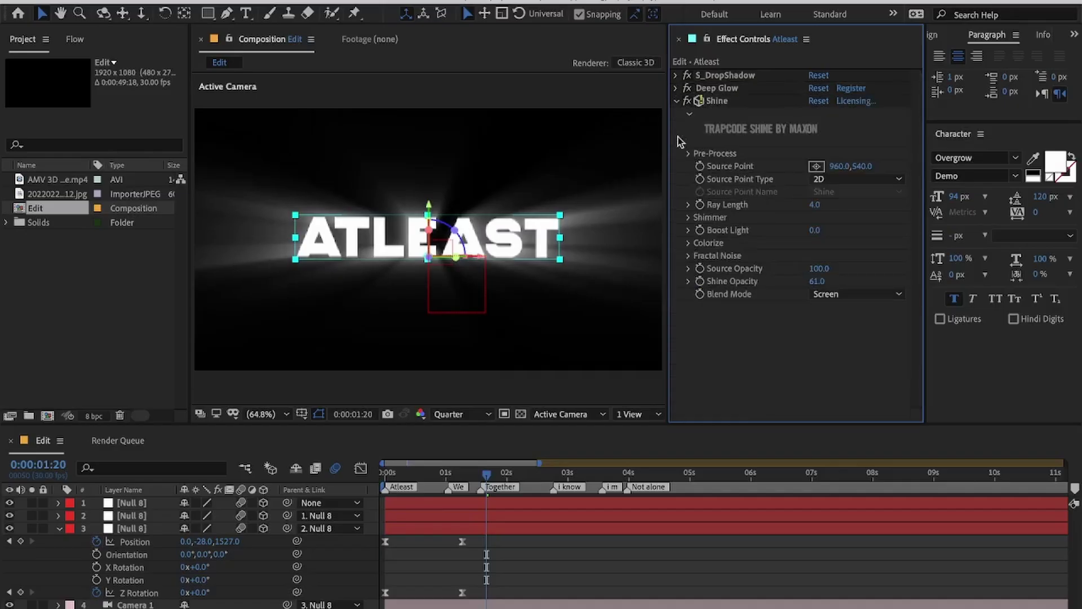
# Step: Save the project and preview the Atleast animation from the start of the composition
pyautogui.click(726, 578)
pyautogui.press('super+s')
pyautogui.moveTo(416, 476); pyautogui.dragTo(379, 479)
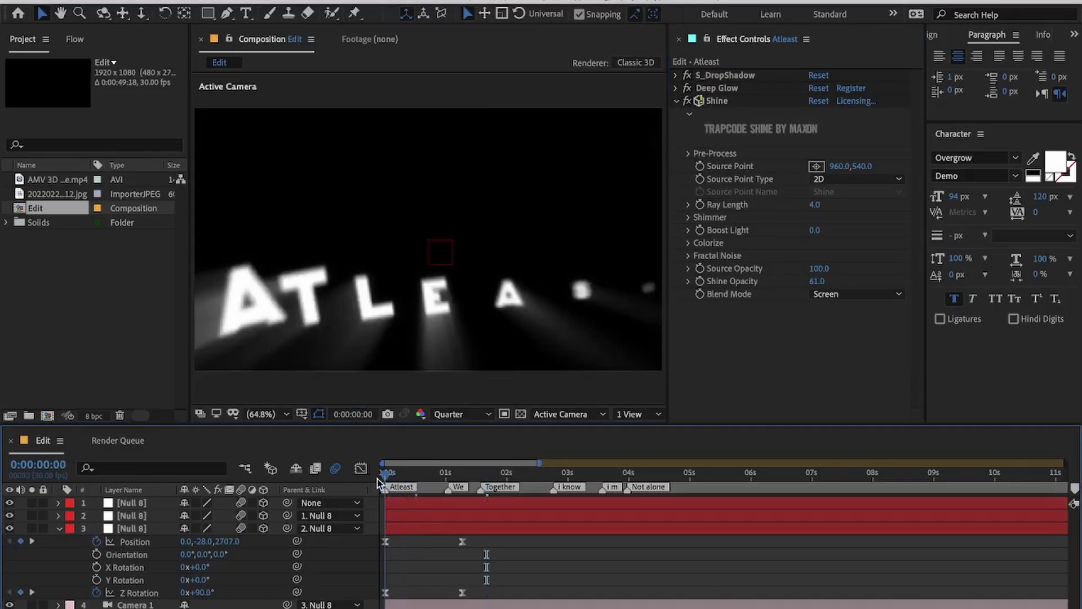
pyautogui.press('space')
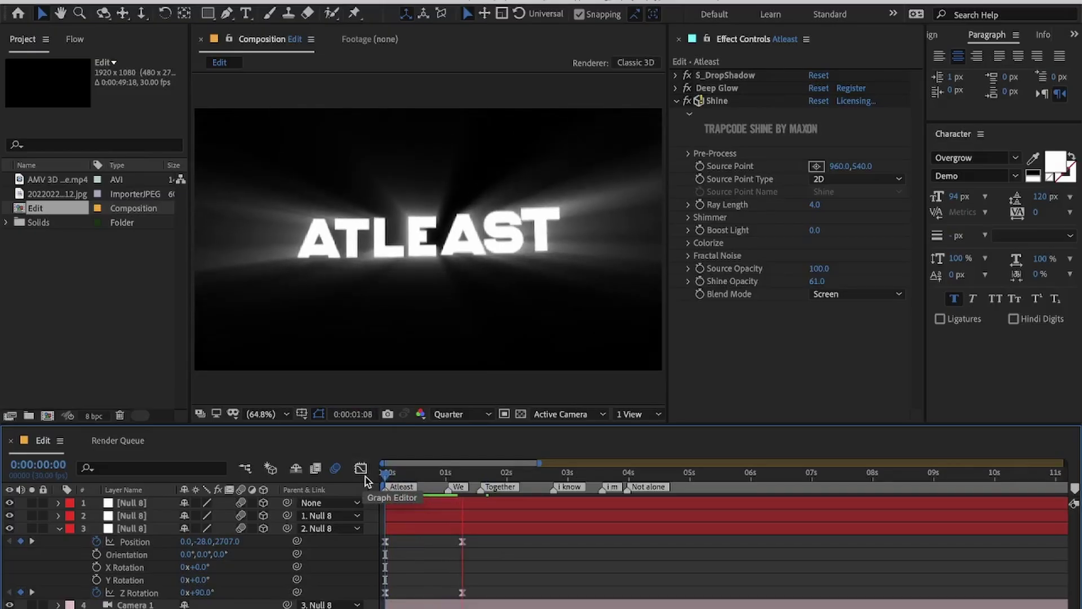
pyautogui.press('space')
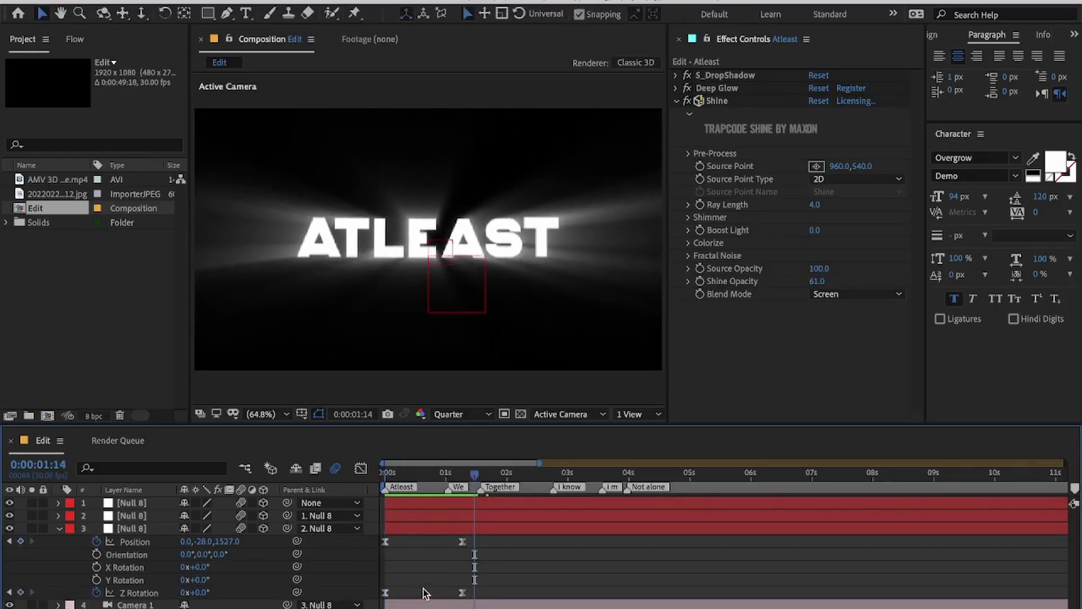
# Step: Duplicate the Atleast text layer and change the copy's text to "We are together"
pyautogui.click(445, 239)
pyautogui.hotkey('ctrl', 't')
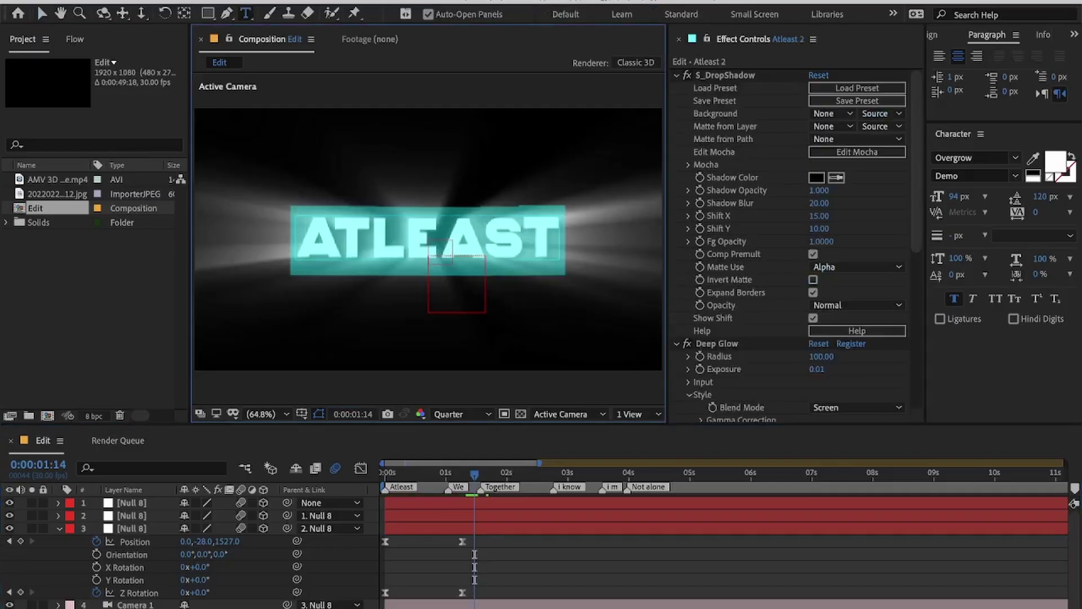
pyautogui.write('We ar')
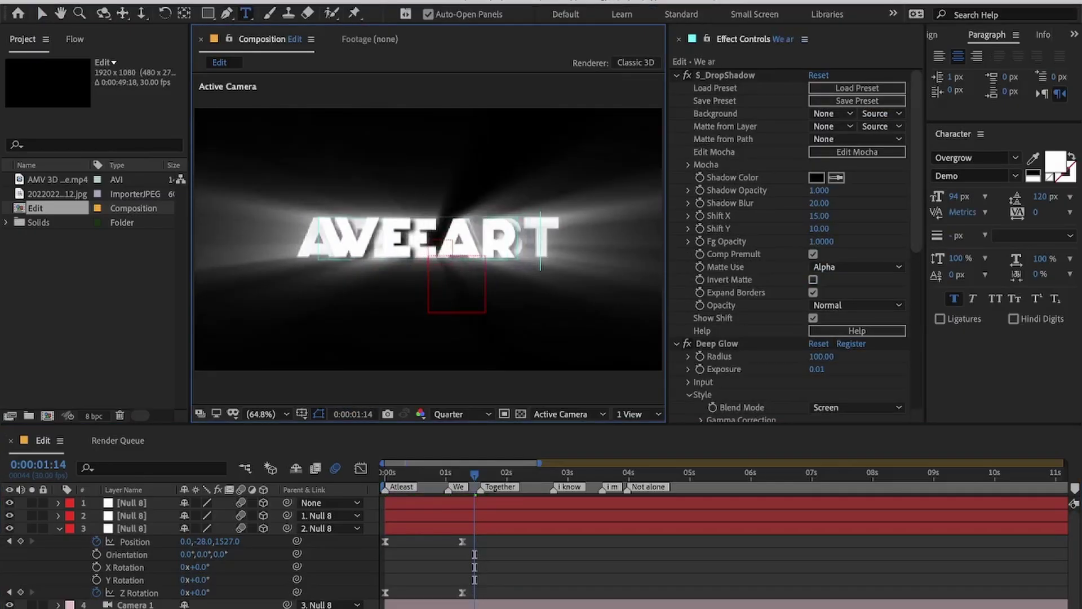
pyautogui.write('e tog')
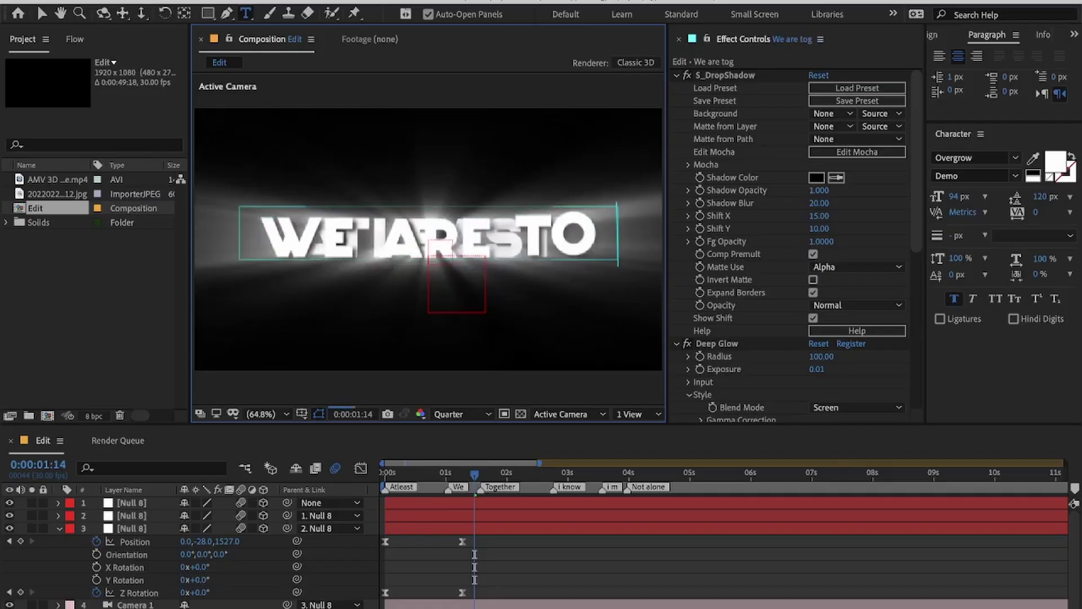
pyautogui.write('ether')
pyautogui.click(520, 579)
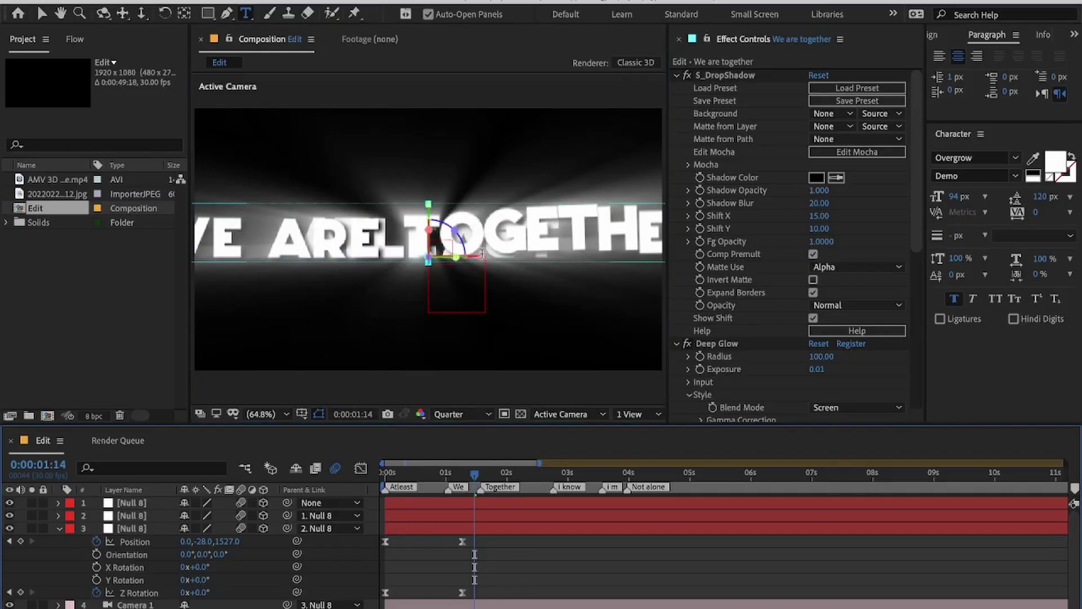
# Step: Move the "We are together" text to the right along its X axis and set its Z Orientation to 90°
pyautogui.press('v')
pyautogui.moveTo(478, 257); pyautogui.dragTo(623, 262)
pyautogui.scroll(-1, 225, 599)
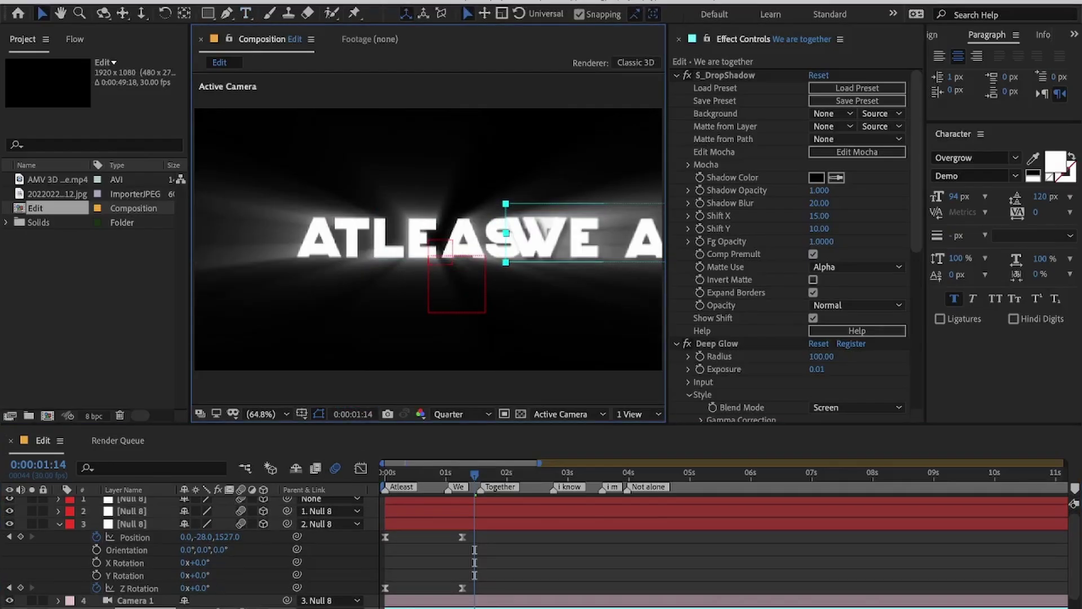
pyautogui.scroll(-2, 226, 564)
pyautogui.moveTo(221, 601); pyautogui.dragTo(229, 604)
pyautogui.click(223, 602)
pyautogui.write('90')
pyautogui.press('Return')
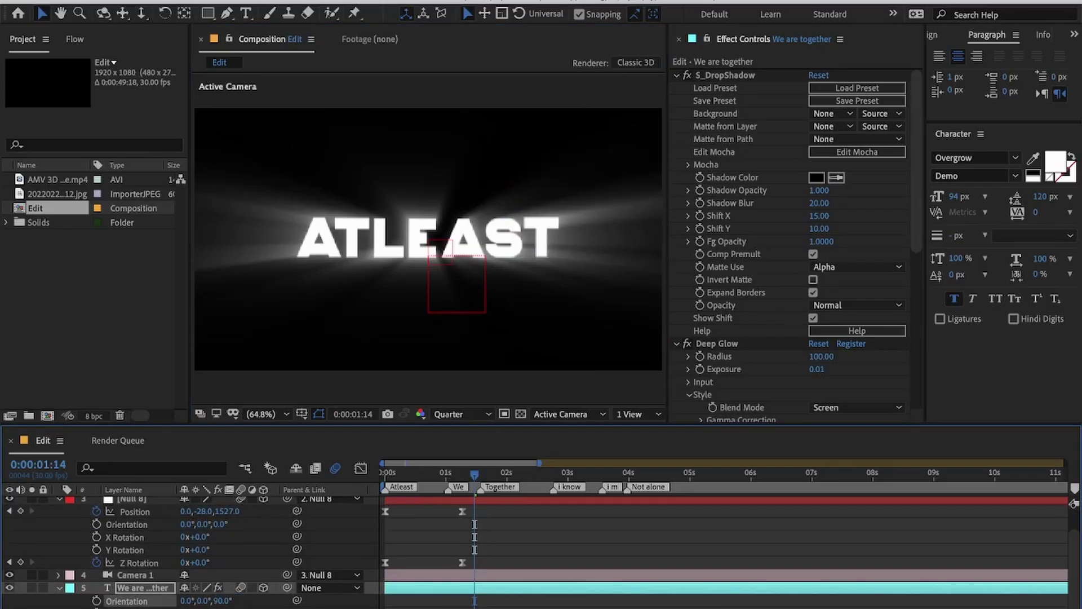
# Step: Position the rotated "We are together" text just right of Atleast, running downward, at 1218.6, 1003.0, 0.0
pyautogui.press('p')
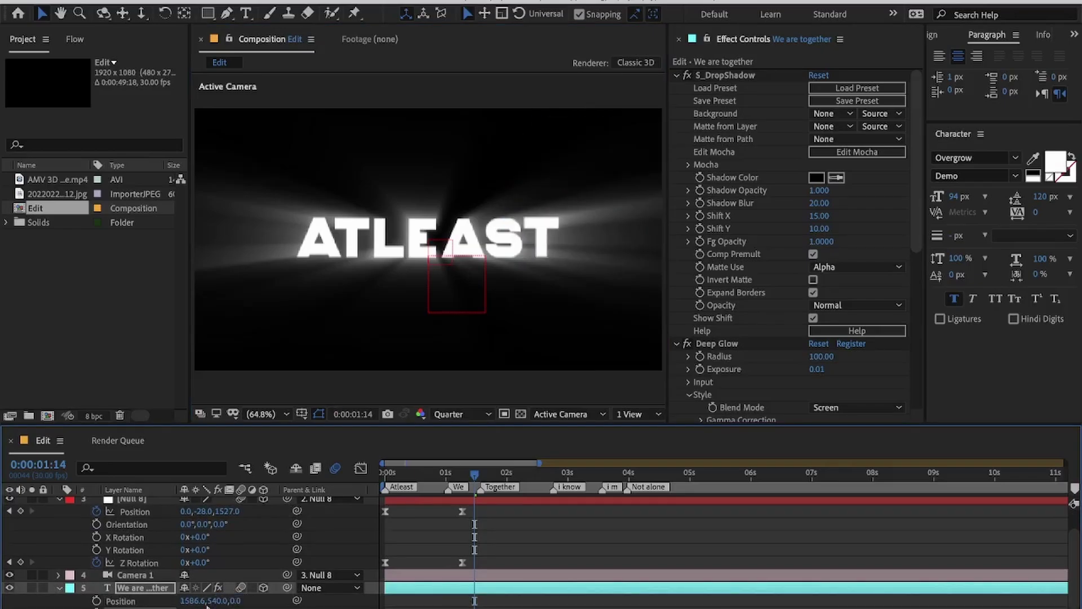
pyautogui.click(107, 601)
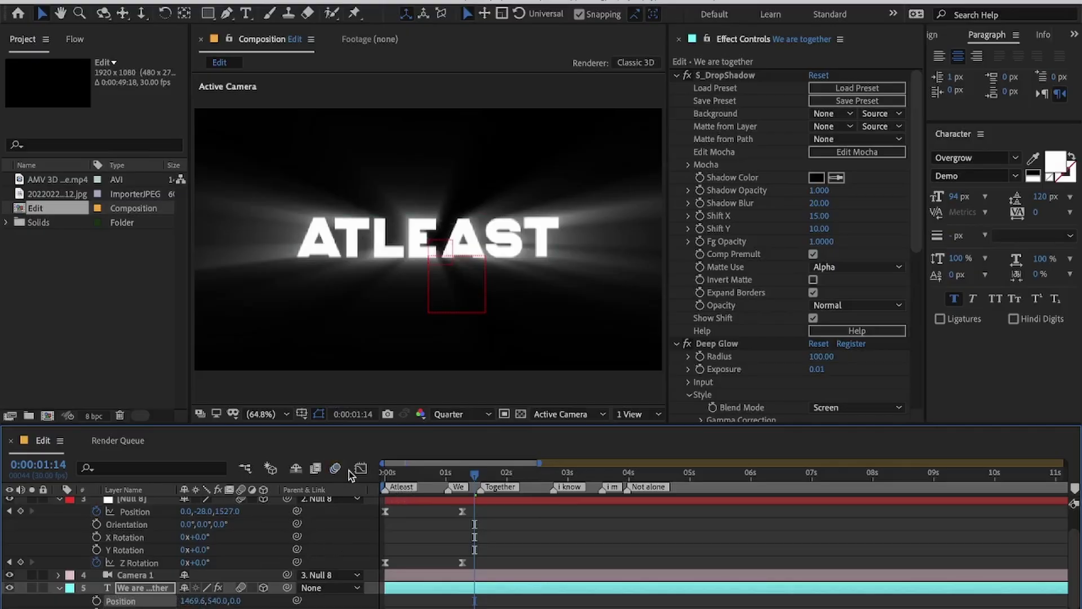
pyautogui.scroll(-2, 457, 329)
pyautogui.moveTo(192, 601); pyautogui.dragTo(79, 601)
pyautogui.moveTo(217, 602); pyautogui.dragTo(535, 572)
pyautogui.moveTo(179, 601); pyautogui.dragTo(277, 592)
pyautogui.click(545, 557)
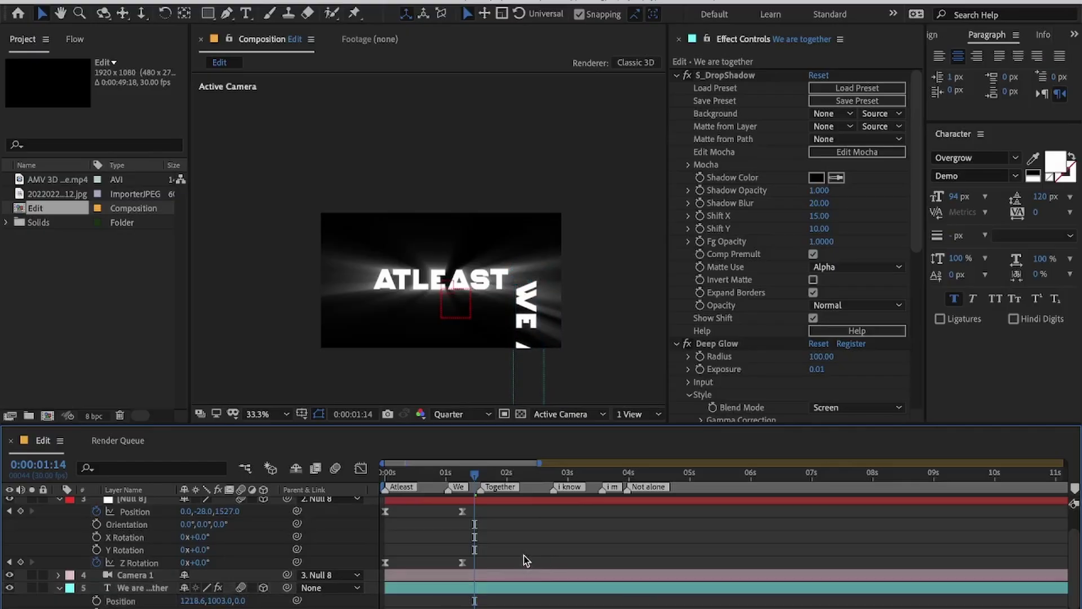
pyautogui.hotkey('shift', '/')
# Step: Collapse the settings of all three effects on the "We are together" layer
pyautogui.click(439, 586)
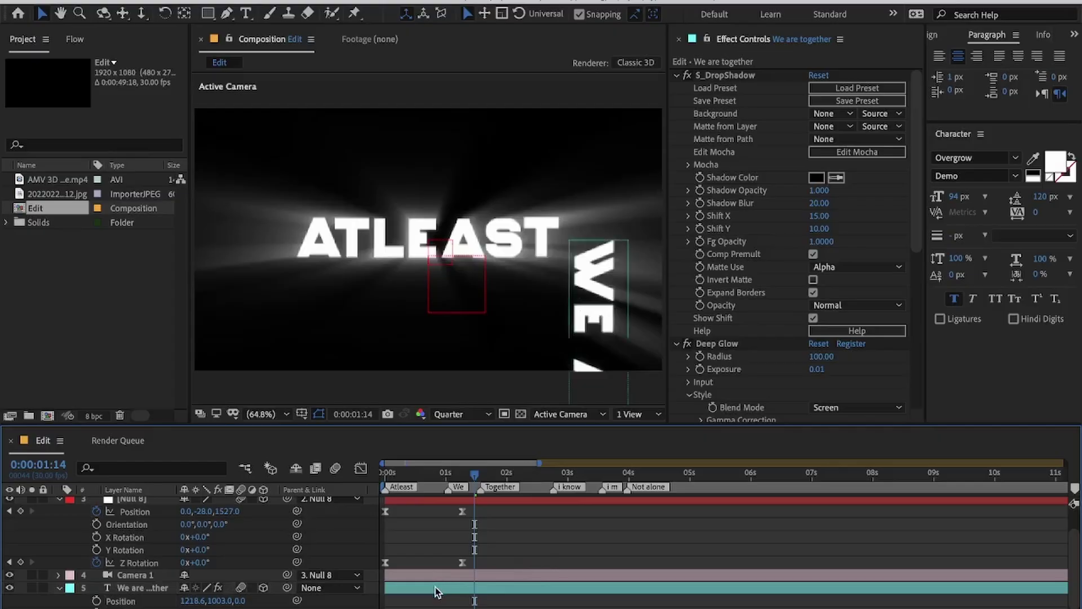
pyautogui.scroll(-1, 544, 518)
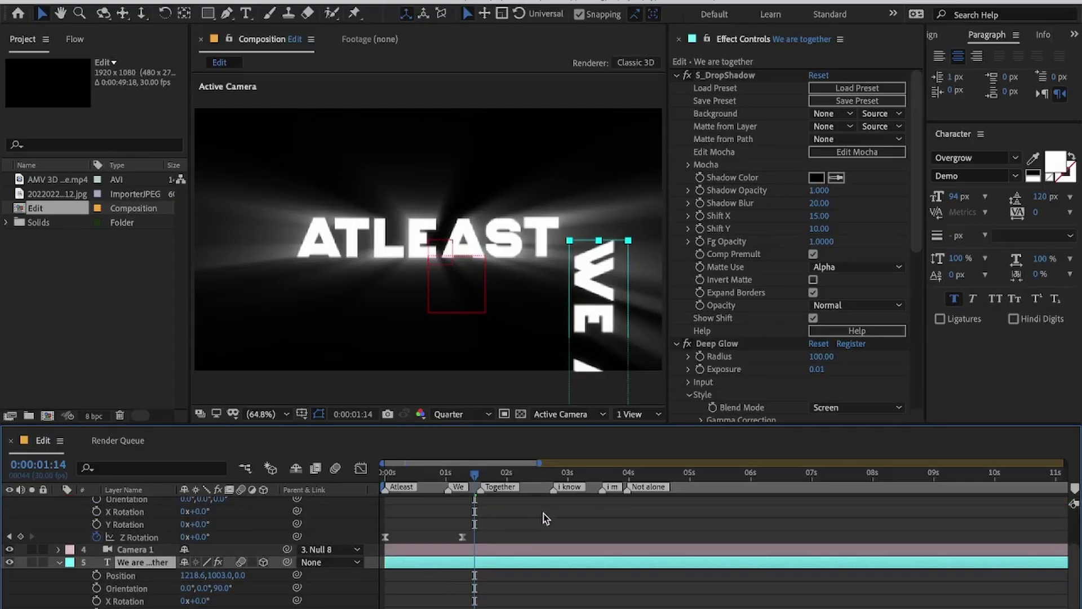
pyautogui.click(679, 75)
pyautogui.click(676, 88)
pyautogui.click(676, 101)
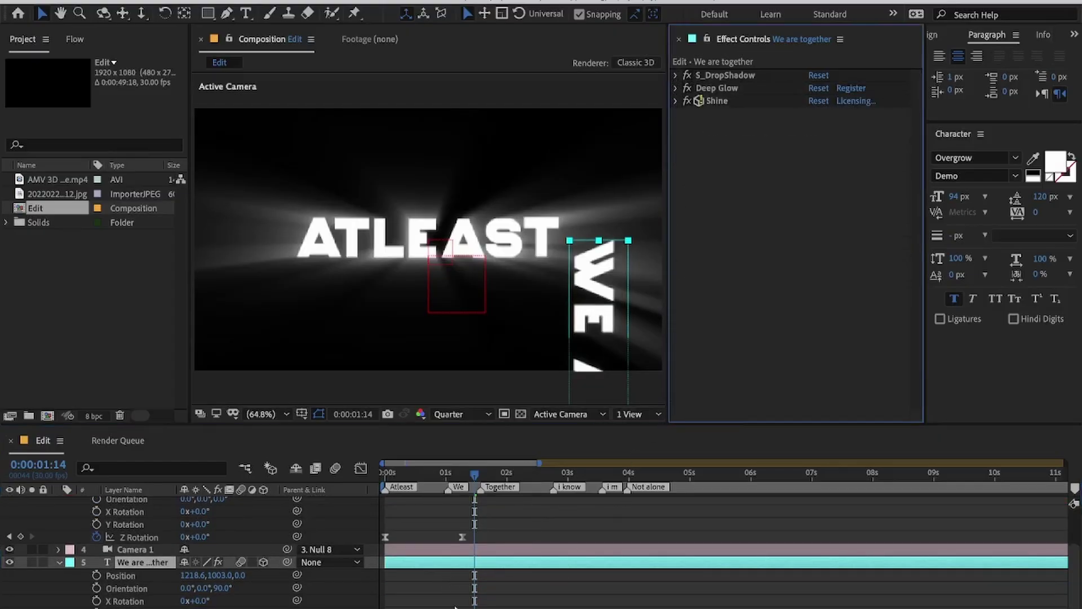
pyautogui.click(443, 535)
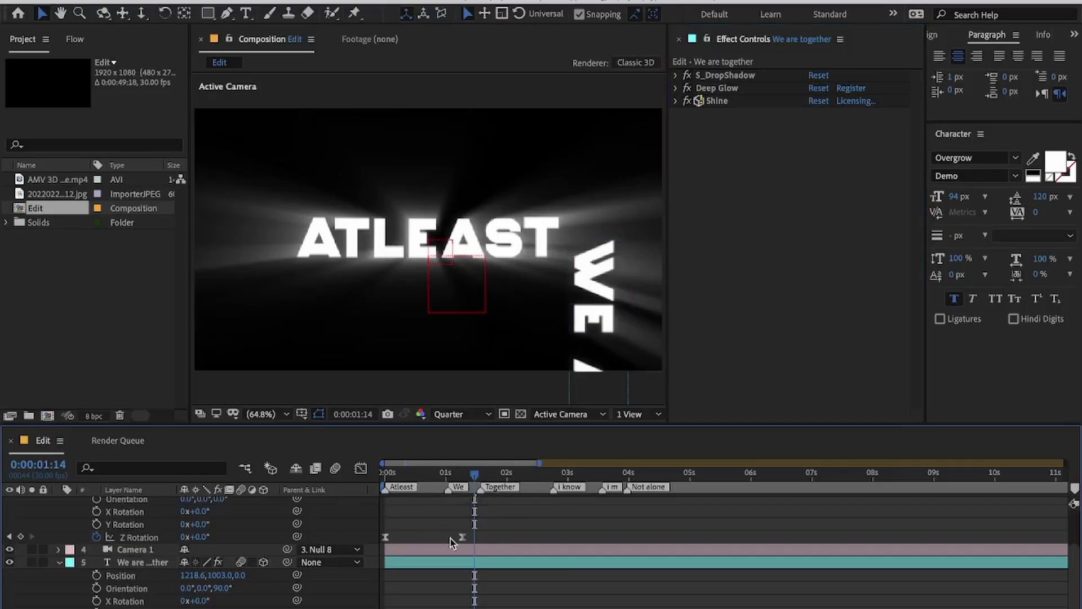
# Step: Add starting Position and Z Rotation keyframes to the second null, between the Atleast and We markers
pyautogui.scroll(2, 450, 539)
pyautogui.click(440, 517)
pyautogui.moveTo(444, 474); pyautogui.dragTo(417, 473)
pyautogui.press('p')
pyautogui.hotkey('shift', 'r')
pyautogui.click(96, 528)
pyautogui.click(97, 580)
# Step: At 0:00:02:19, set the second null's Z Rotation to 90° and its Position to 272, 756, 0 to frame "together"
pyautogui.moveTo(496, 482); pyautogui.dragTo(542, 483)
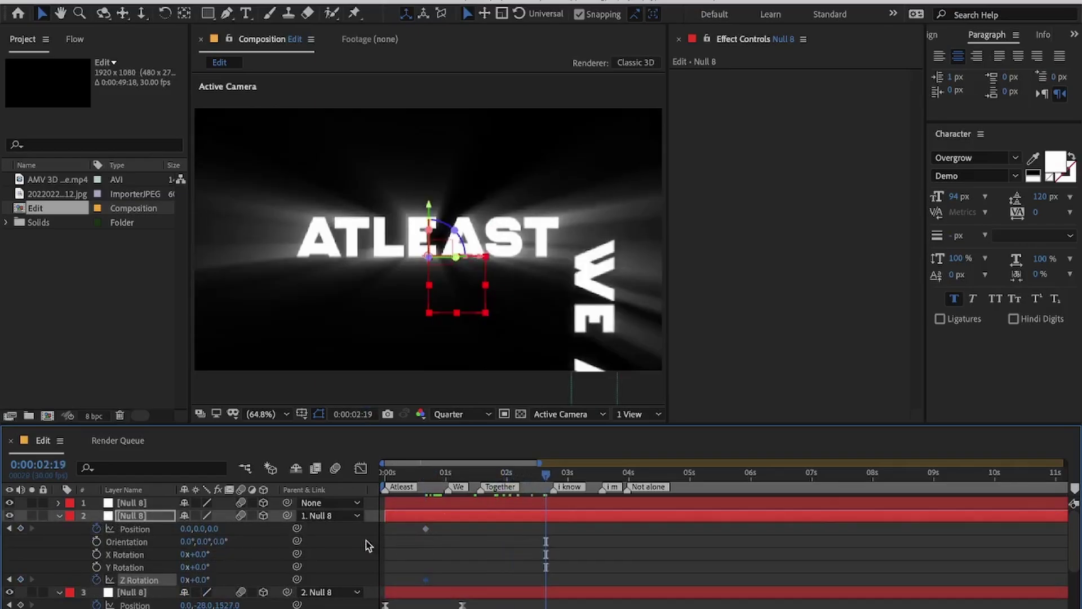
pyautogui.click(202, 580)
pyautogui.write('90')
pyautogui.press('Return')
pyautogui.hotkey('ctrl', 'z')
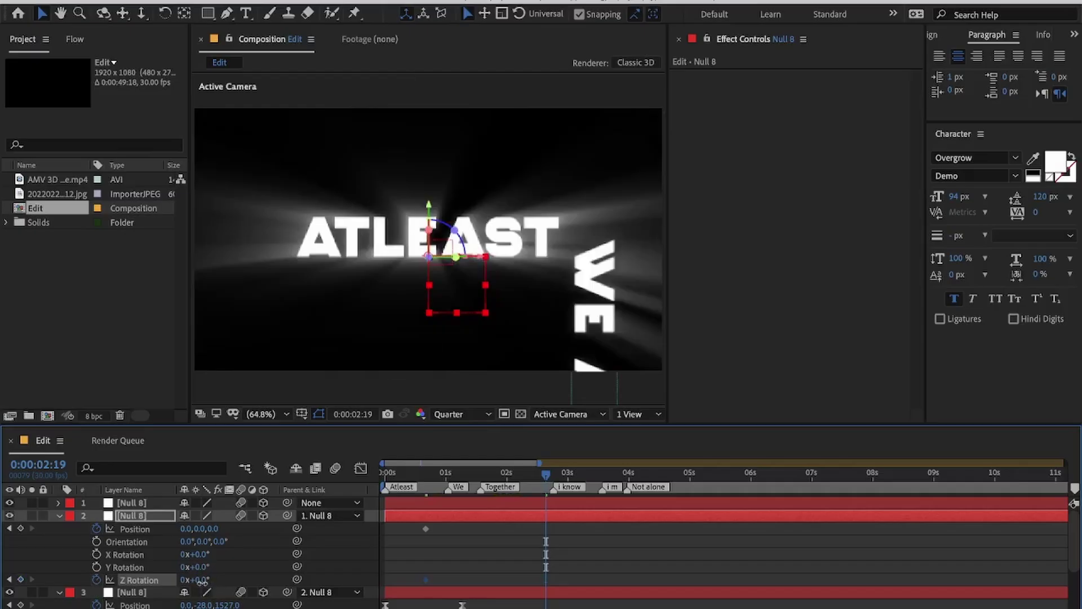
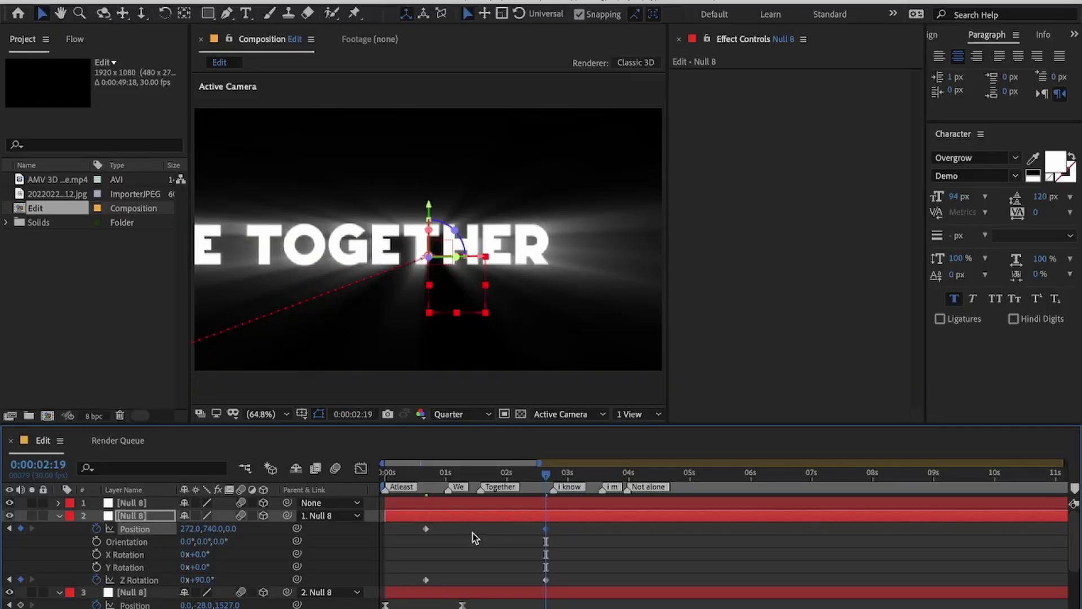
pyautogui.moveTo(216, 531); pyautogui.dragTo(222, 531)
# Step: Apply Easy Ease to the second null's Position and Z Rotation keyframes
pyautogui.click(440, 539)
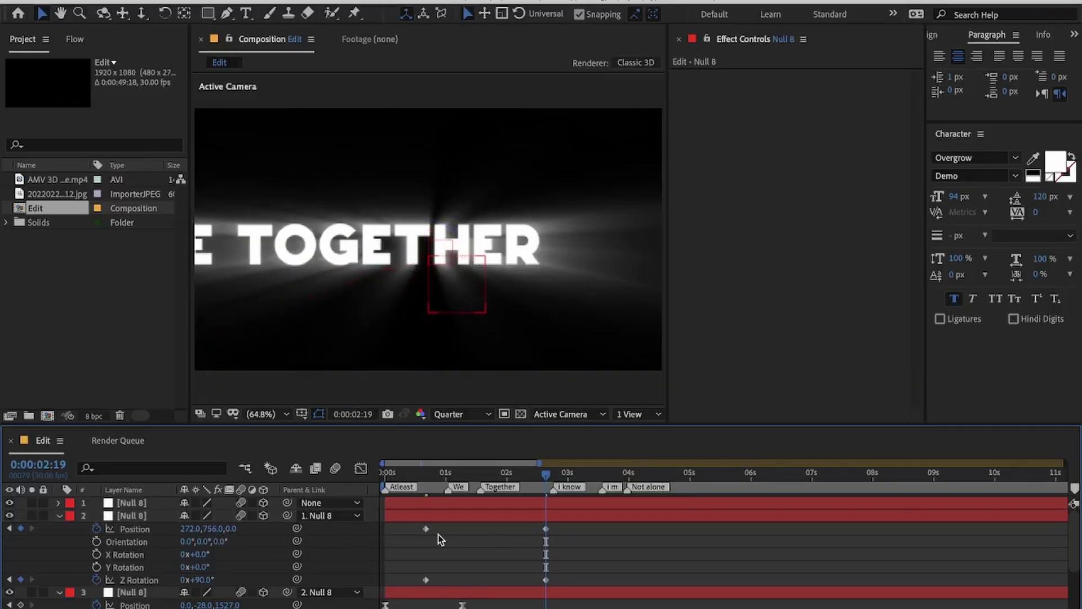
pyautogui.moveTo(402, 524); pyautogui.dragTo(599, 593)
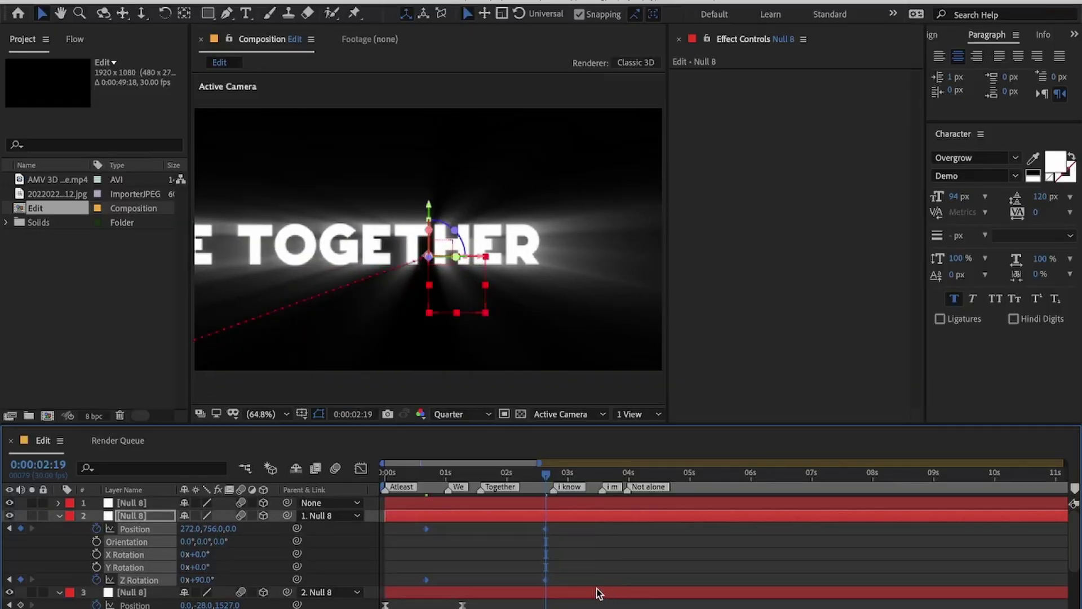
pyautogui.click(360, 548)
# Step: In the second null's Position speed graph, spread the two keyframes further apart and adjust their handles for an early speed peak and slower finish
pyautogui.click(136, 530)
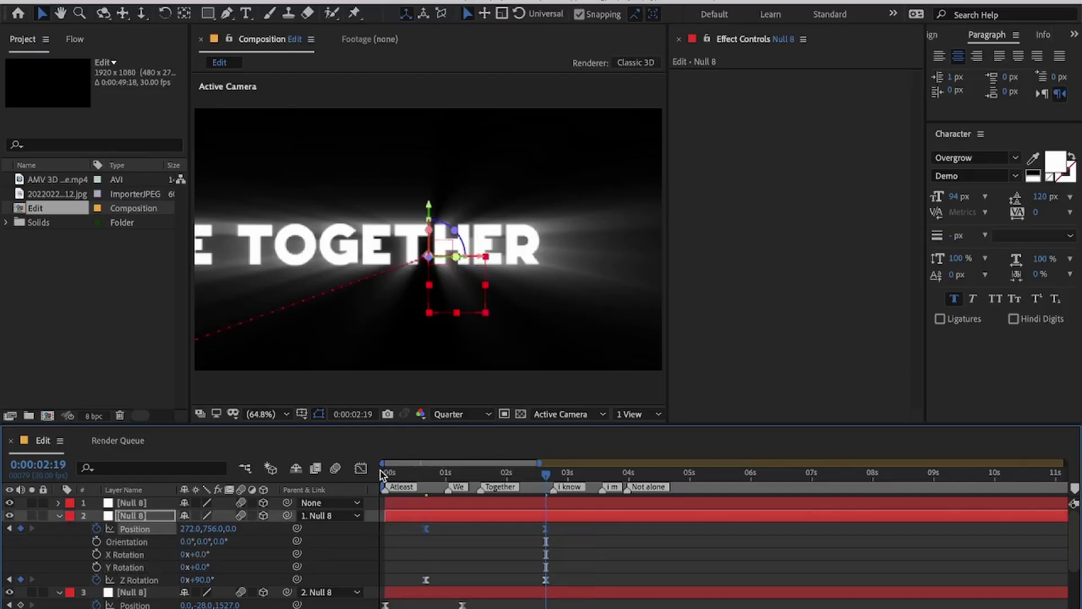
pyautogui.click(361, 468)
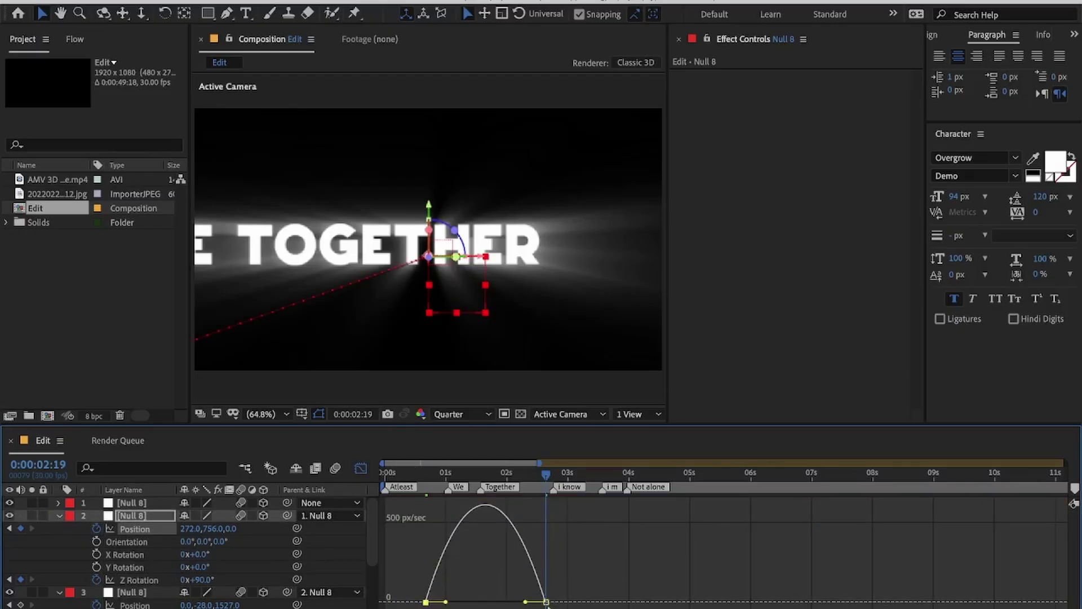
pyautogui.moveTo(546, 602); pyautogui.dragTo(578, 601)
pyautogui.moveTo(426, 602); pyautogui.dragTo(402, 603)
pyautogui.moveTo(548, 602); pyautogui.dragTo(533, 601)
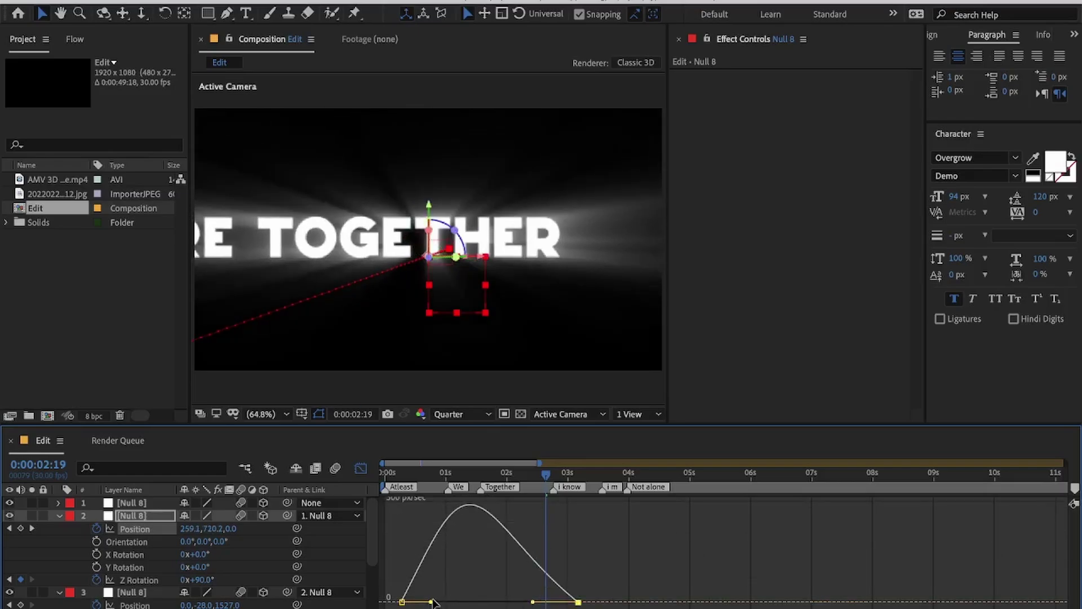
pyautogui.moveTo(431, 603); pyautogui.dragTo(424, 602)
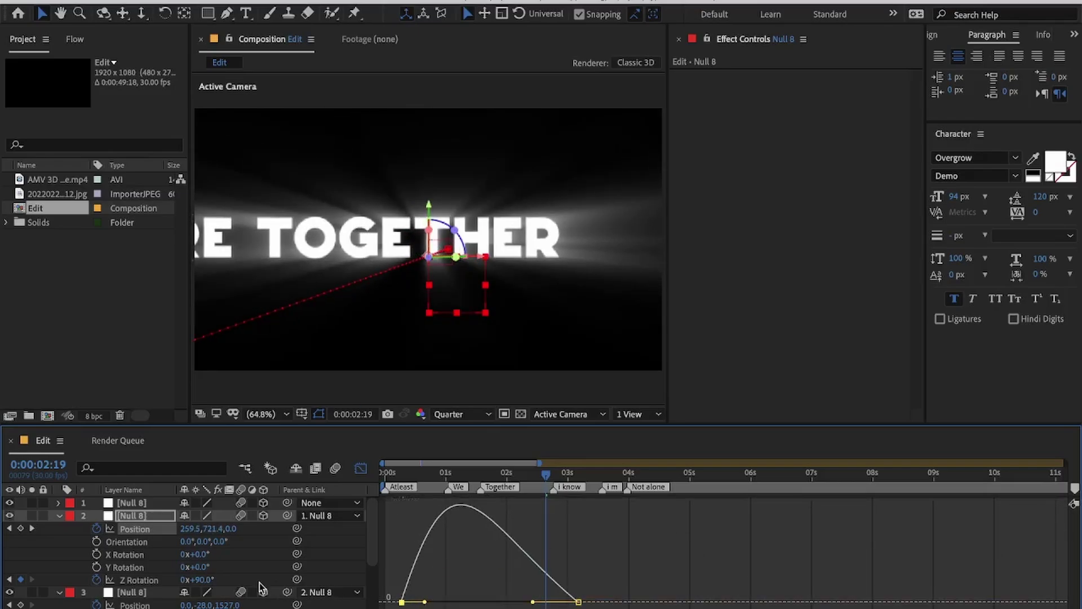
# Step: In the second null's Z Rotation speed graph, extend the last keyframe to about 3 seconds for an early peak and slower finish
pyautogui.click(140, 580)
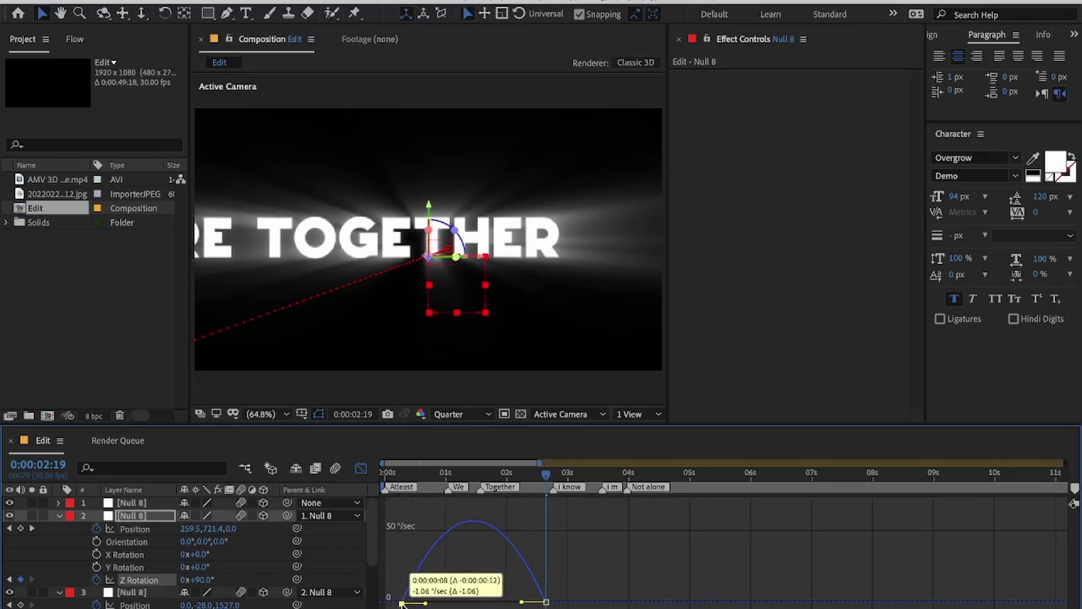
pyautogui.moveTo(579, 605); pyautogui.dragTo(524, 601)
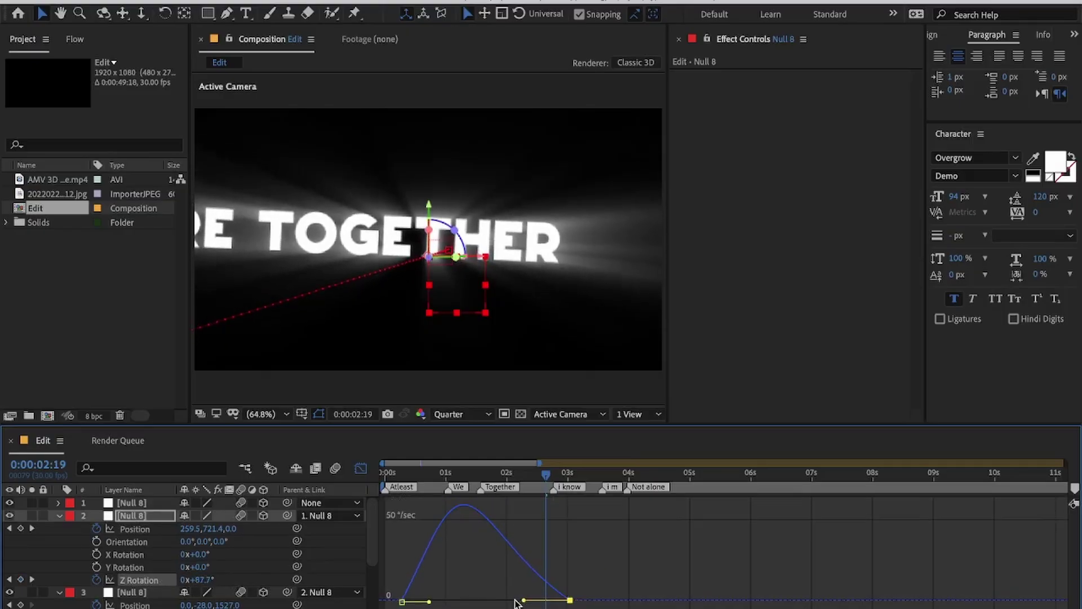
pyautogui.click(389, 489)
pyautogui.click(361, 468)
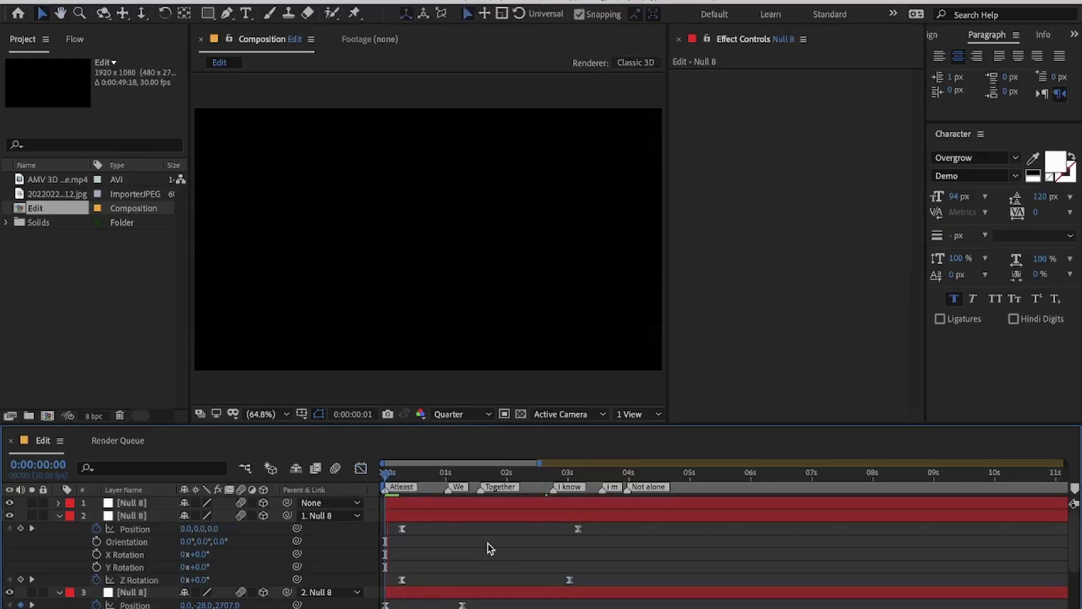
# Step: Preview the camera move from the start of the composition to check the timing of both lyric lines
pyautogui.press('space')
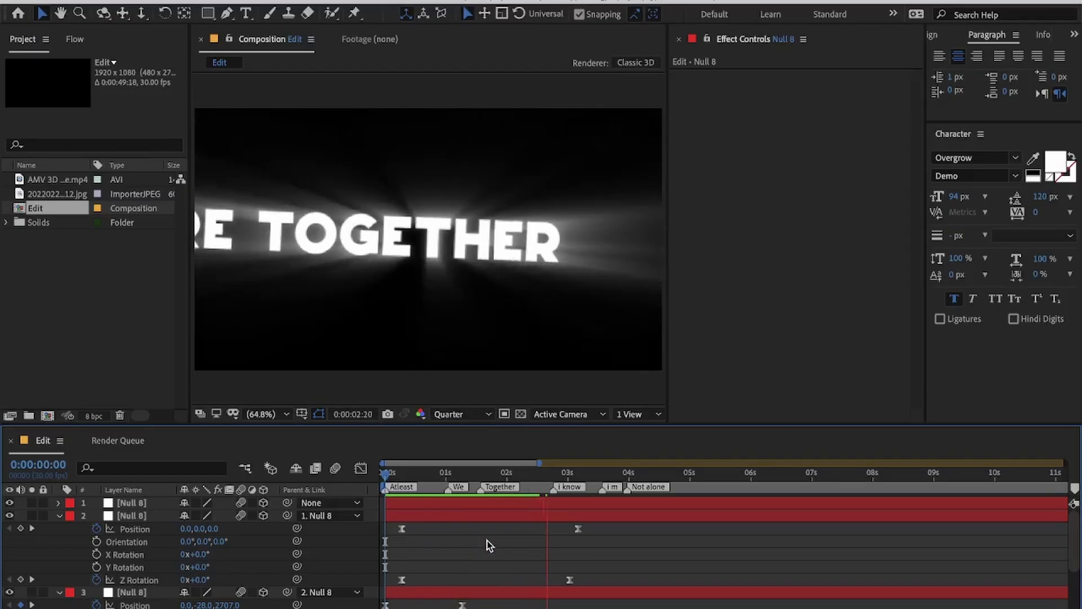
pyautogui.scroll(-2, 422, 535)
pyautogui.scroll(-3, 423, 535)
pyautogui.scroll(5, 424, 533)
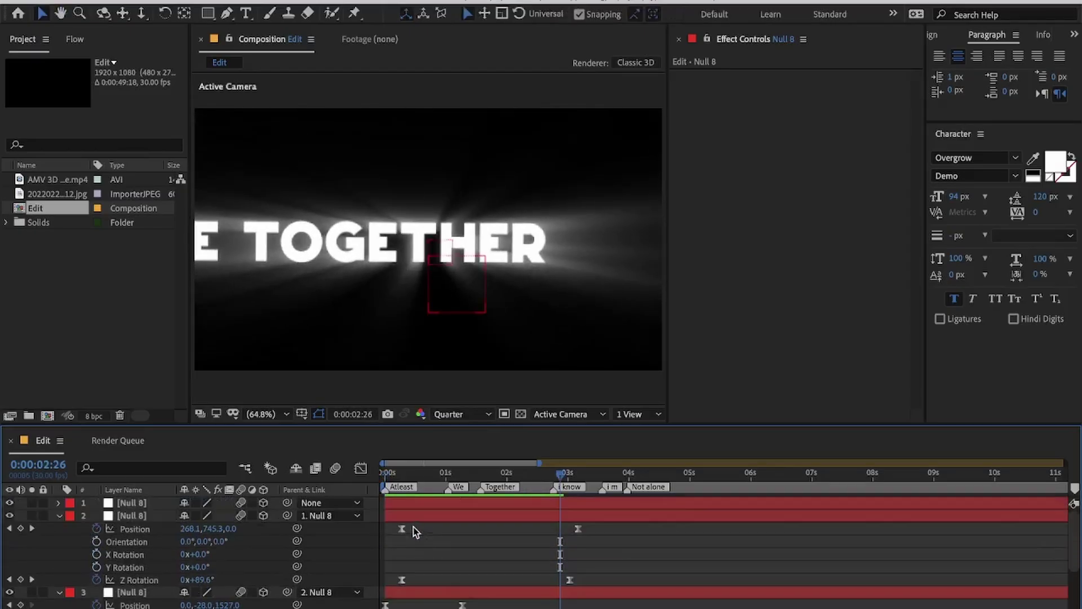
pyautogui.click(397, 475)
pyautogui.press('space')
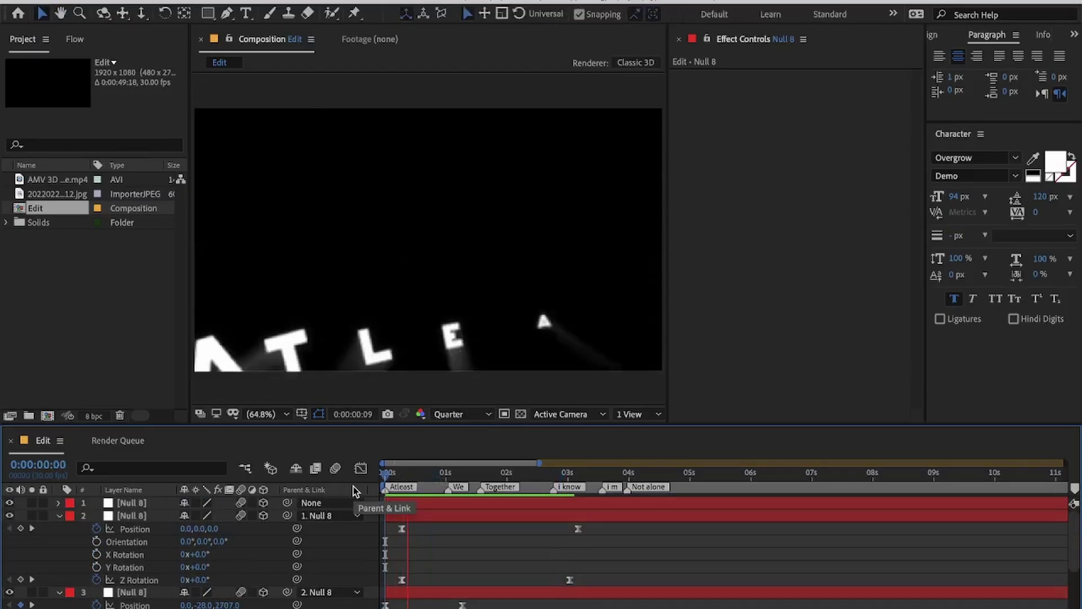
pyautogui.press('space')
# Step: Select the Atleast text layer and reveal its Text, Effects and Transform property groups
pyautogui.scroll(-3, 382, 534)
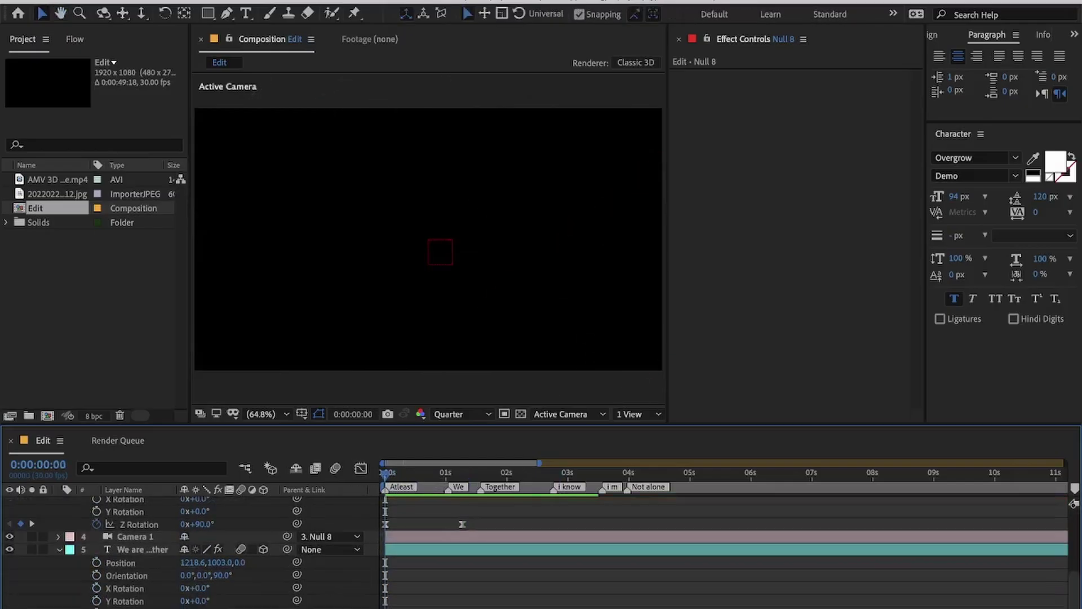
pyautogui.click(209, 607)
pyautogui.scroll(-2, 463, 524)
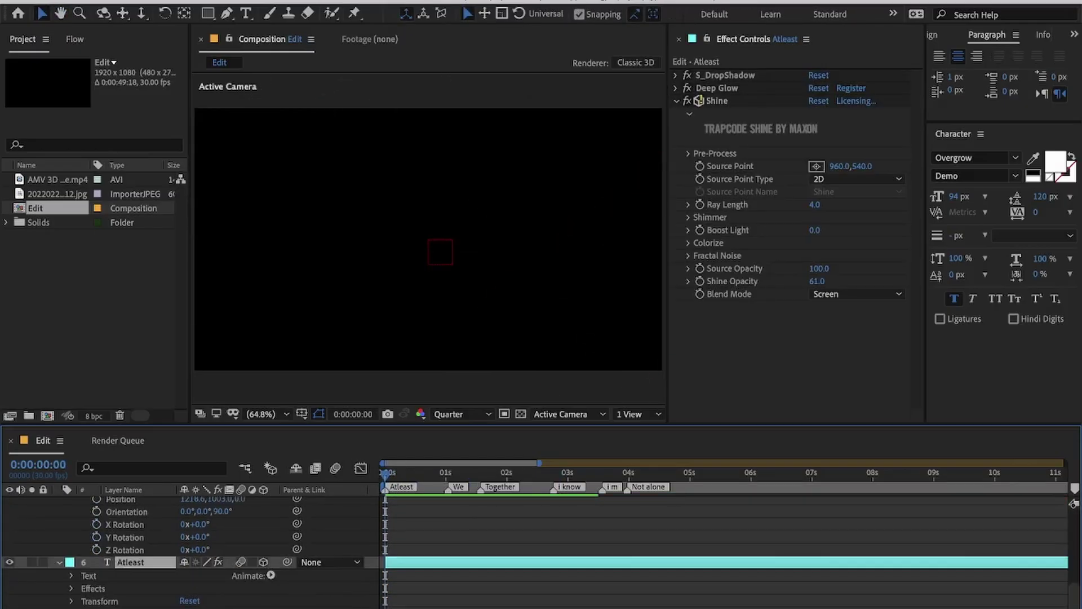
pyautogui.click(94, 589)
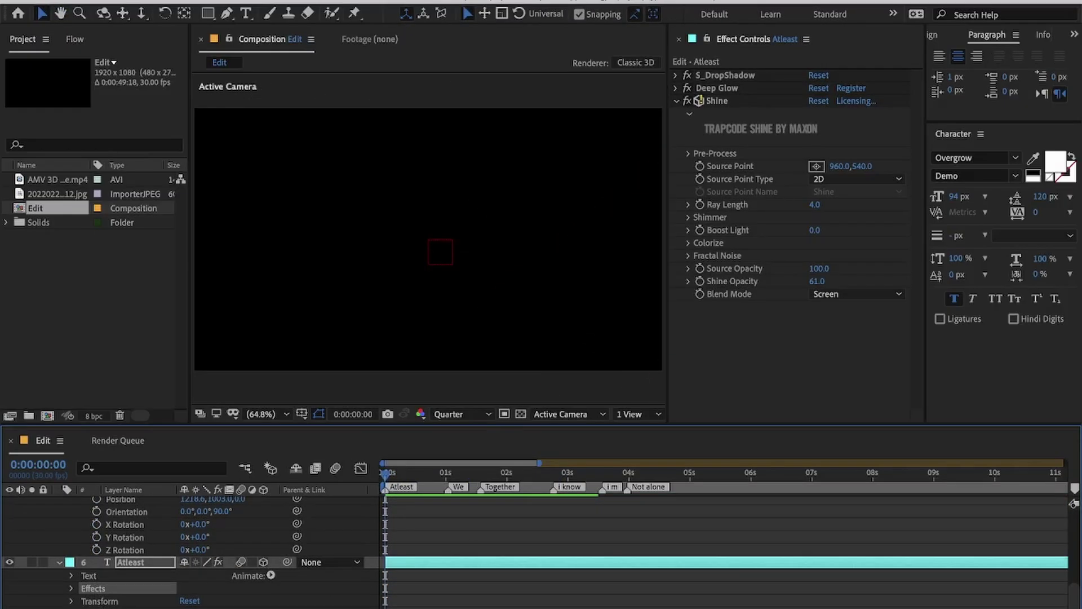
pyautogui.click(106, 601)
pyautogui.press('Delete')
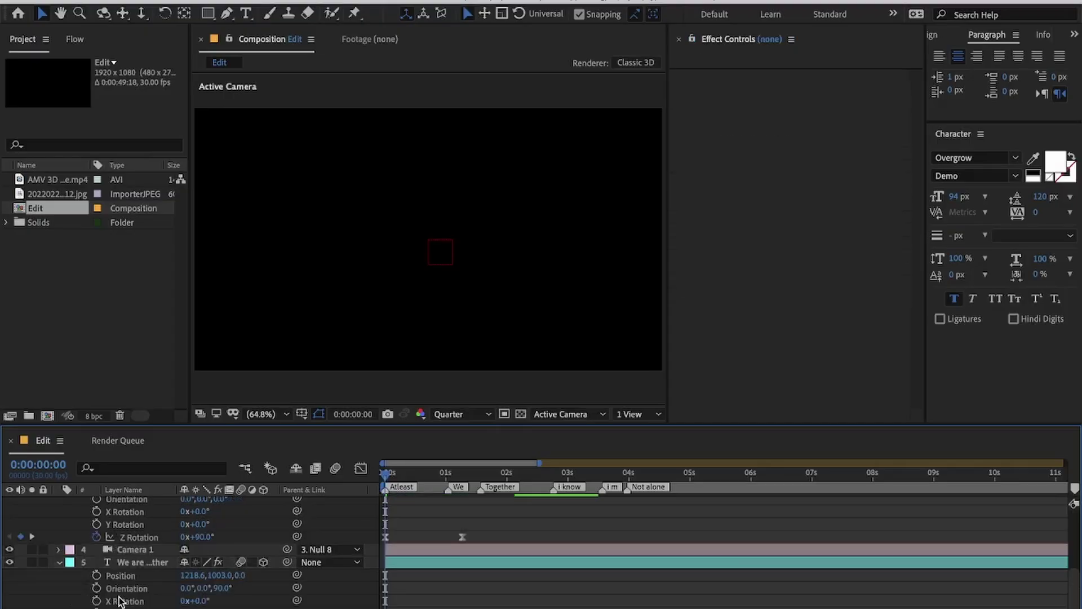
pyautogui.hotkey('ctrl', 'z')
# Step: Remove the Position animator from the Atleast layer's Text properties and preview the opening
pyautogui.scroll(-1, 128, 601)
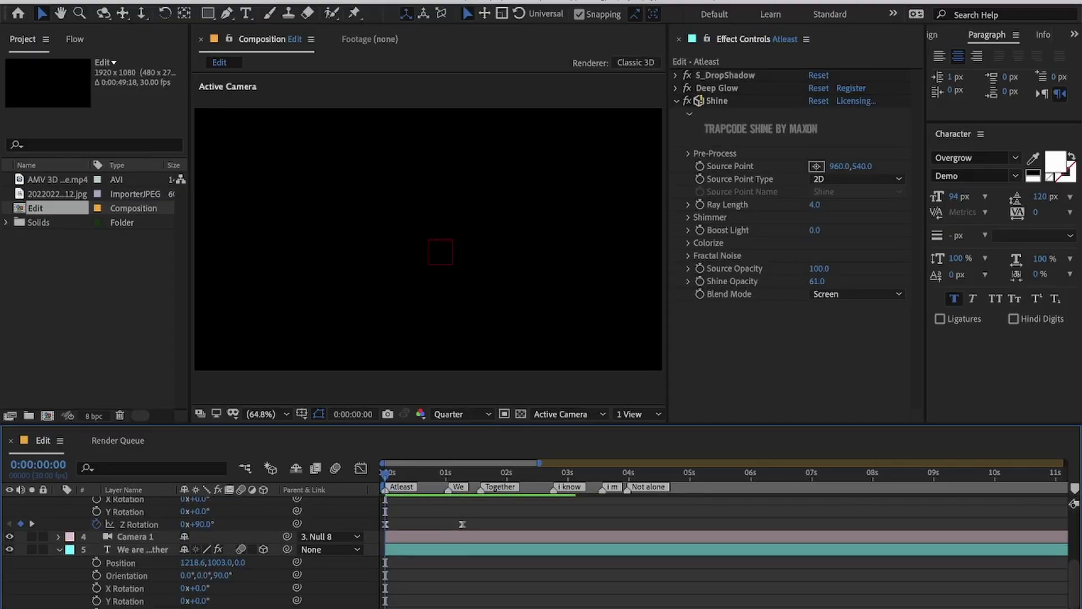
pyautogui.scroll(-3, 67, 584)
pyautogui.click(73, 576)
pyautogui.scroll(-1, 77, 582)
pyautogui.click(111, 599)
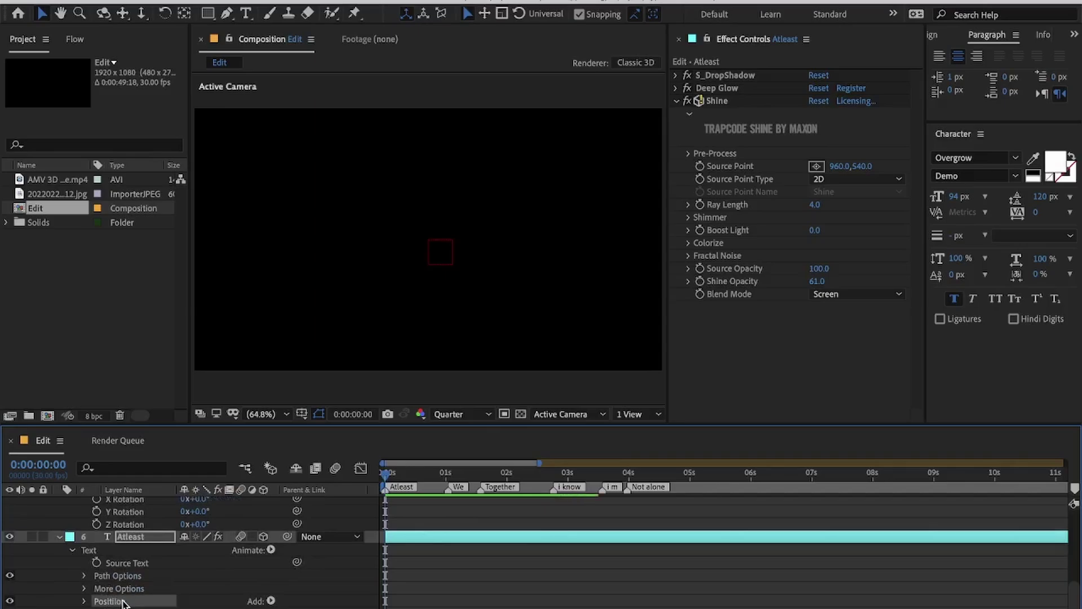
pyautogui.press('Delete')
pyautogui.press('space')
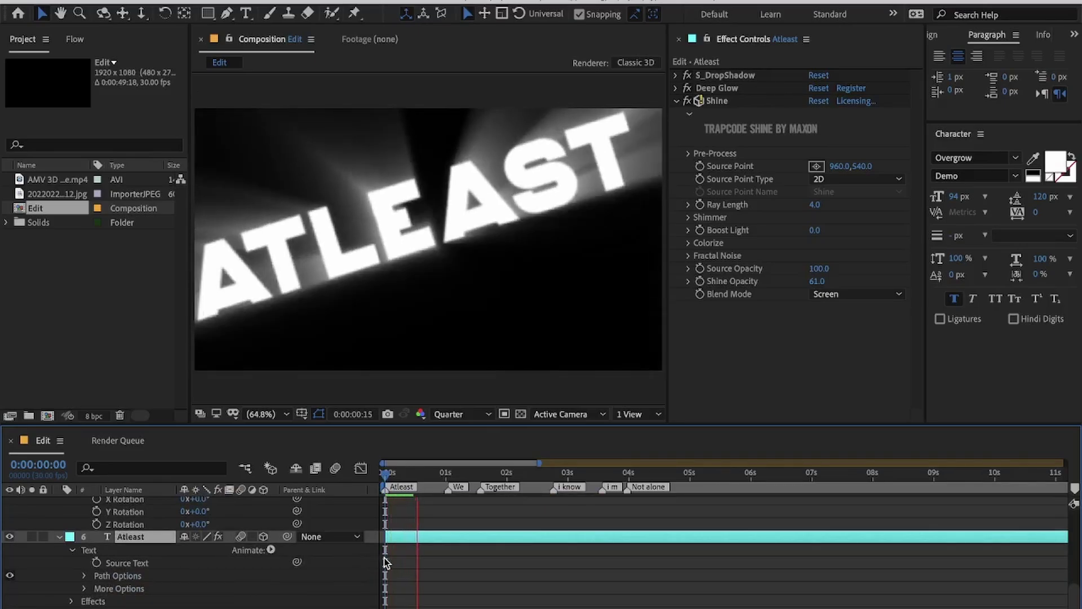
pyautogui.press('space')
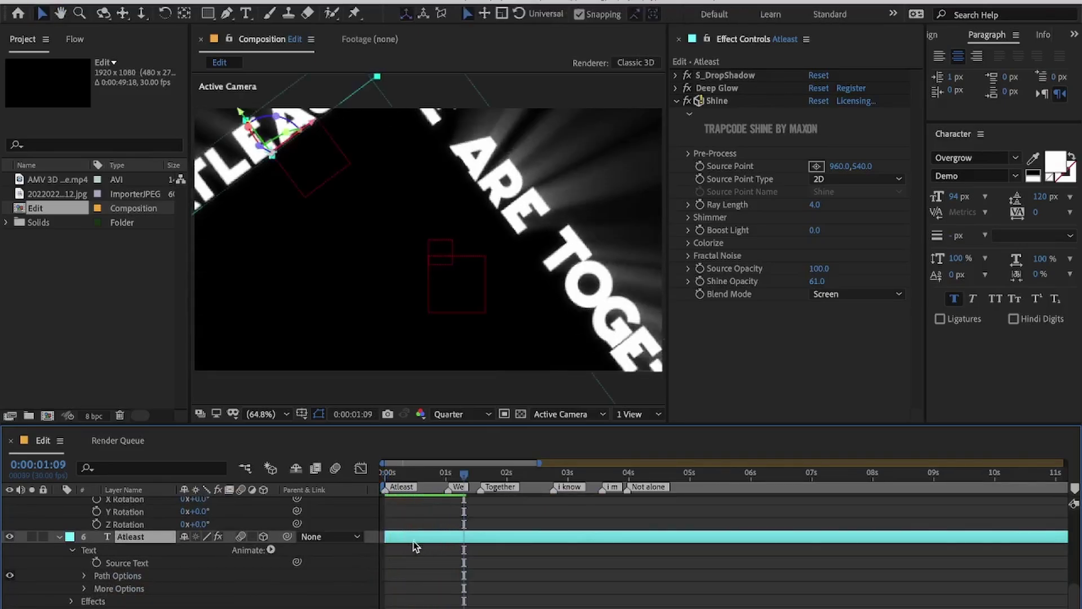
# Step: Set the third null's Z Rotation to 0° at the timeline start, remove its Z Rotation keyframes and preview the motion
pyautogui.scroll(3, 414, 541)
pyautogui.click(411, 535)
pyautogui.click(384, 479)
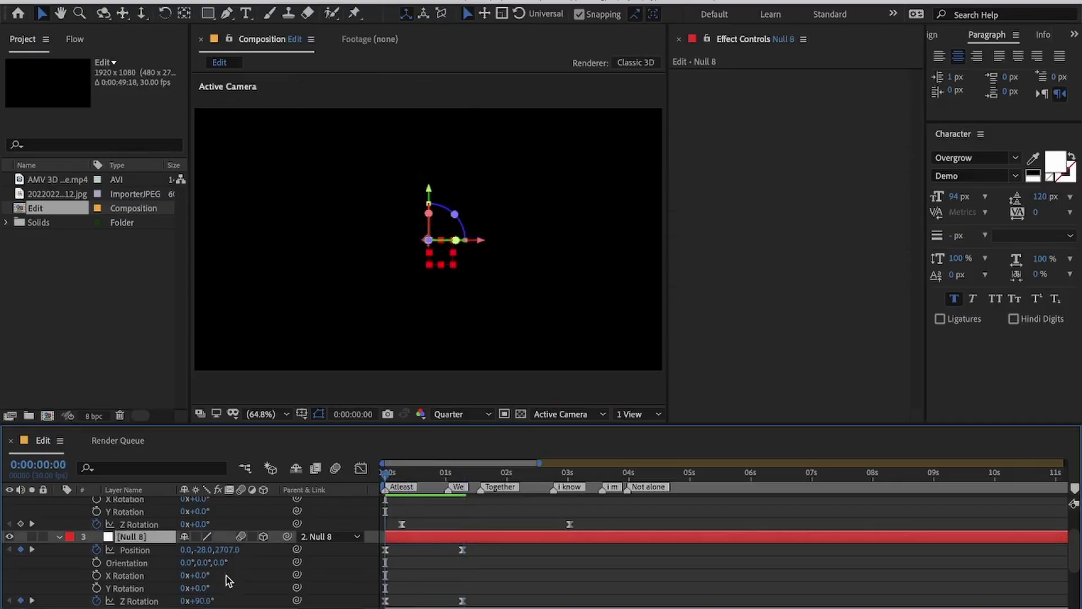
pyautogui.click(199, 601)
pyautogui.press('Return')
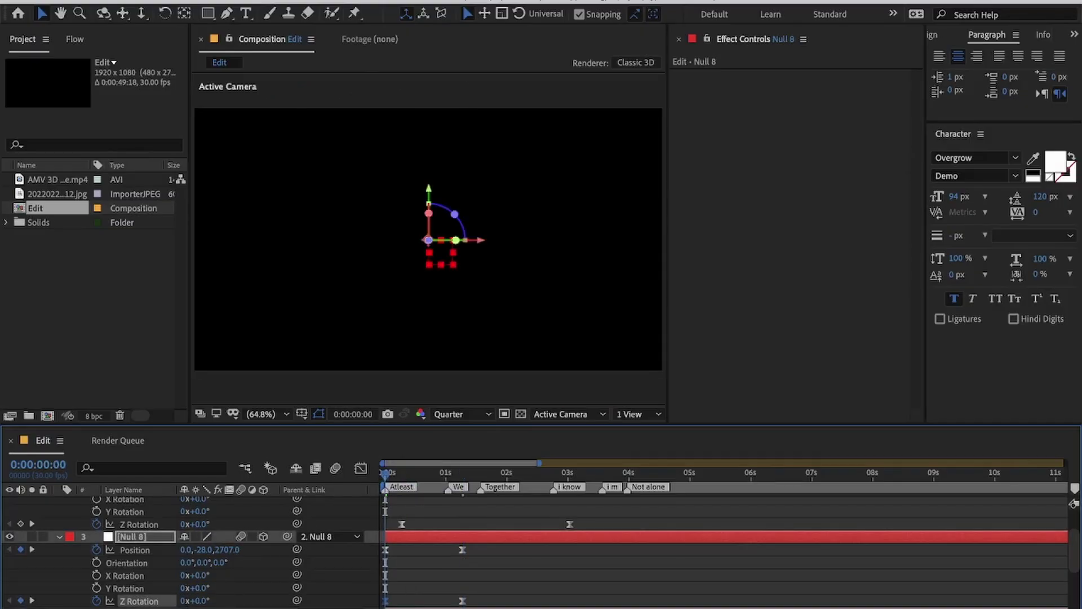
pyautogui.click(502, 587)
pyautogui.press('space')
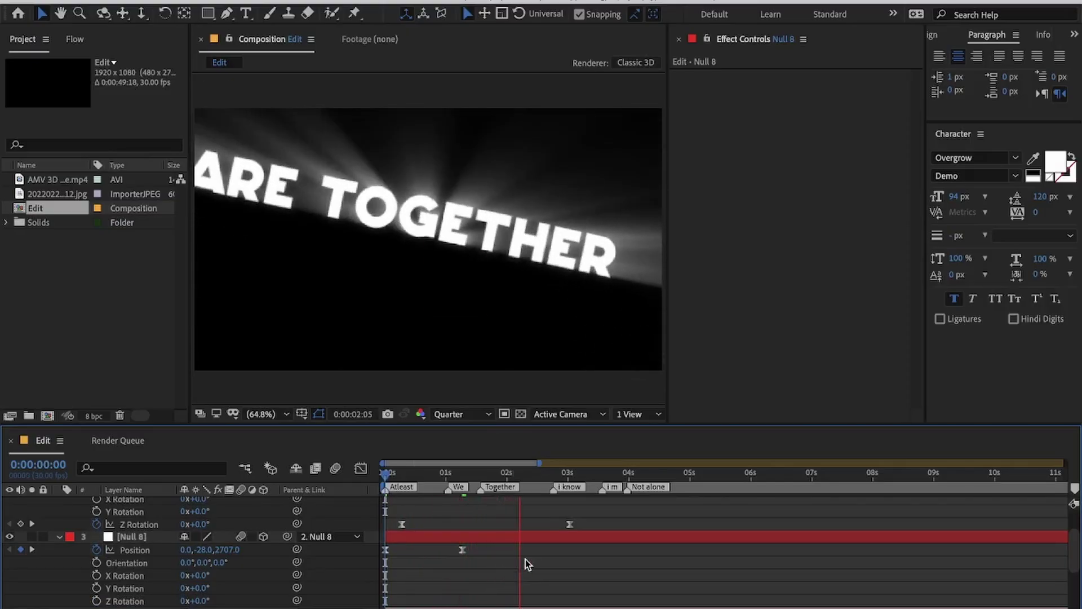
pyautogui.press('space')
# Step: At 0:00:03:05, set the Z value of the second null's final Position keyframe to about -210
pyautogui.scroll(3, 535, 541)
pyautogui.click(546, 474)
pyautogui.moveTo(547, 477); pyautogui.dragTo(578, 476)
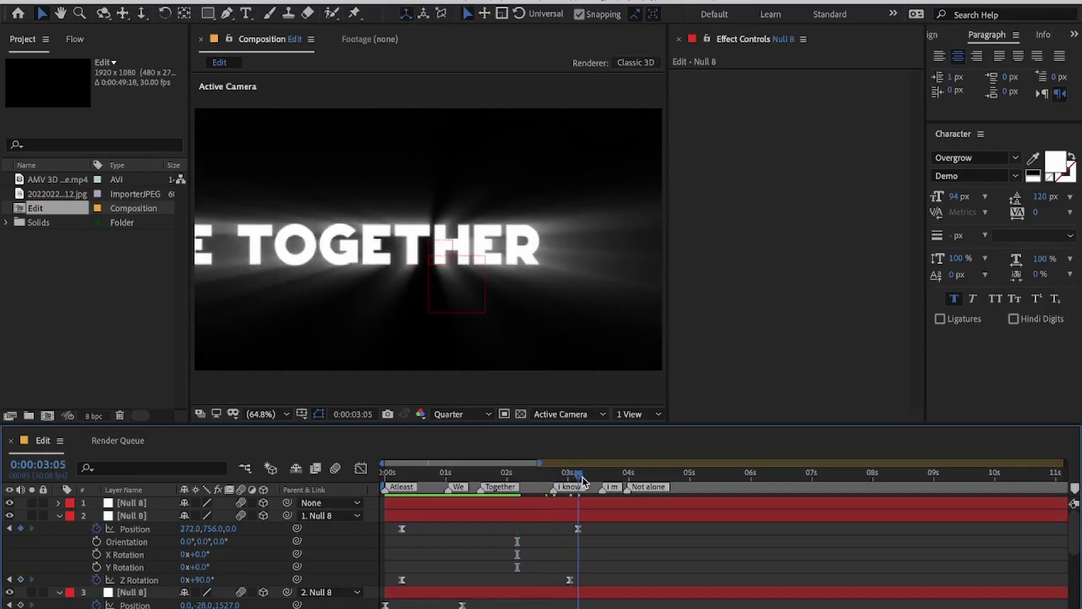
pyautogui.moveTo(231, 529); pyautogui.dragTo(214, 529)
pyautogui.moveTo(427, 478); pyautogui.dragTo(566, 489)
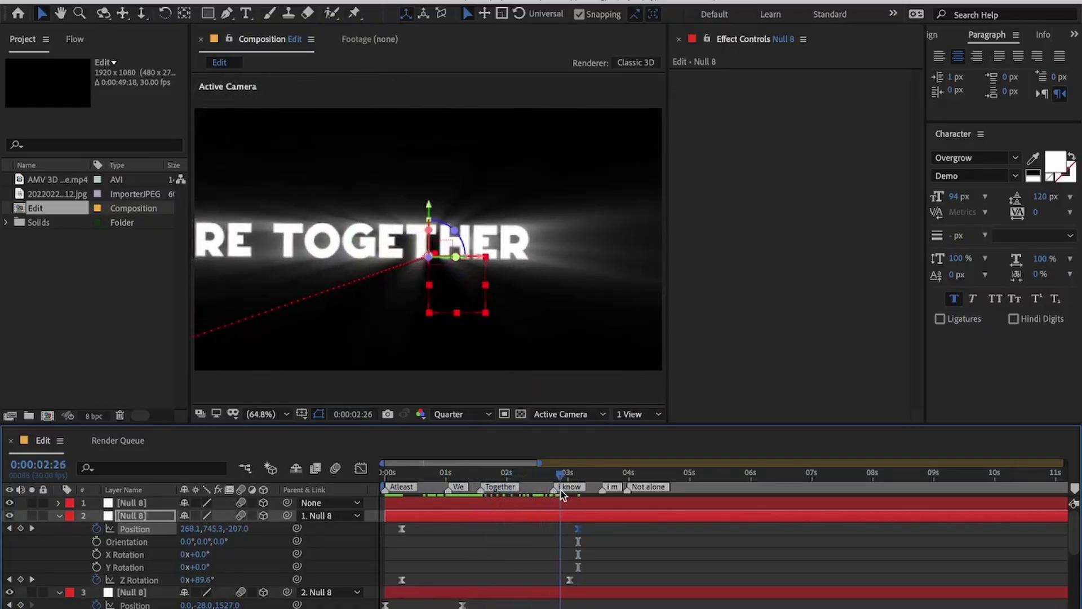
# Step: At 0:00:02:29, duplicate the "We are together" text layer and replace the copy's text with "I know"
pyautogui.click(516, 536)
pyautogui.scroll(-3, 516, 537)
pyautogui.click(478, 570)
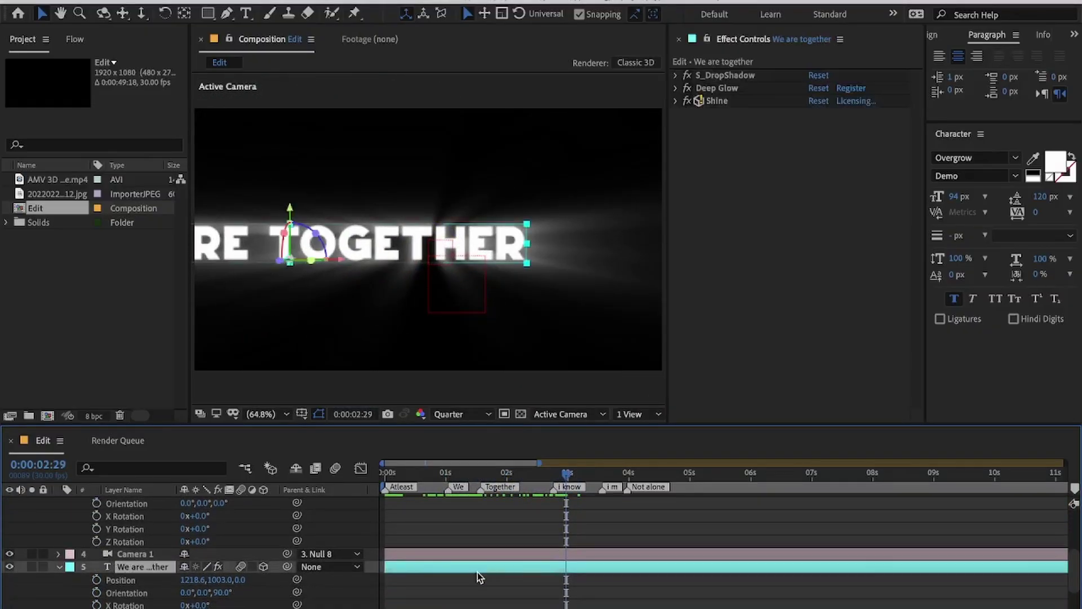
pyautogui.hotkey('ctrl', 'd')
pyautogui.doubleClick(482, 571)
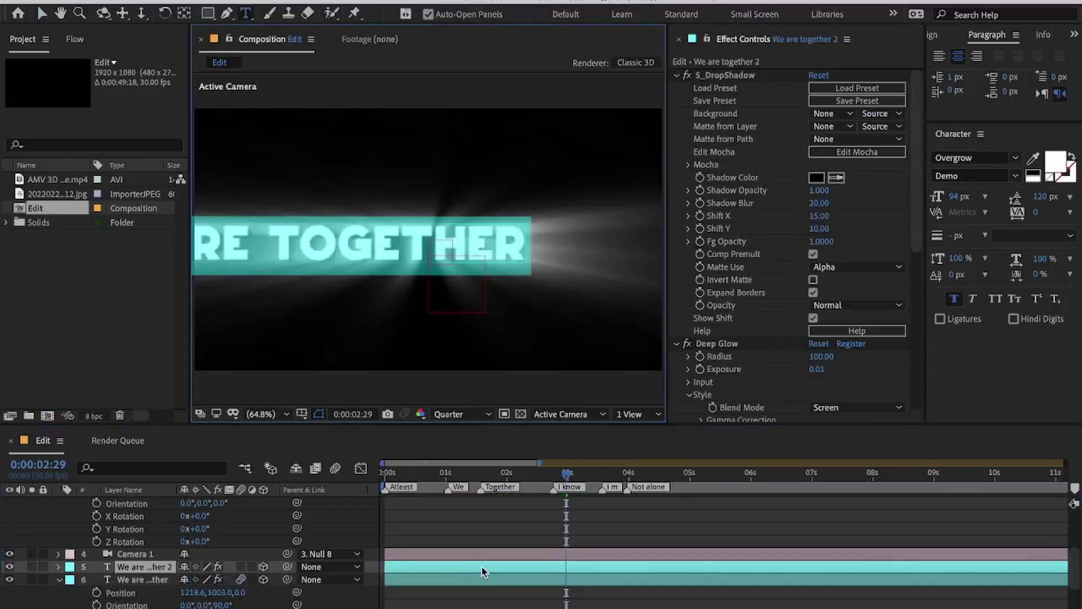
pyautogui.write('I know')
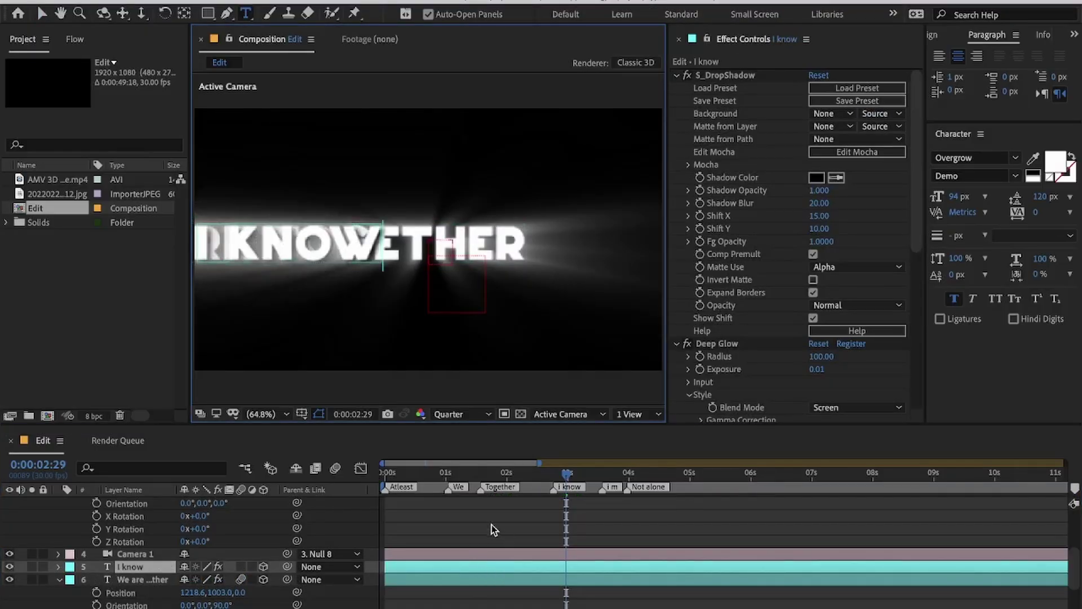
pyautogui.click(442, 547)
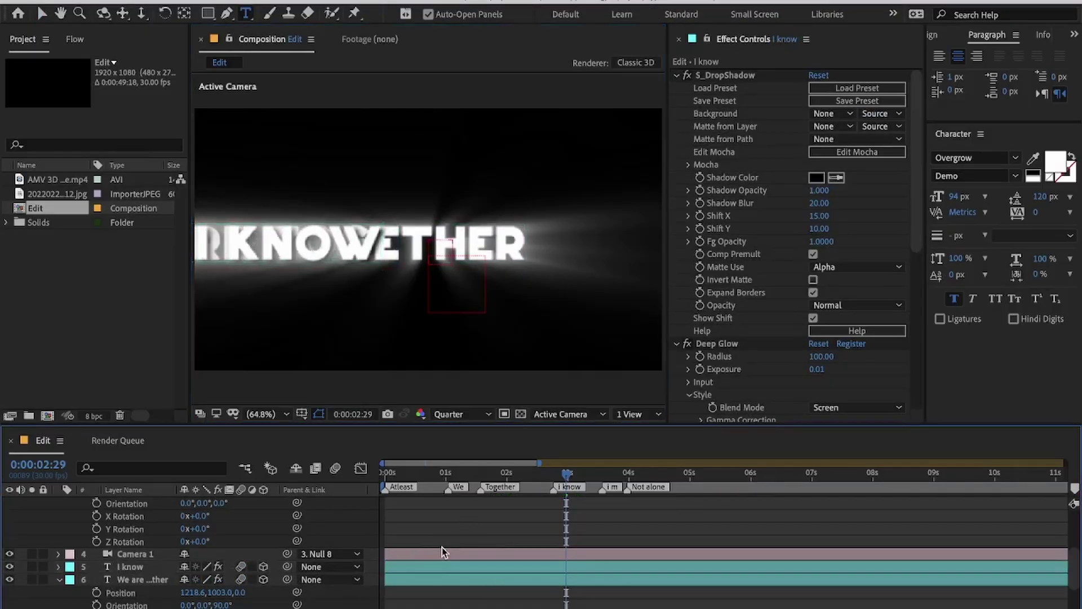
# Step: Set the I know layer's Z Orientation to 0° so its text stands perpendicular to "together"
pyautogui.click(435, 567)
pyautogui.press('r')
pyautogui.moveTo(222, 579); pyautogui.dragTo(164, 587)
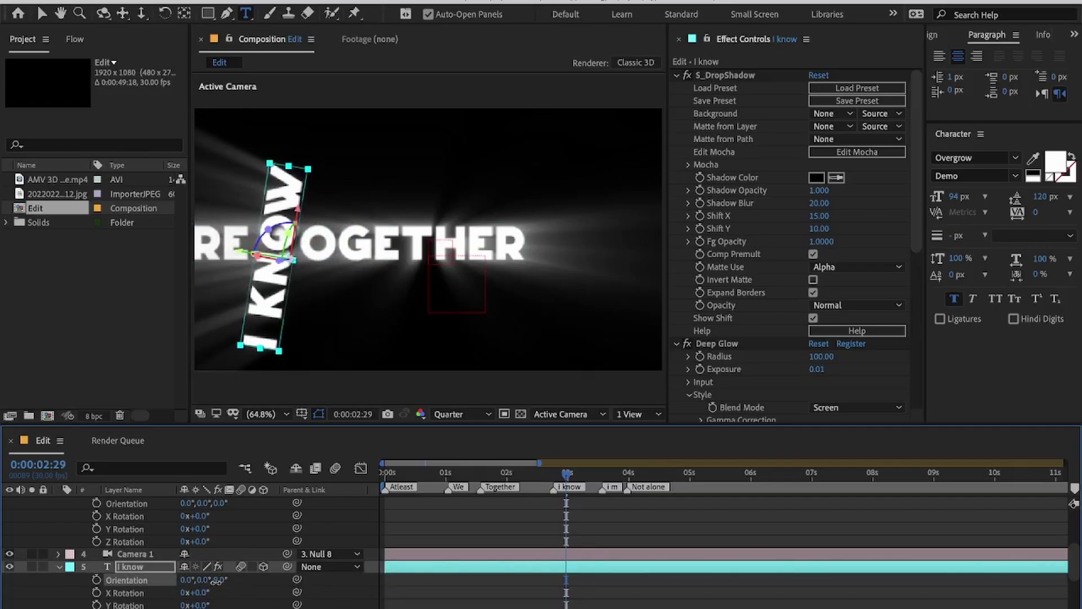
pyautogui.write('0')
pyautogui.press('Return')
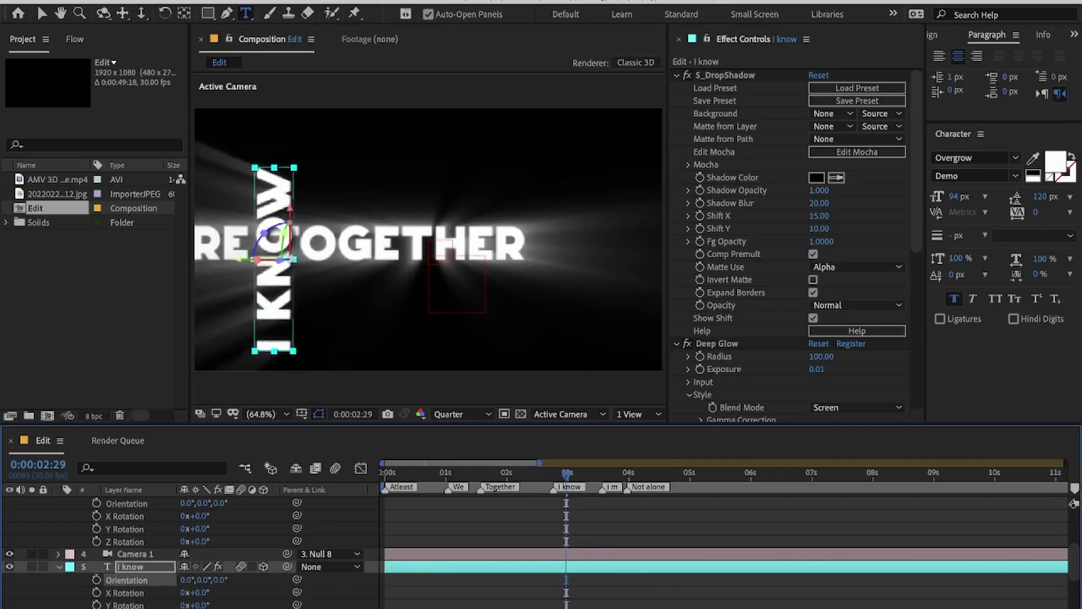
# Step: Move the vertical "I know" text just past the end of "together" and raise it to centre on that line
pyautogui.click(242, 262)
pyautogui.click(469, 565)
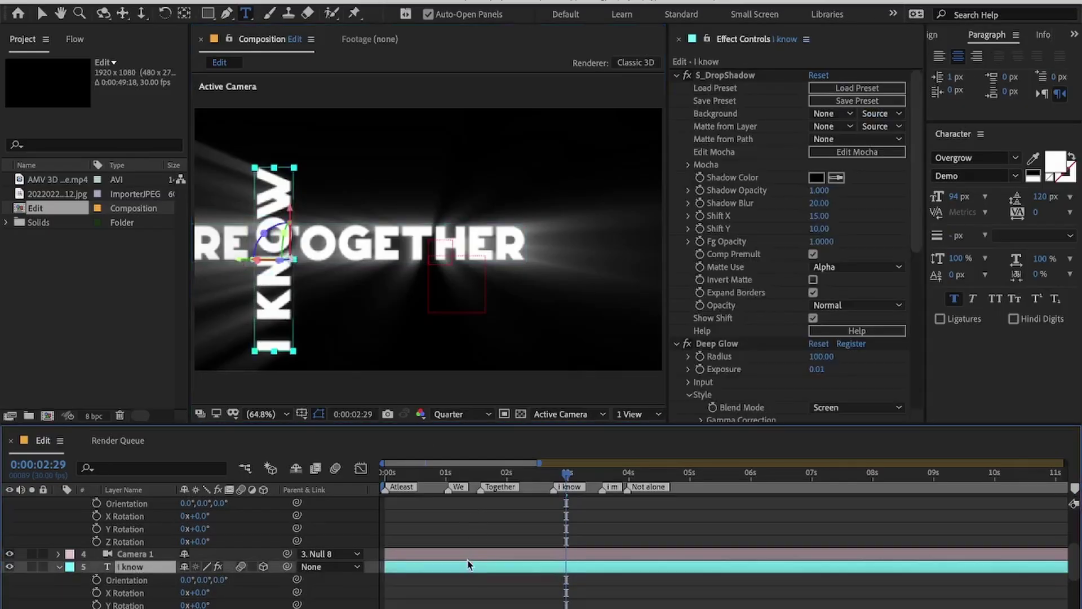
pyautogui.press('v')
pyautogui.moveTo(242, 260); pyautogui.dragTo(416, 268)
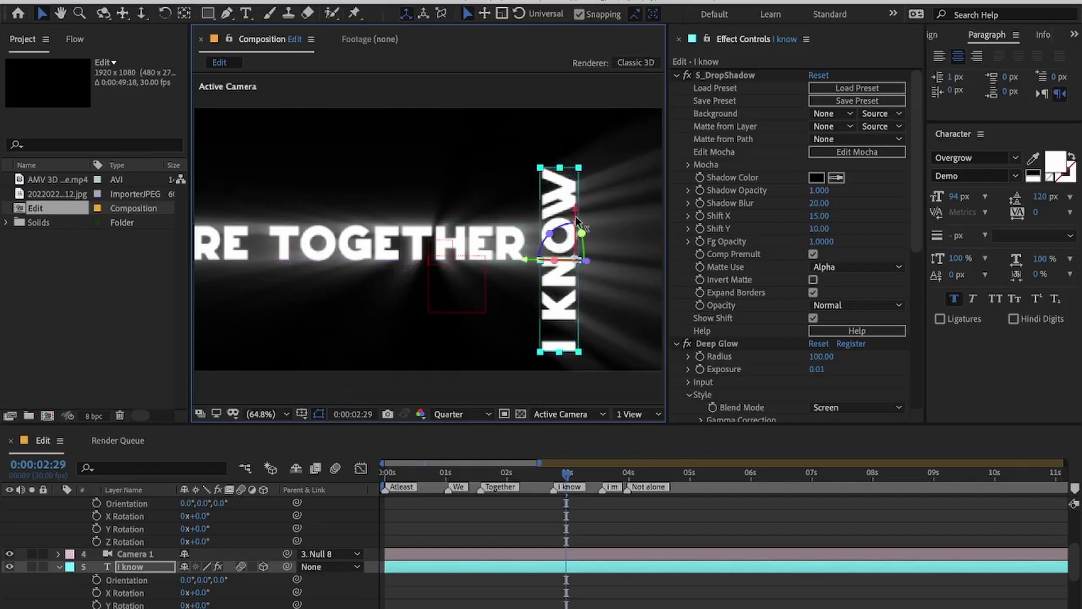
pyautogui.moveTo(575, 205); pyautogui.dragTo(575, 191)
pyautogui.click(445, 516)
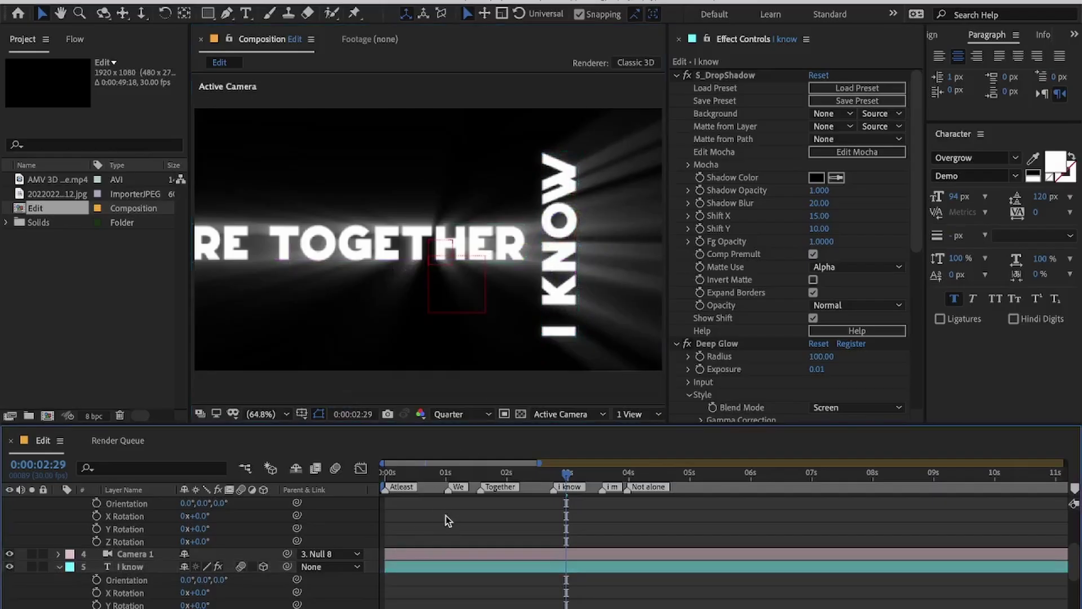
# Step: Collapse the expanded properties of all layers in the timeline
pyautogui.scroll(3, 476, 523)
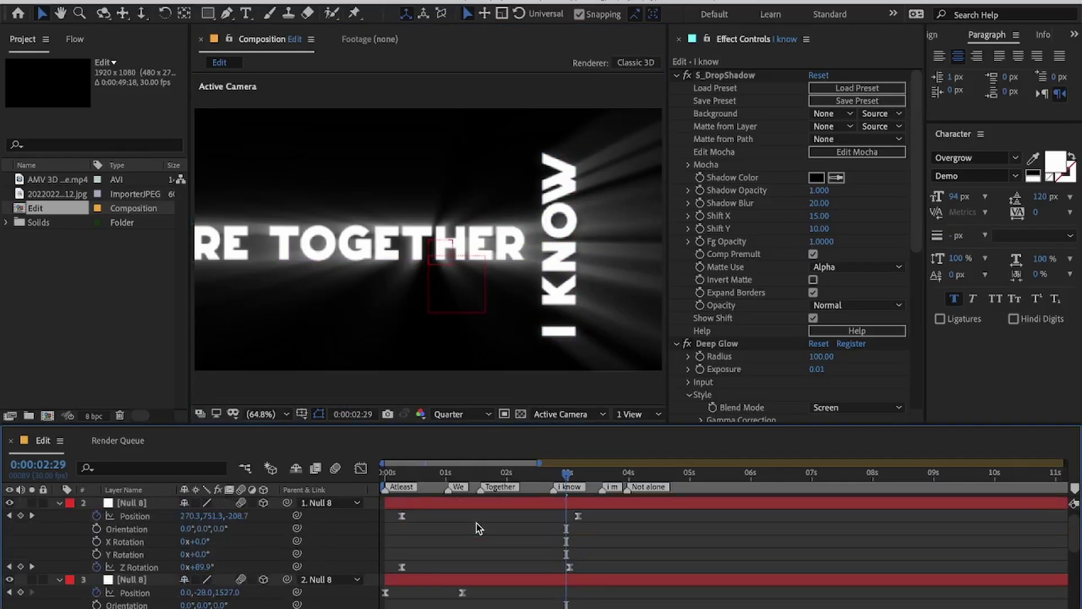
pyautogui.scroll(-3, 476, 523)
pyautogui.scroll(2, 507, 538)
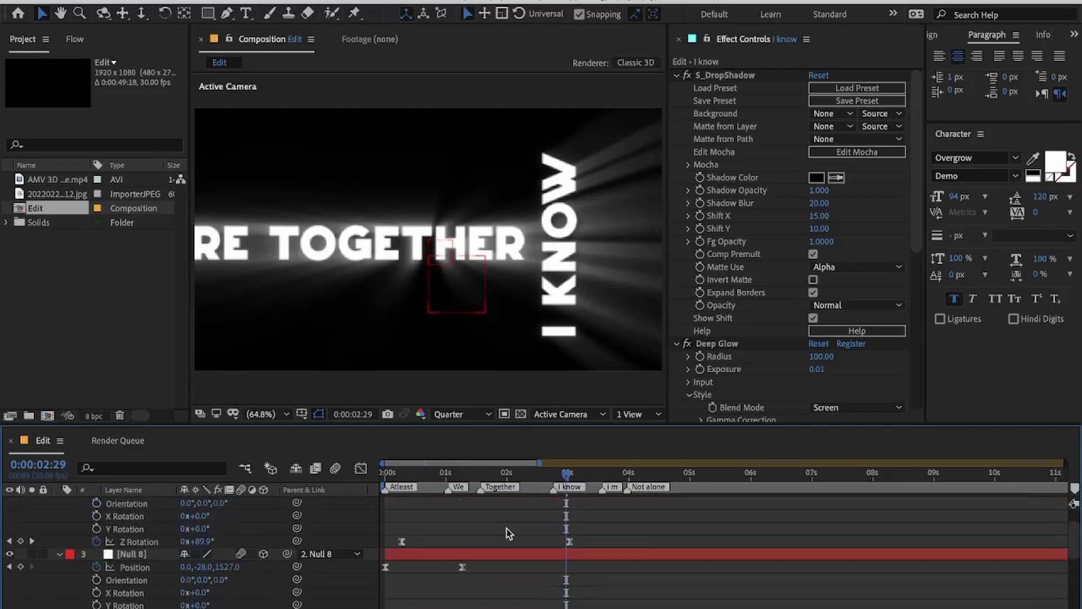
pyautogui.click(497, 508)
pyautogui.scroll(-4, 513, 558)
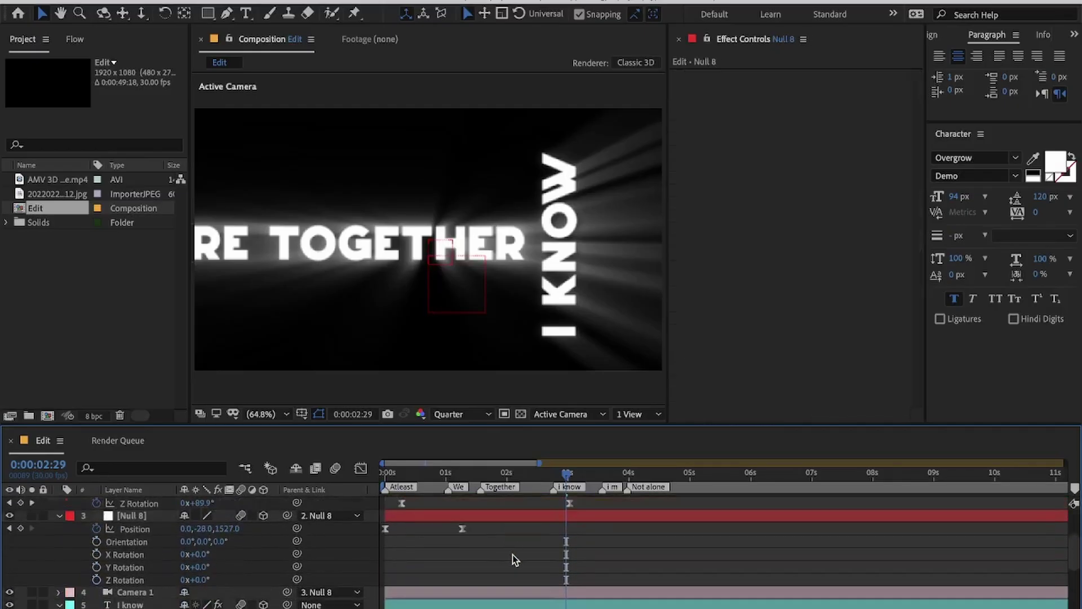
pyautogui.press('u')
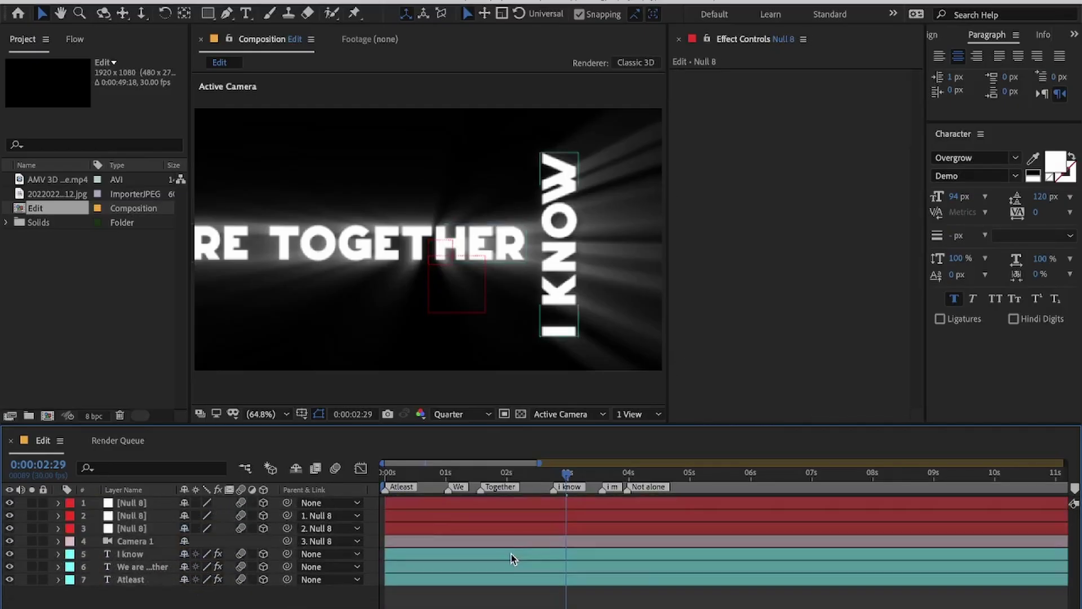
# Step: Duplicate the I know layer, replace the copy's text with "I" and deselect it
pyautogui.click(509, 553)
pyautogui.hotkey('ctrl', 'd')
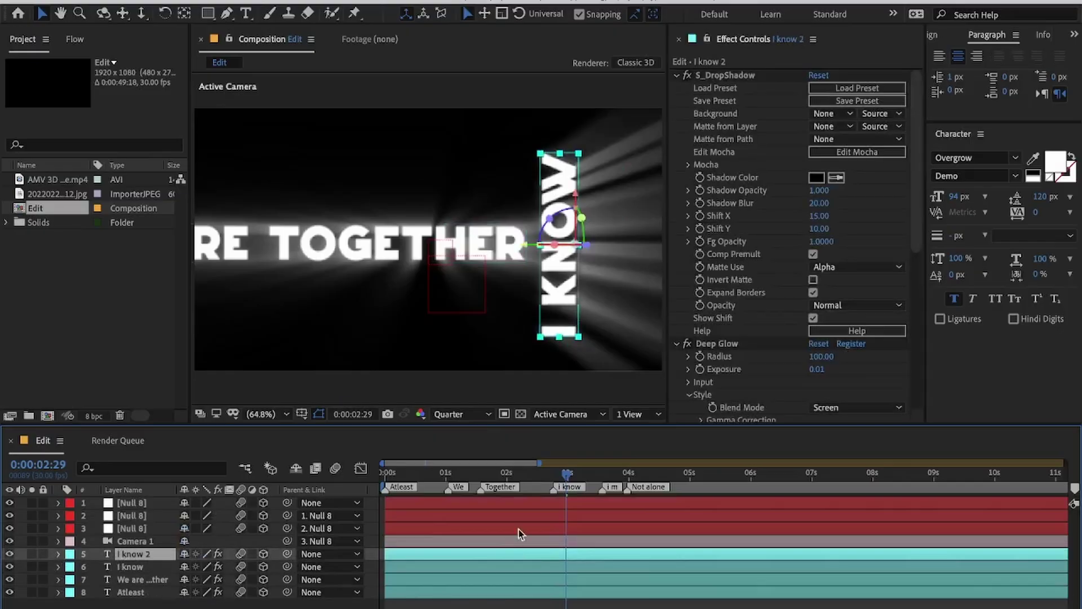
pyautogui.doubleClick(525, 558)
pyautogui.write('I')
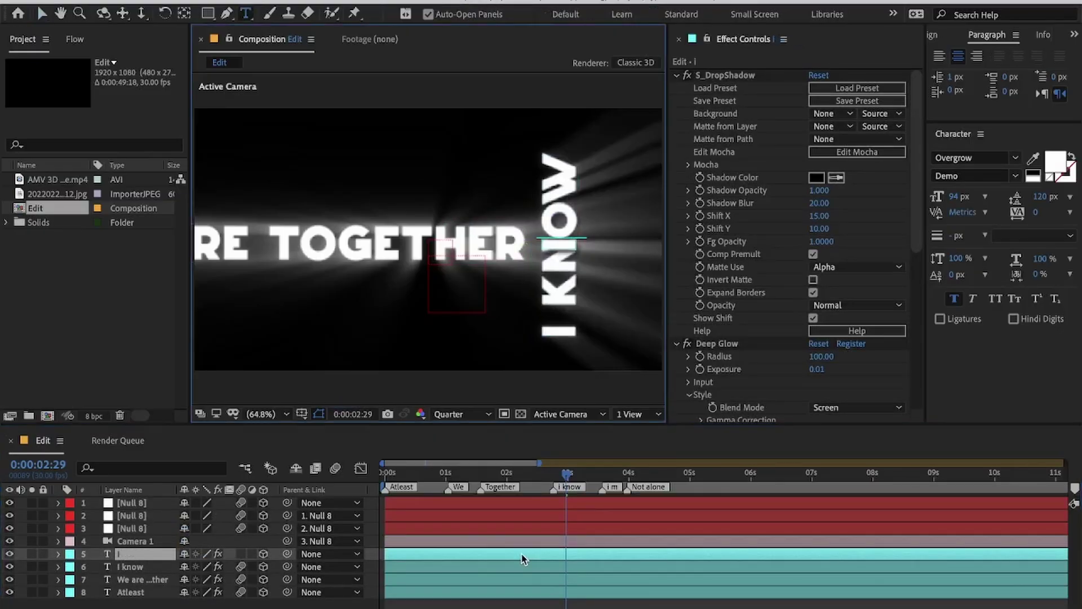
pyautogui.hotkey('ctrl', 'shift', 'a')
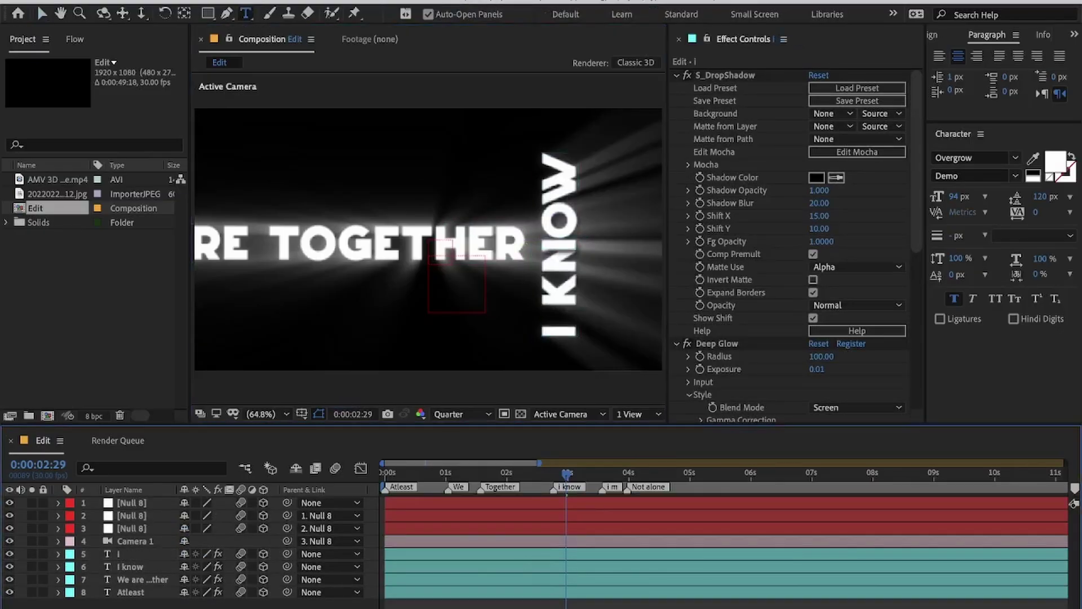
# Step: Duplicate the standalone "I" text layer and replace the copy's text with "am"
pyautogui.click(586, 555)
pyautogui.hotkey('ctrl', 'd')
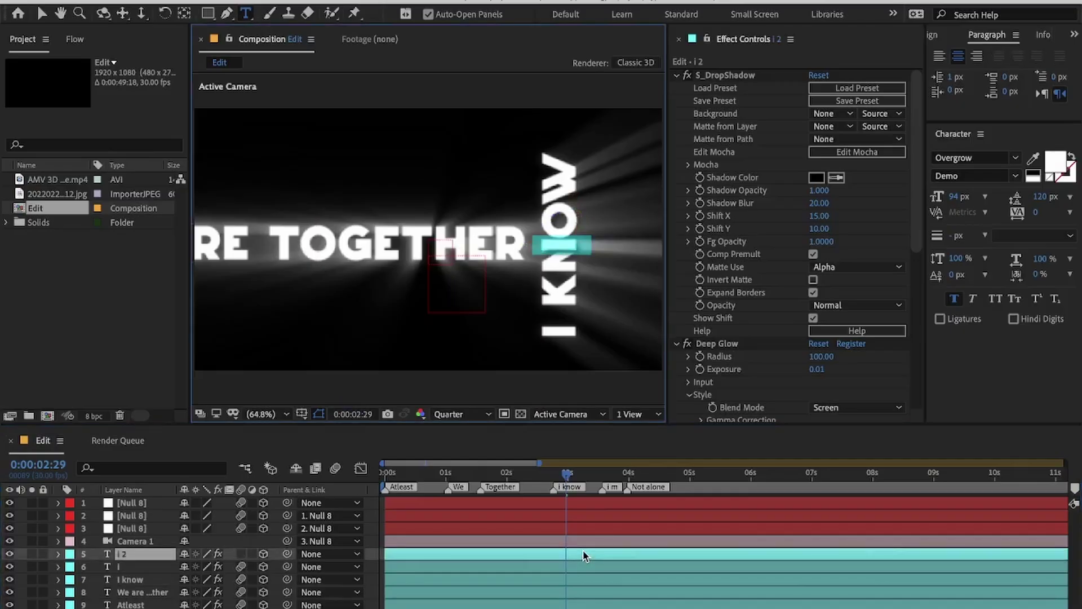
pyautogui.write('am')
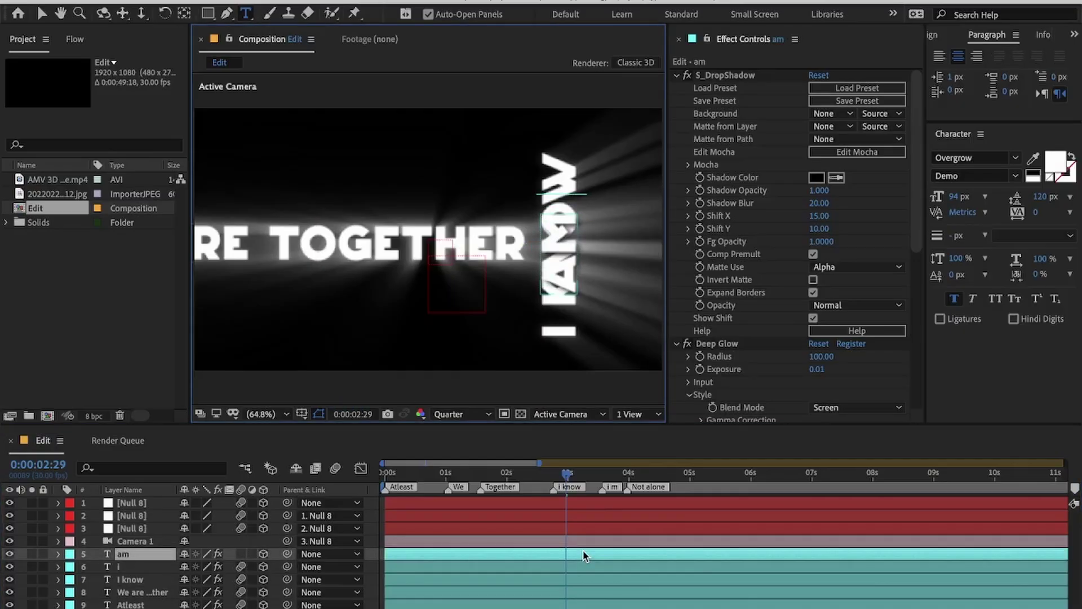
# Step: Duplicate the "am" layer and replace the copy's text with "Not"
pyautogui.click(583, 550)
pyautogui.hotkey('ctrl', 'd')
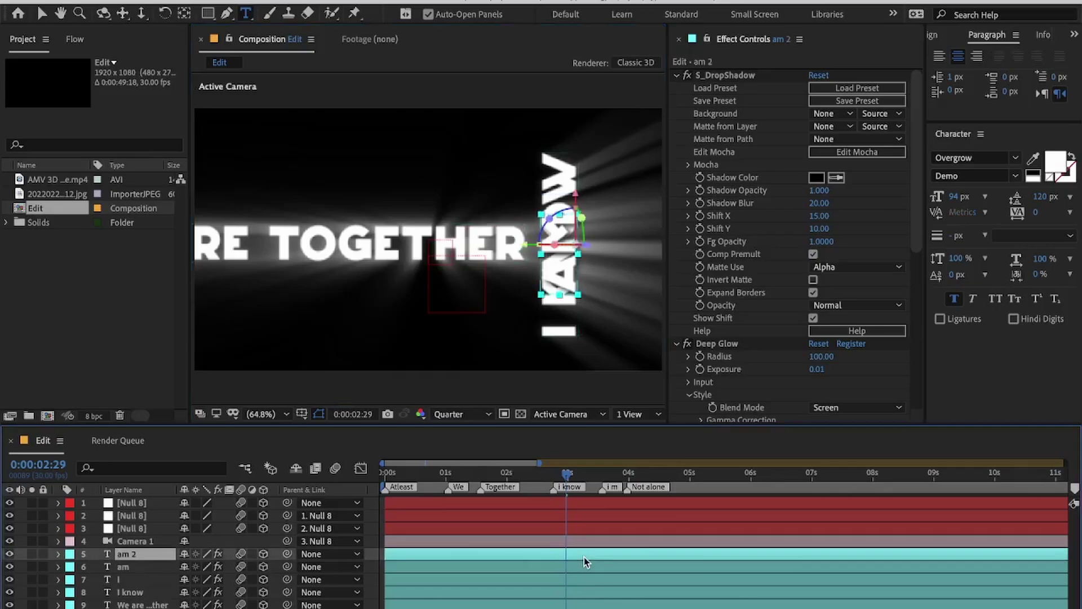
pyautogui.hotkey('ctrl', 'shift', 'a')
pyautogui.doubleClick(610, 557)
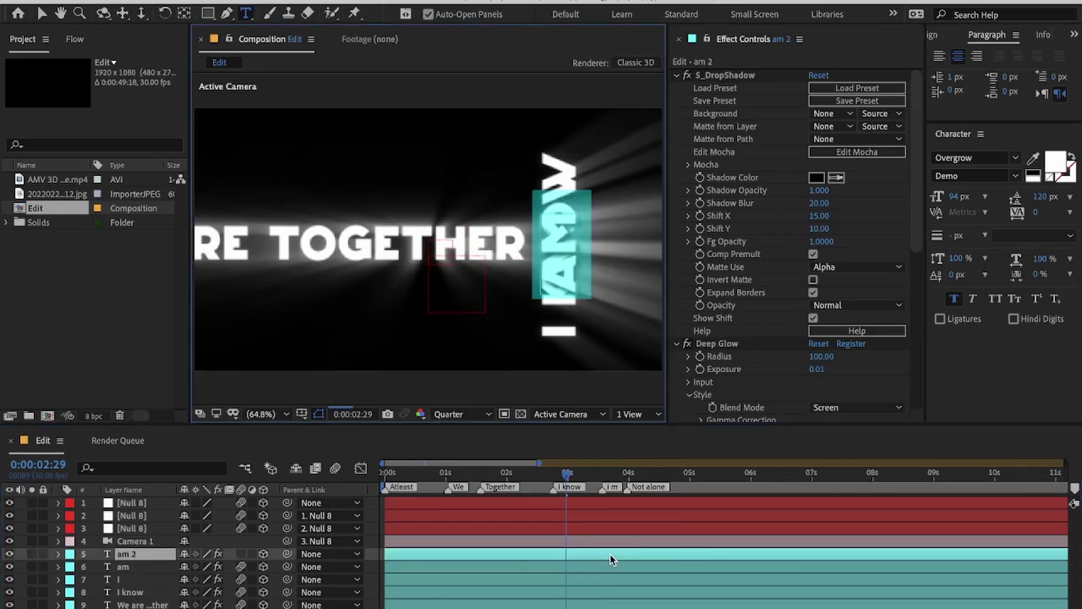
pyautogui.write('Not')
pyautogui.click(637, 606)
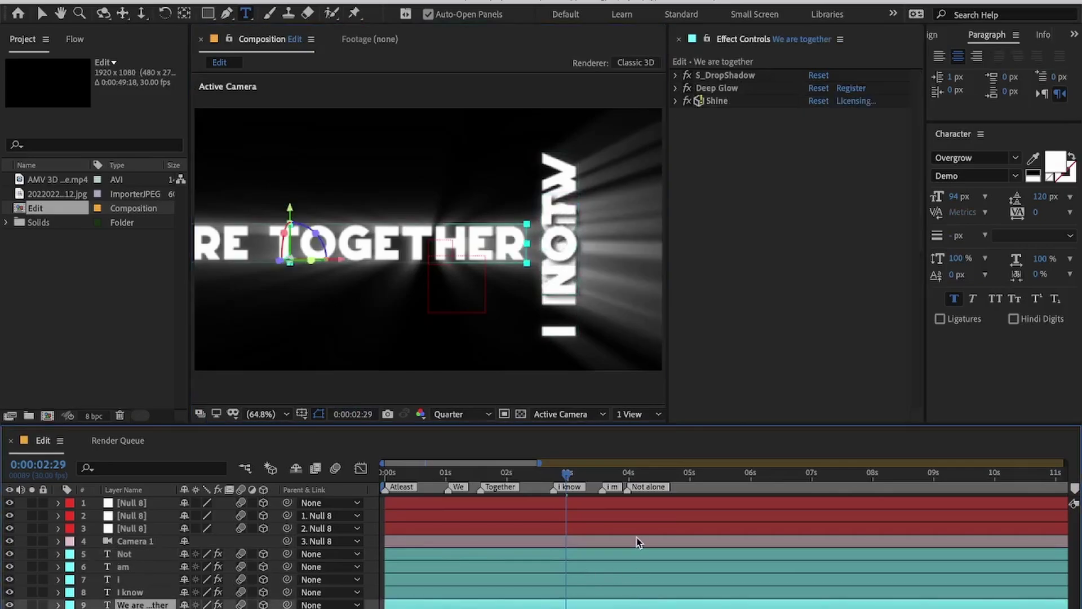
# Step: Duplicate the "Not" layer and replace the copy's text with "Alone"
pyautogui.click(638, 555)
pyautogui.hotkey('ctrl', 'd')
pyautogui.doubleClick(638, 555)
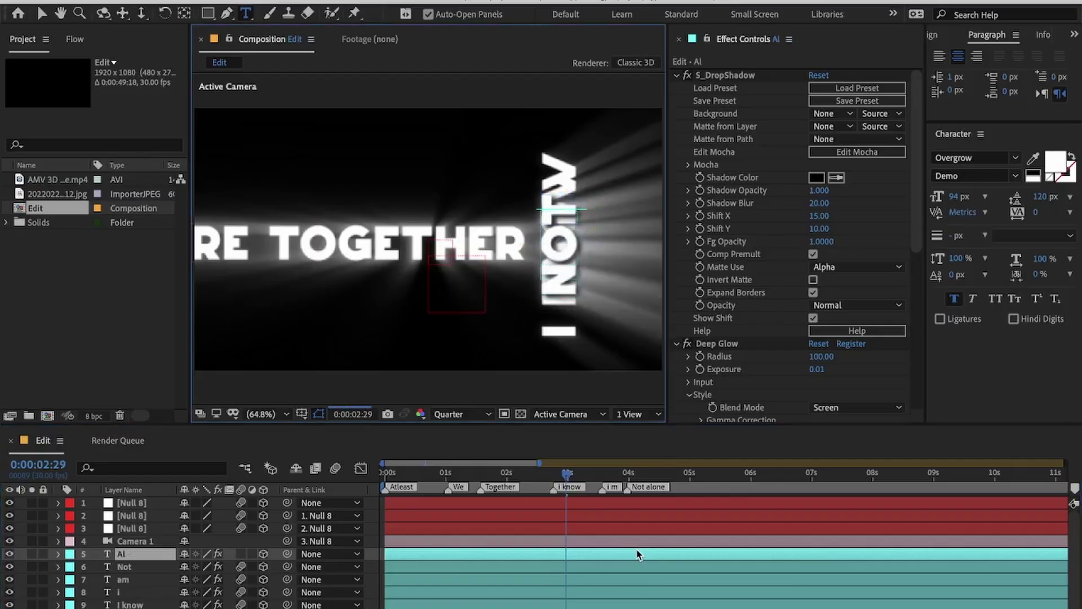
pyautogui.write('Alone')
pyautogui.click(585, 604)
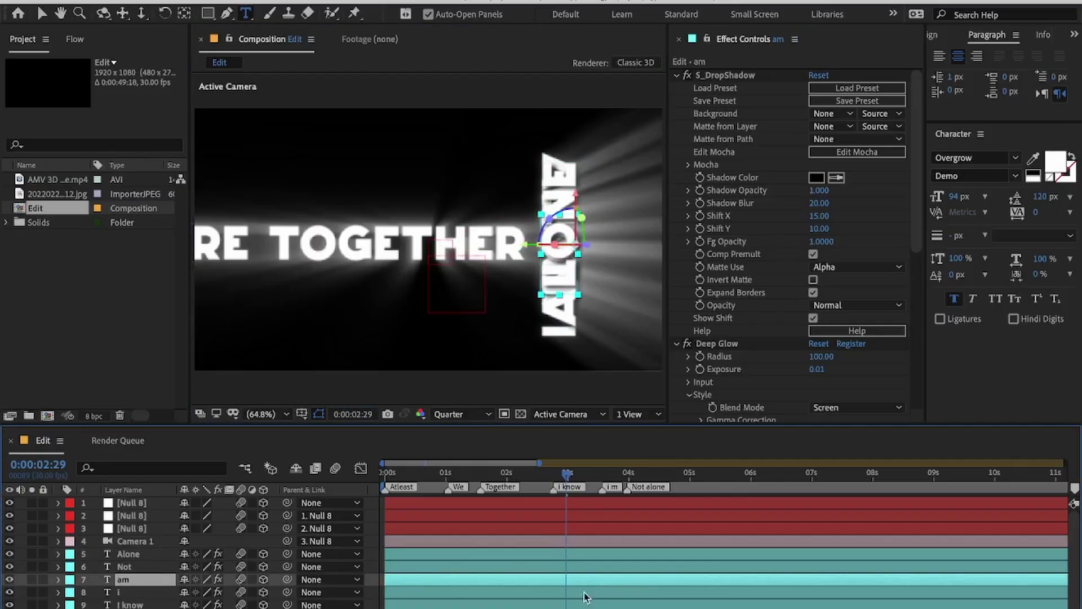
# Step: Move the standalone "I" text along the line to just beyond the vertical "I know"
pyautogui.click(473, 592)
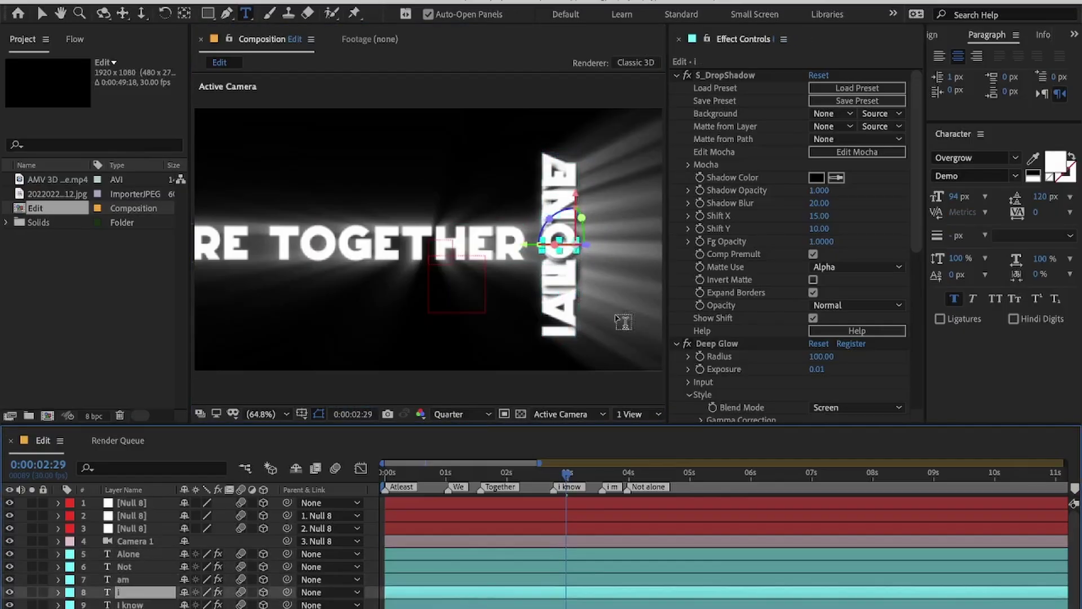
pyautogui.press('v')
pyautogui.moveTo(525, 246); pyautogui.dragTo(560, 254)
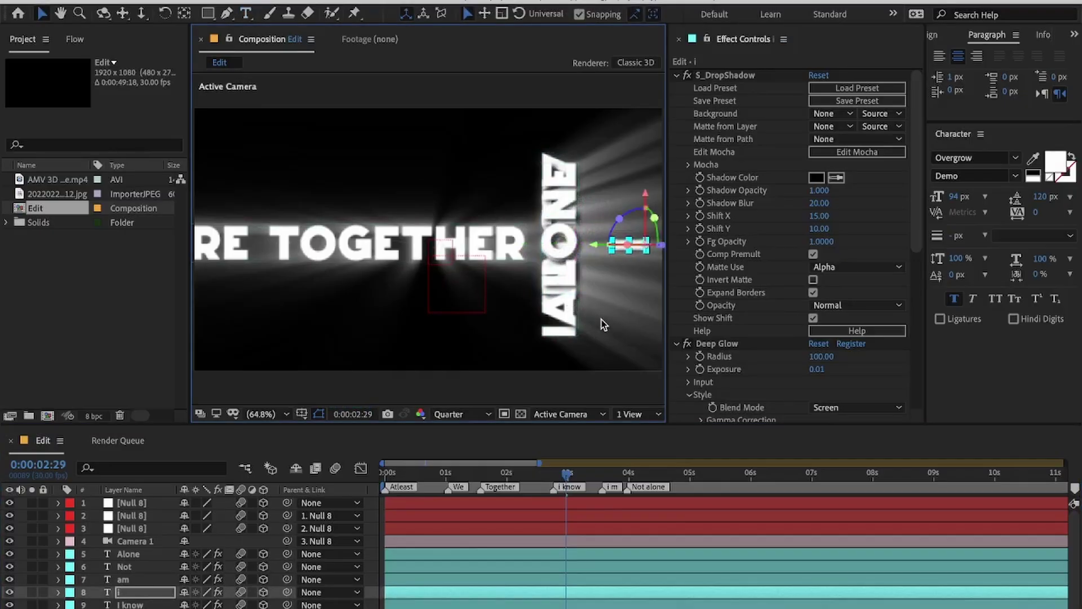
# Step: Move the "am" text just beyond the standalone "I" and the "Not" text just beyond "am", keeping them on the same line
pyautogui.moveTo(608, 326); pyautogui.dragTo(528, 324)
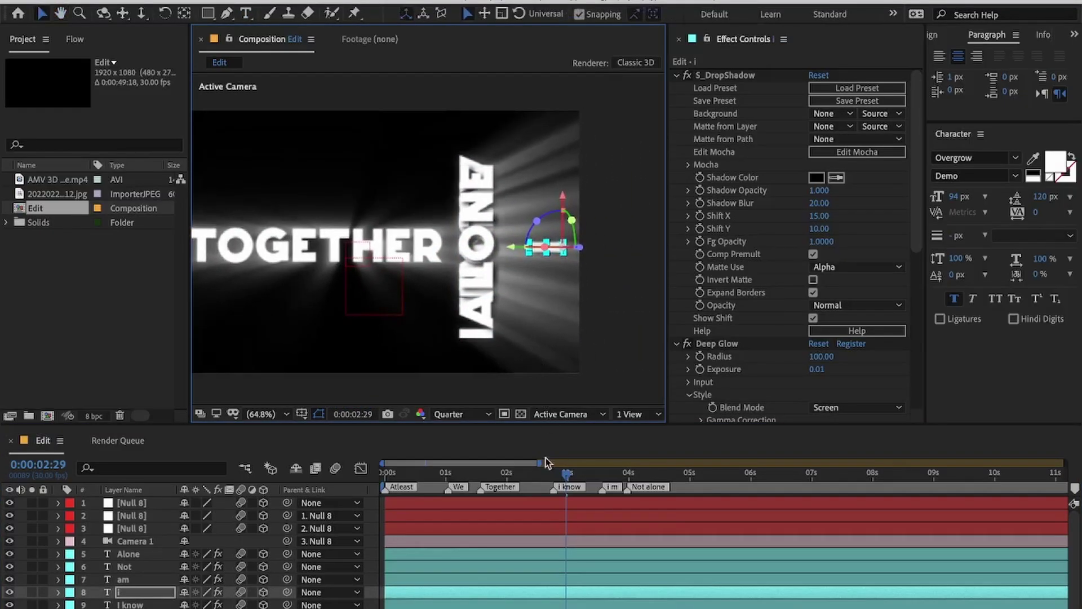
pyautogui.click(493, 580)
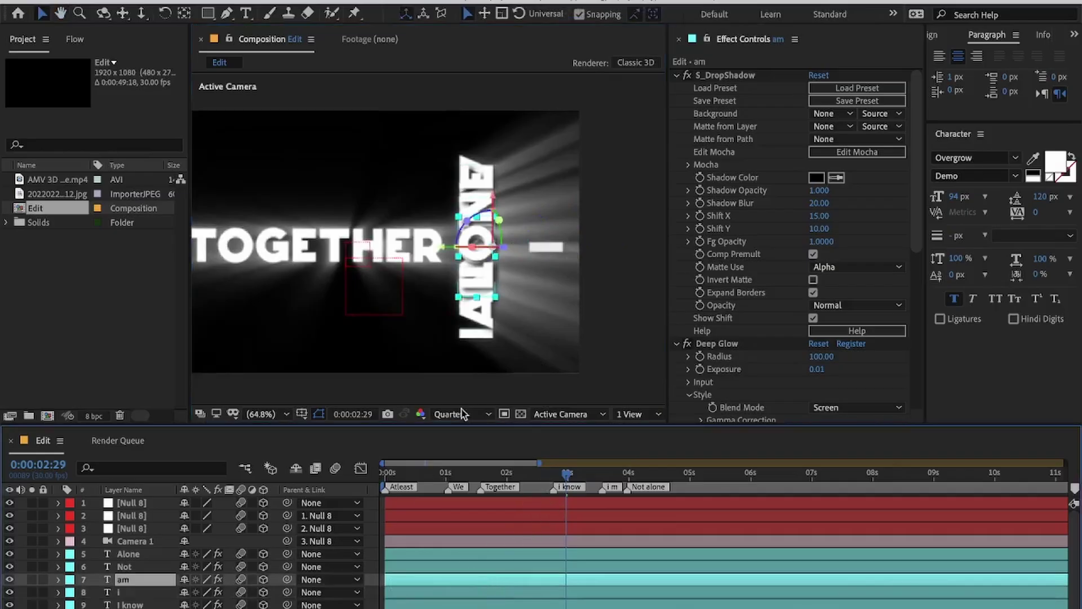
pyautogui.moveTo(445, 246); pyautogui.dragTo(507, 252)
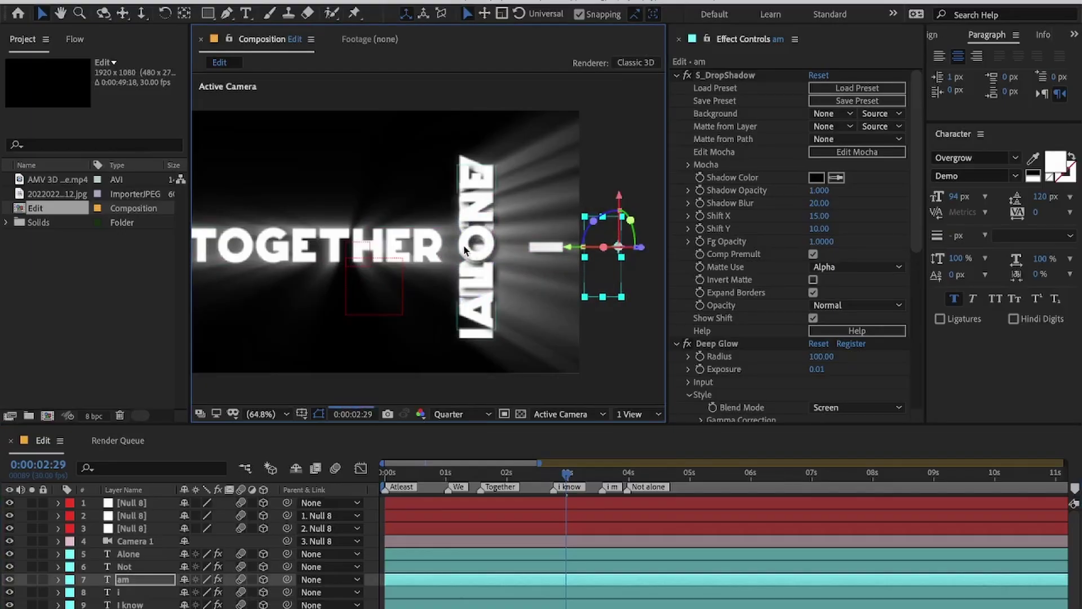
pyautogui.click(478, 243)
pyautogui.click(417, 564)
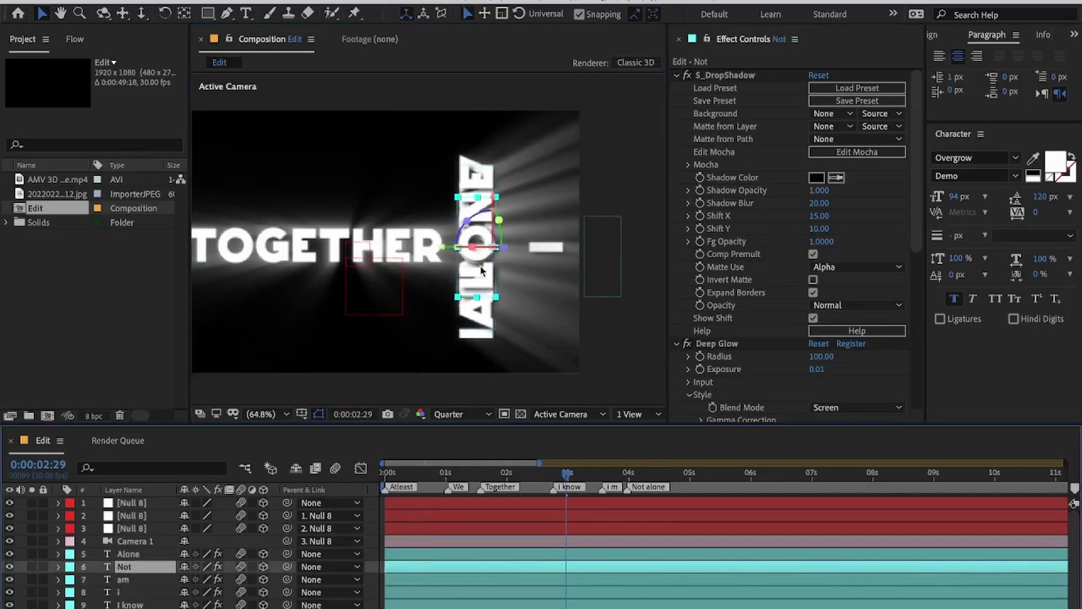
pyautogui.moveTo(440, 250); pyautogui.dragTo(544, 265)
# Step: Move the "Alone" text just beyond "Not" and nudge the "am" text slightly upward
pyautogui.moveTo(590, 314); pyautogui.dragTo(452, 319)
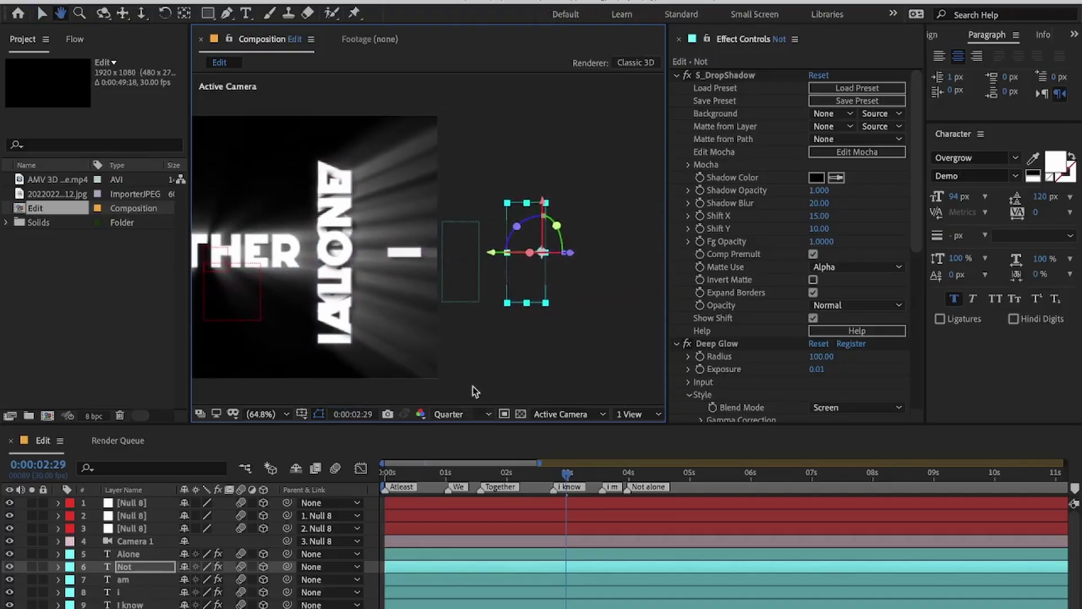
pyautogui.click(447, 555)
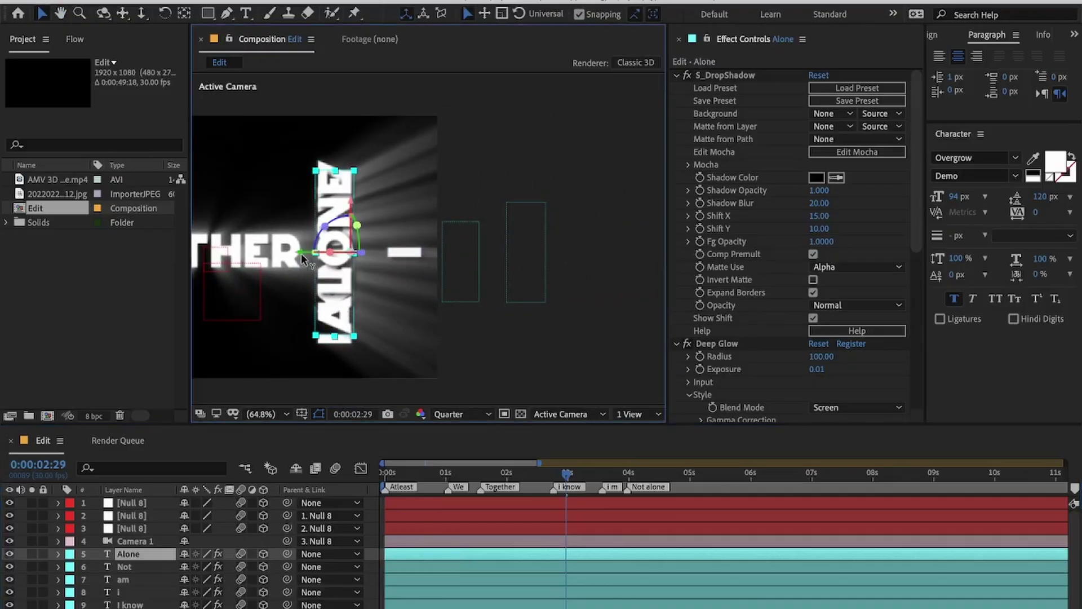
pyautogui.moveTo(301, 252); pyautogui.dragTo(432, 279)
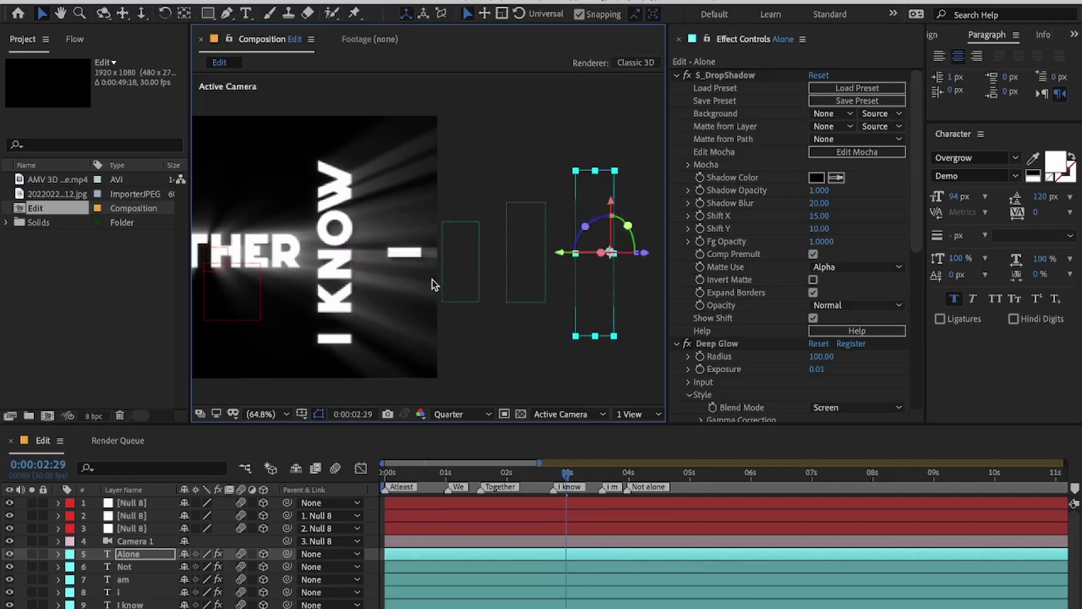
pyautogui.click(460, 295)
pyautogui.moveTo(475, 204); pyautogui.dragTo(475, 199)
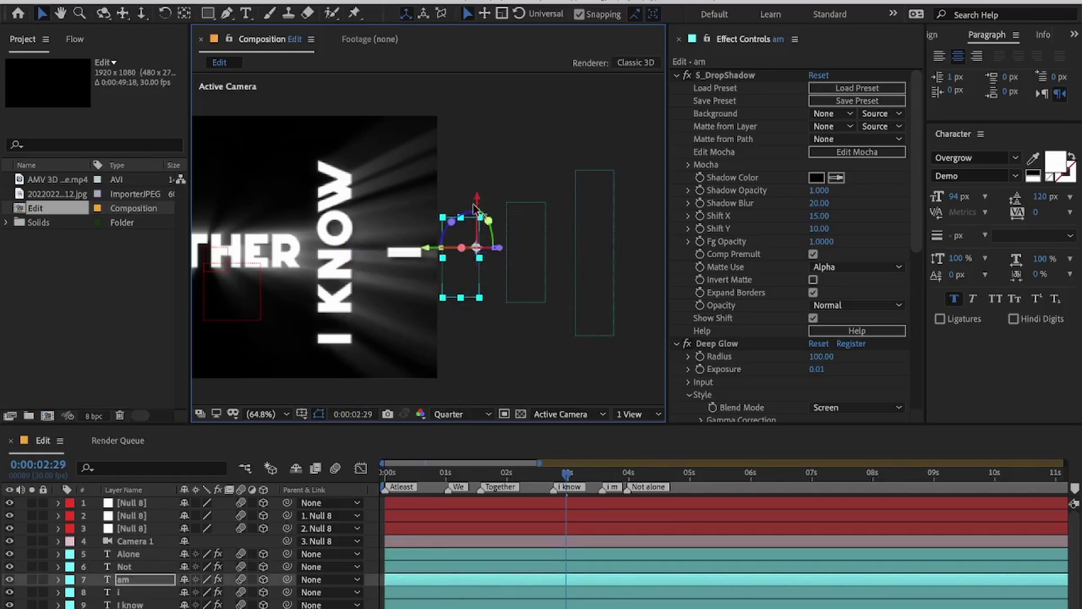
# Step: At 0:00:02:01, start keyframing the topmost null's Position and Z Rotation and show only its keyframed properties
pyautogui.click(530, 501)
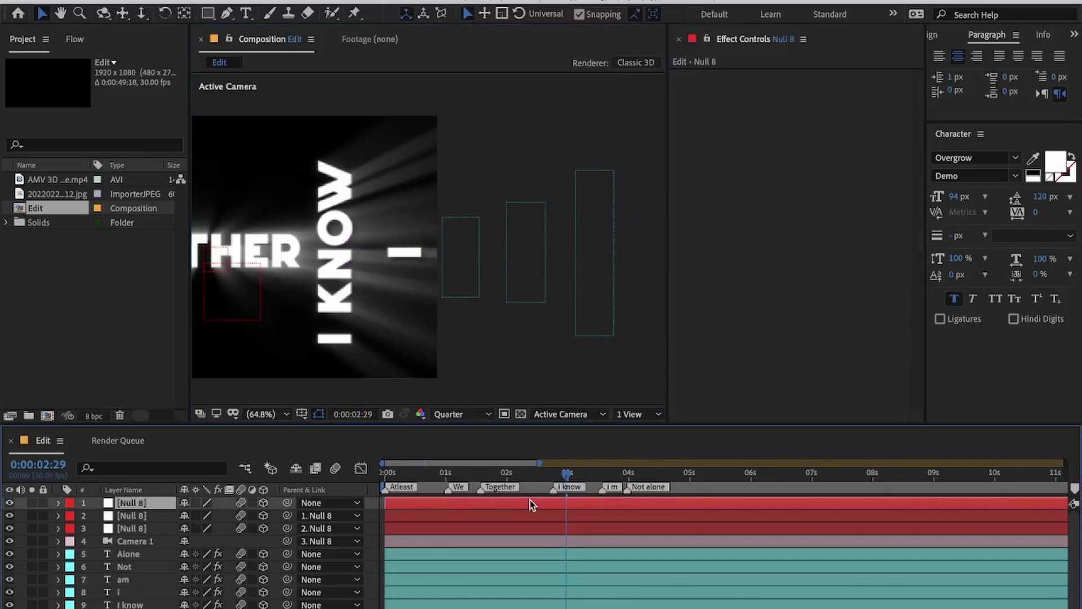
pyautogui.click(447, 513)
pyautogui.press('u')
pyautogui.click(474, 507)
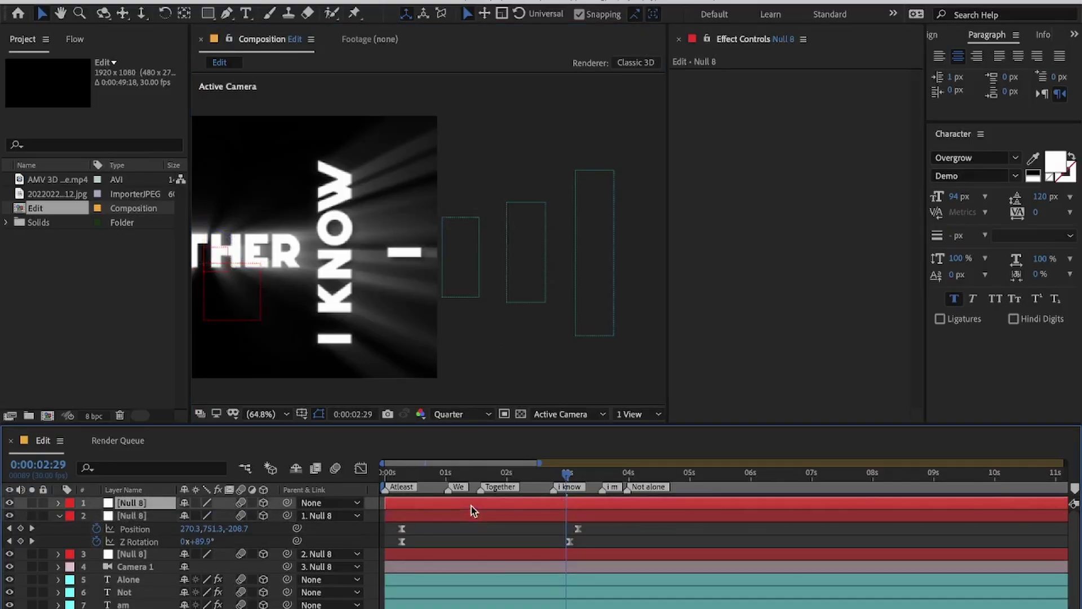
pyautogui.click(509, 475)
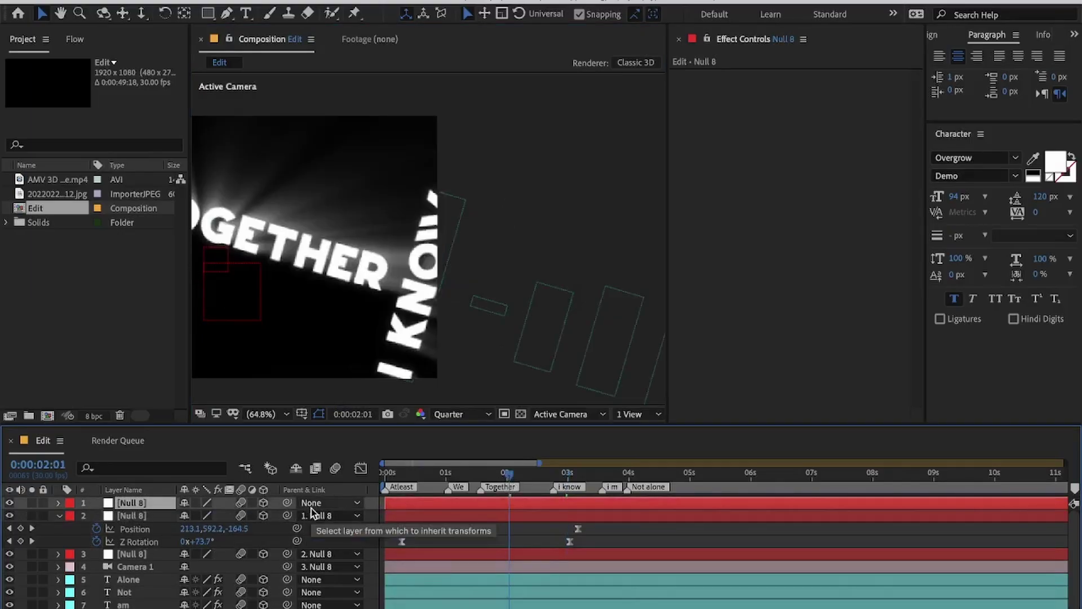
pyautogui.press('p')
pyautogui.hotkey('shift', 'r')
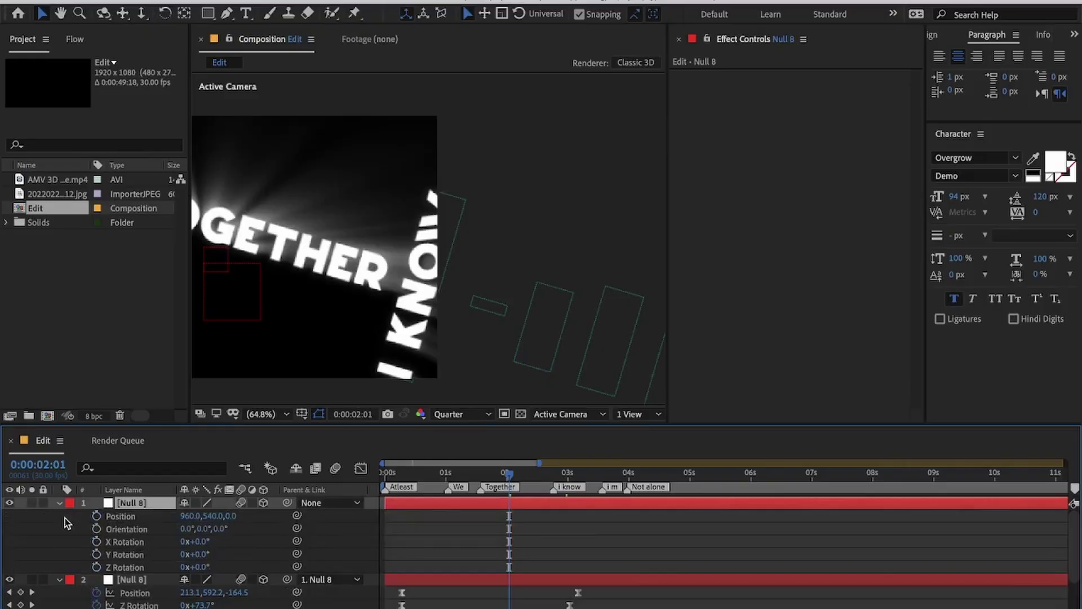
pyautogui.click(97, 516)
pyautogui.click(96, 567)
pyautogui.press('u')
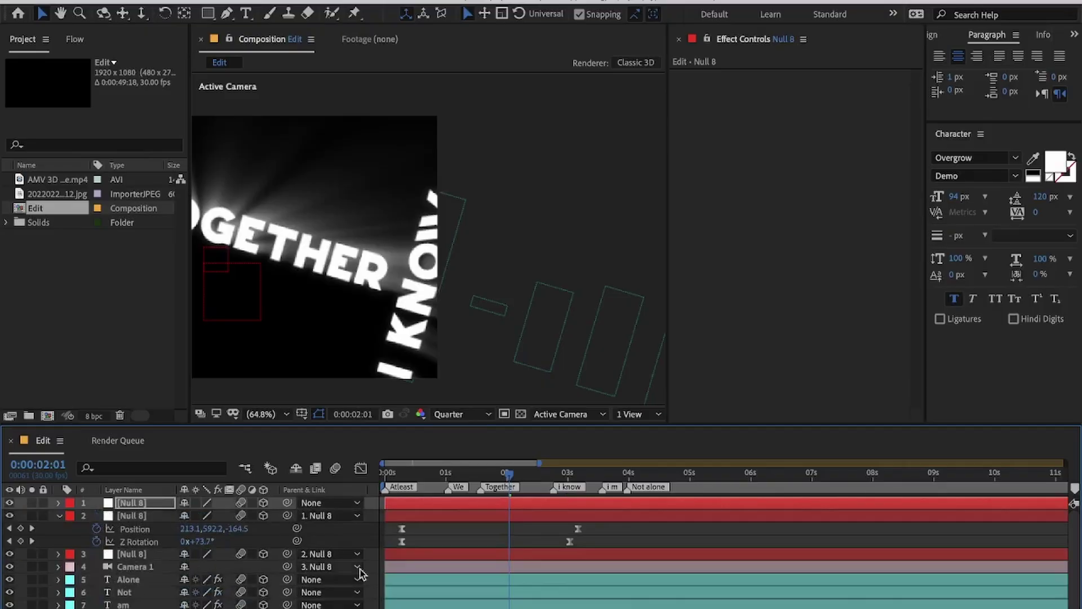
pyautogui.press('u')
# Step: At 0:00:04:15, set the topmost null's Z Rotation to -90°
pyautogui.moveTo(567, 484); pyautogui.dragTo(660, 503)
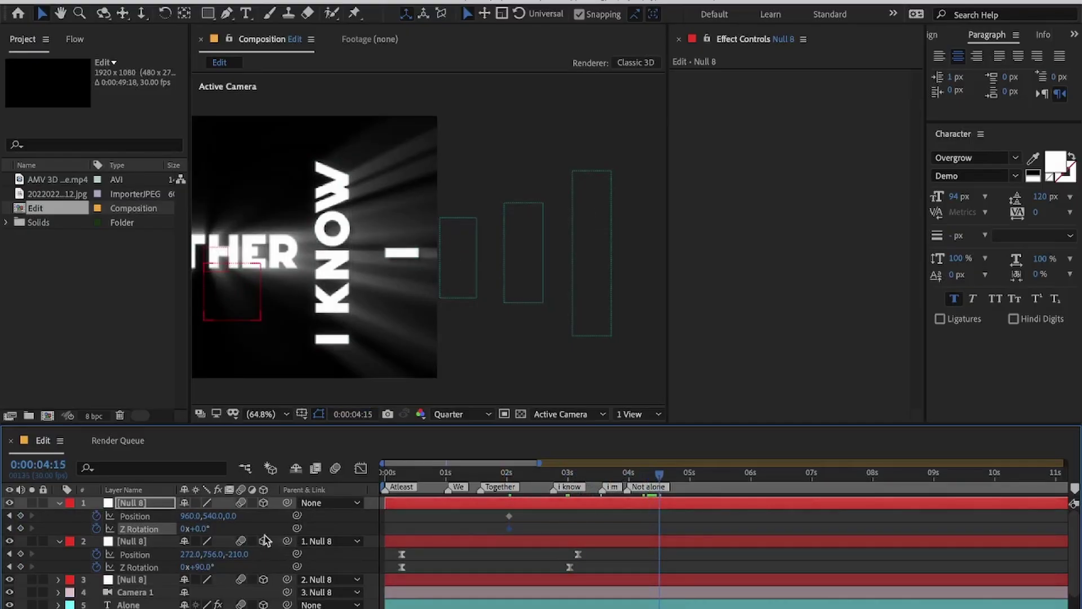
pyautogui.moveTo(207, 532)
pyautogui.mouseDown()
pyautogui.moveTo(218, 529)
pyautogui.moveTo(204, 529)
pyautogui.mouseUp()
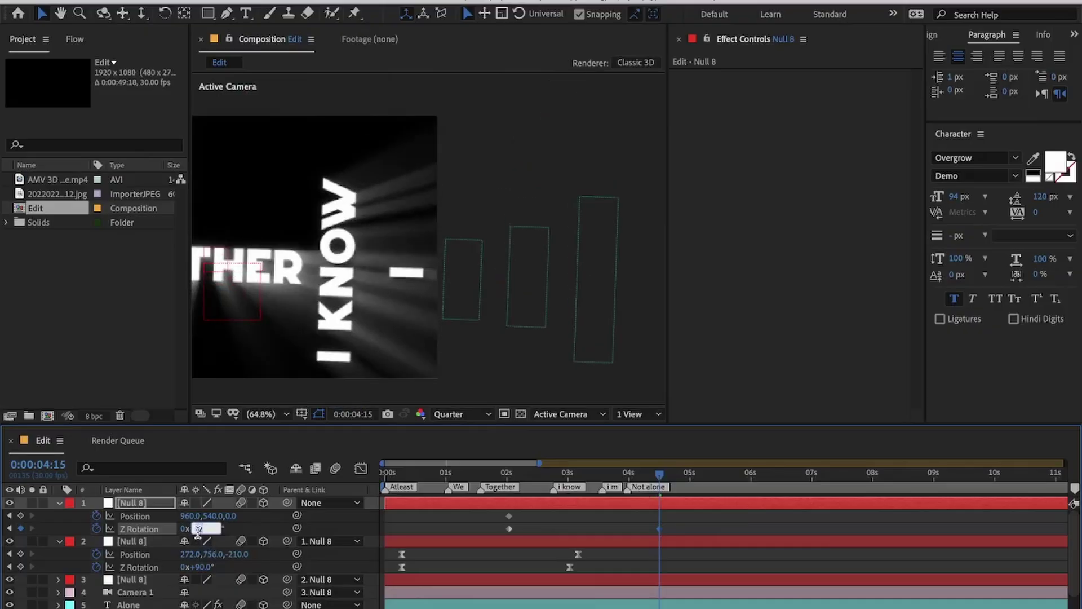
pyautogui.write('0')
pyautogui.press('Return')
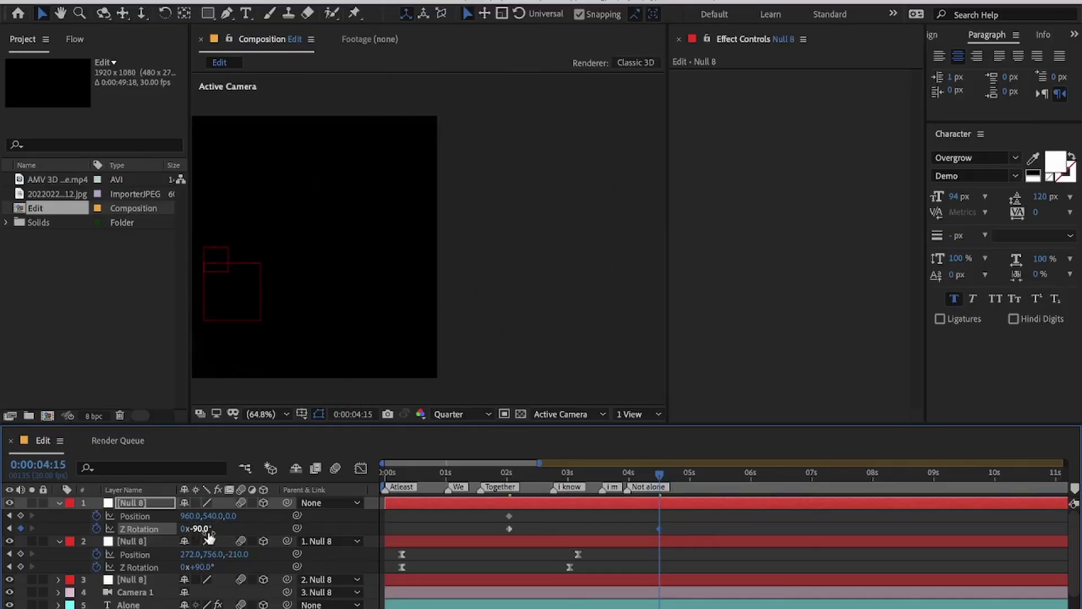
# Step: At 0:00:04:15, set the topmost null's Position to about 462, 2310, 114 to frame "am Not Alone"
pyautogui.scroll(-6, 261, 338)
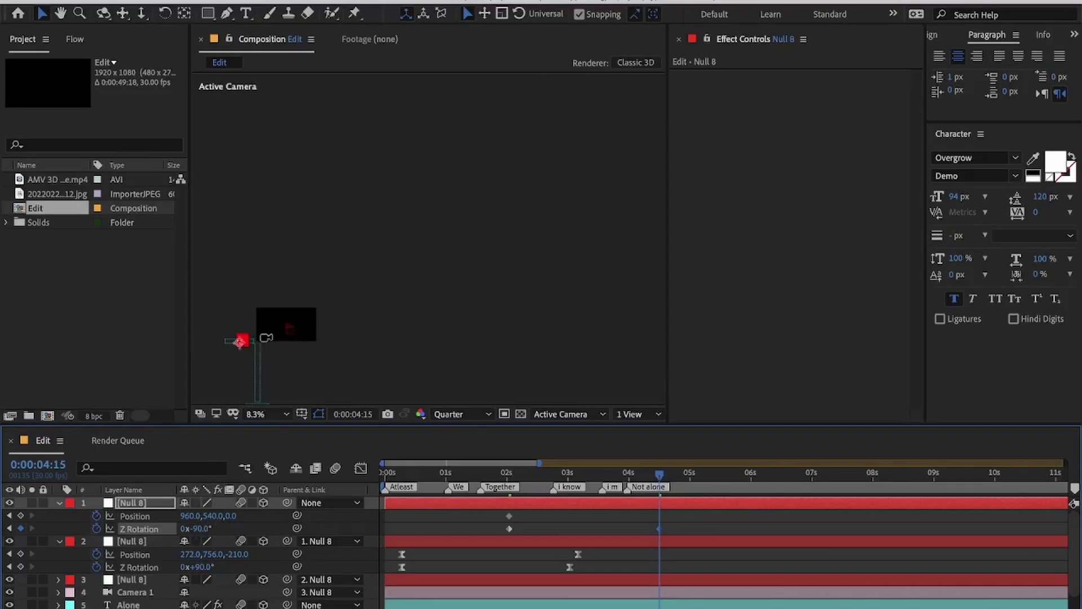
pyautogui.moveTo(188, 516); pyautogui.dragTo(316, 519)
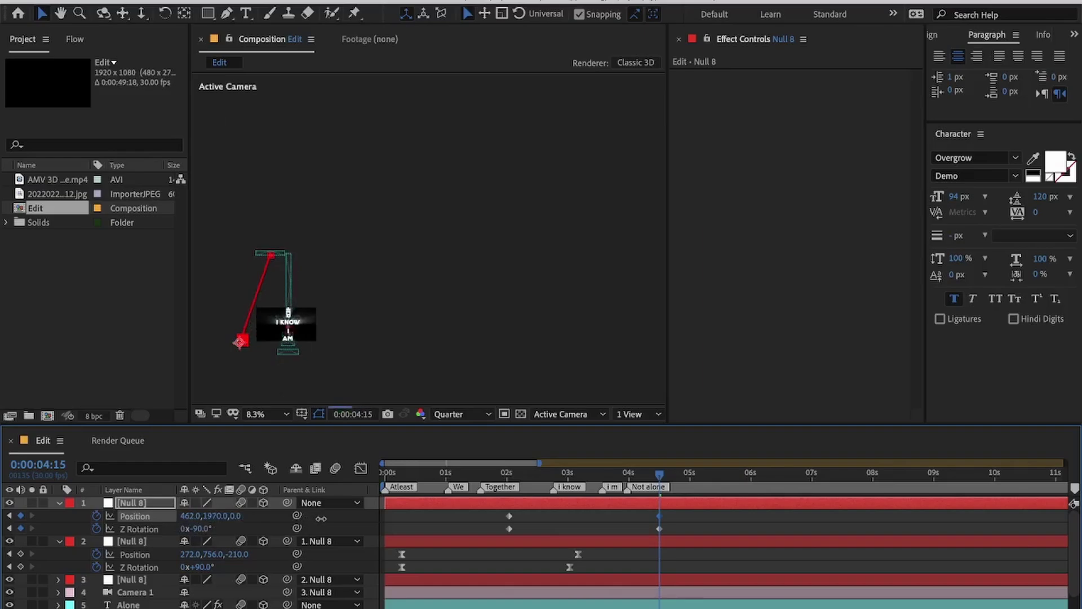
pyautogui.hotkey('shift', '/')
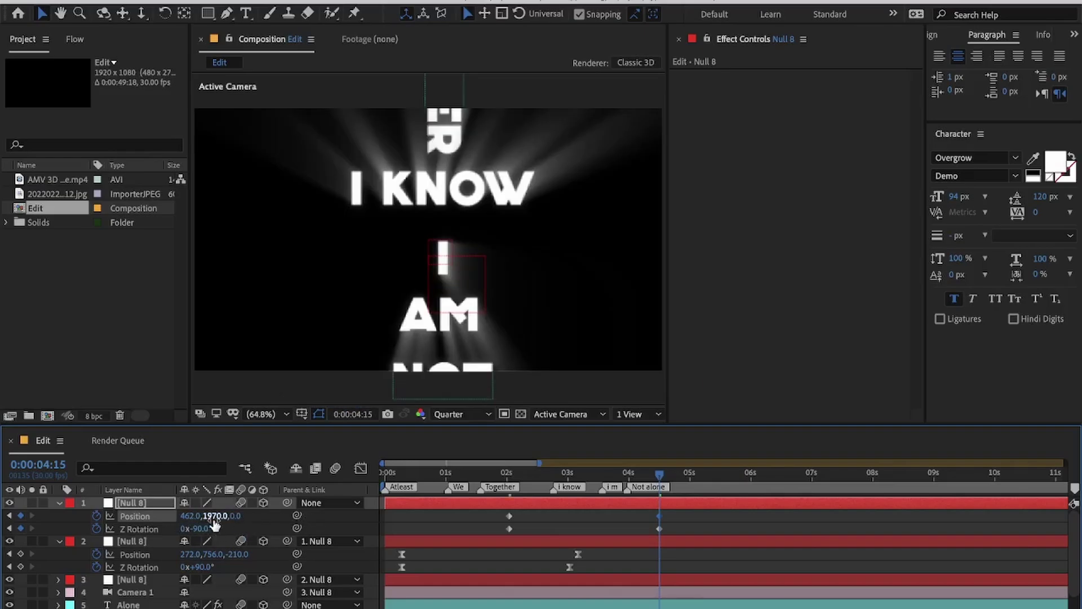
pyautogui.moveTo(220, 517); pyautogui.dragTo(239, 517)
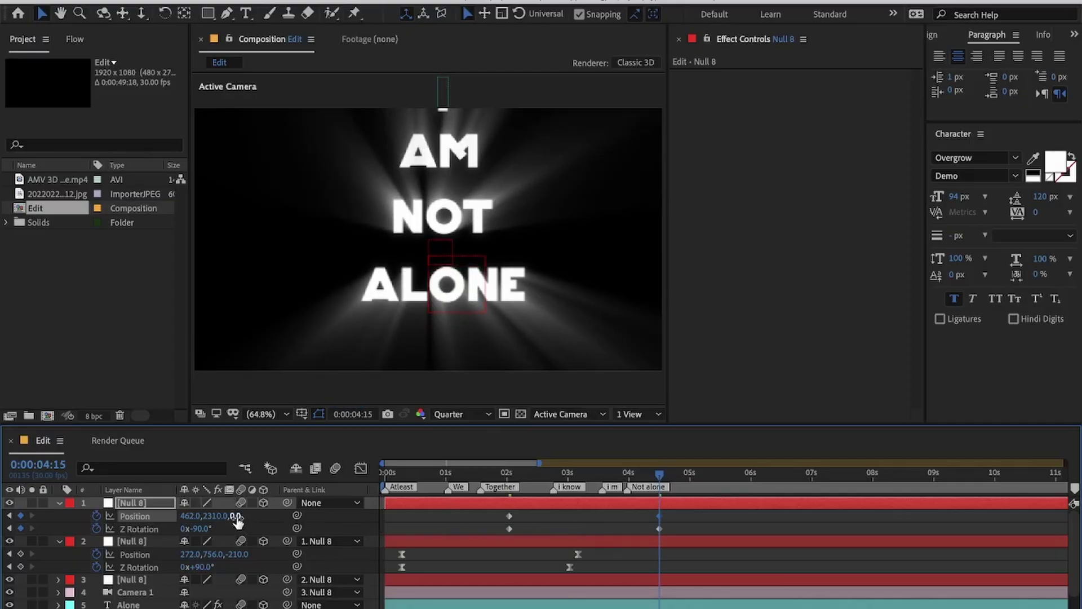
pyautogui.moveTo(235, 519); pyautogui.dragTo(243, 517)
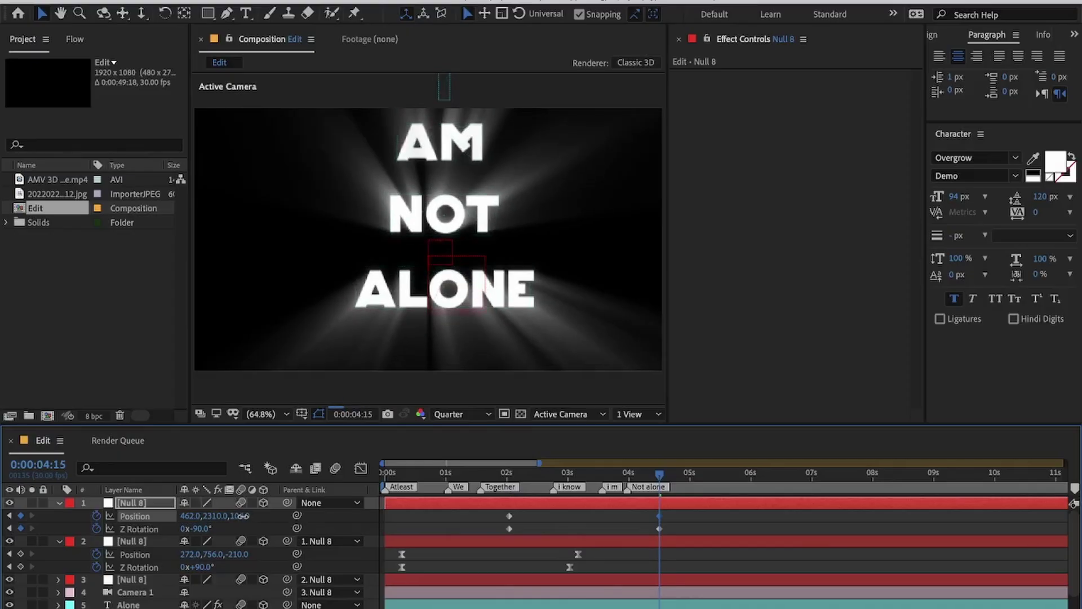
# Step: Preview the camera move from 0:00:02:01 and refine the null's Position at 0:00:04:15 to 462, 2354, 80
pyautogui.click(508, 475)
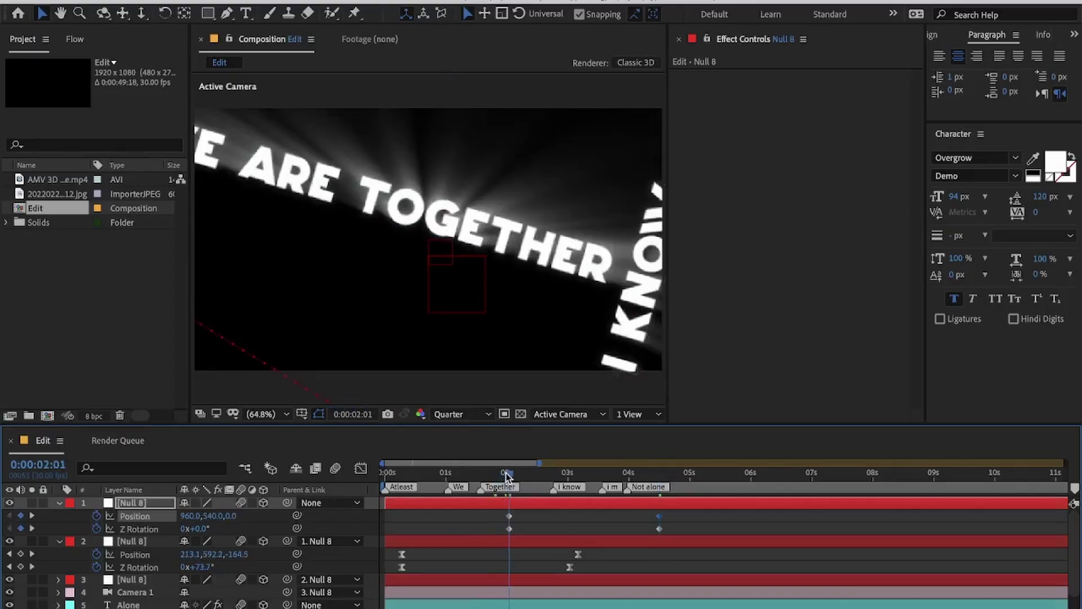
pyautogui.moveTo(507, 475); pyautogui.dragTo(648, 490)
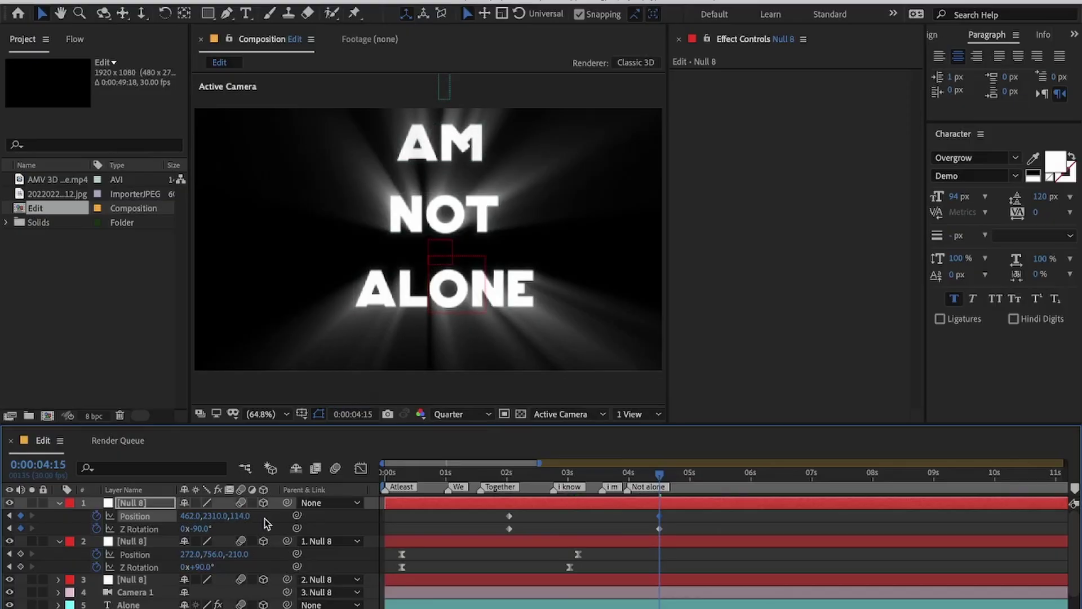
pyautogui.moveTo(217, 516); pyautogui.dragTo(230, 515)
pyautogui.moveTo(252, 515); pyautogui.dragTo(251, 516)
# Step: Apply Easy Ease to all Position and Z Rotation keyframes of the topmost null
pyautogui.click(523, 530)
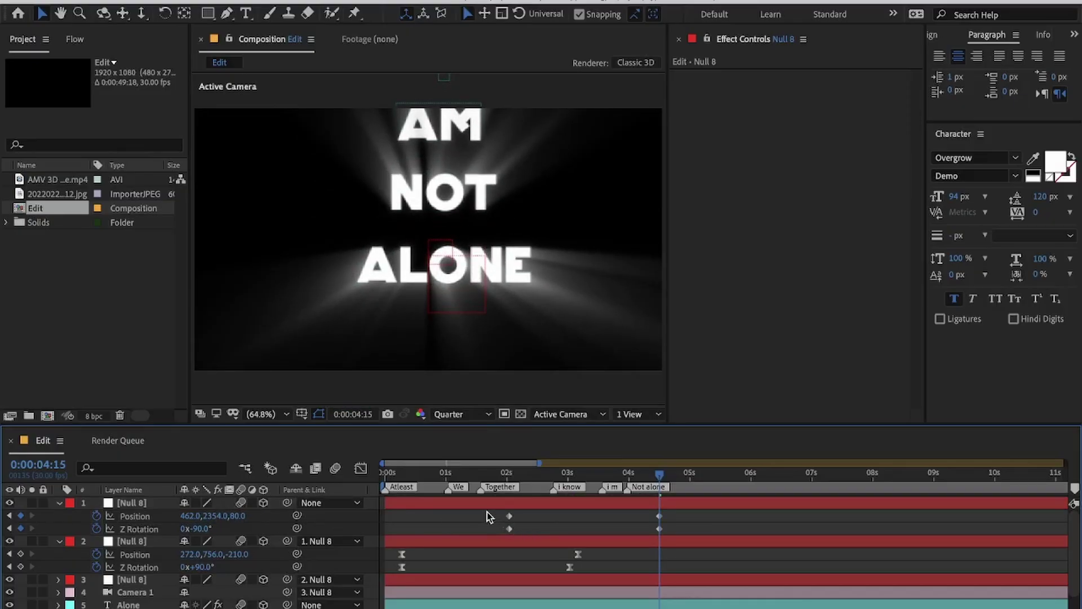
pyautogui.moveTo(487, 513); pyautogui.dragTo(731, 547)
pyautogui.click(593, 514)
# Step: In the speed graph, move the topmost null's last Position keyframe slightly past 0:00:04:15 and its first back to the Together marker
pyautogui.click(146, 528)
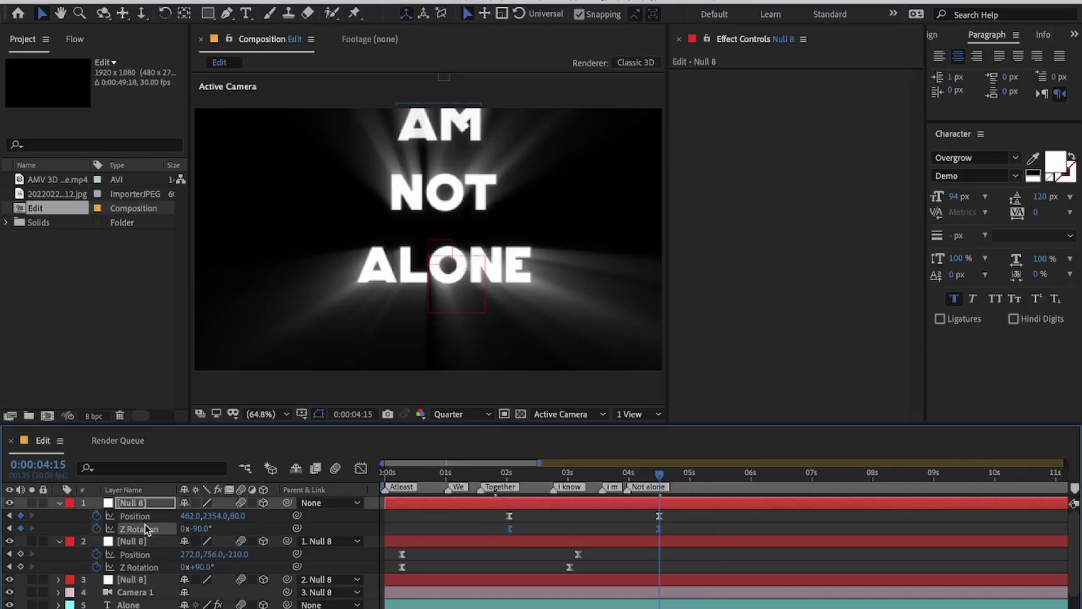
pyautogui.click(362, 471)
pyautogui.moveTo(659, 602); pyautogui.dragTo(678, 602)
pyautogui.moveTo(509, 602); pyautogui.dragTo(481, 601)
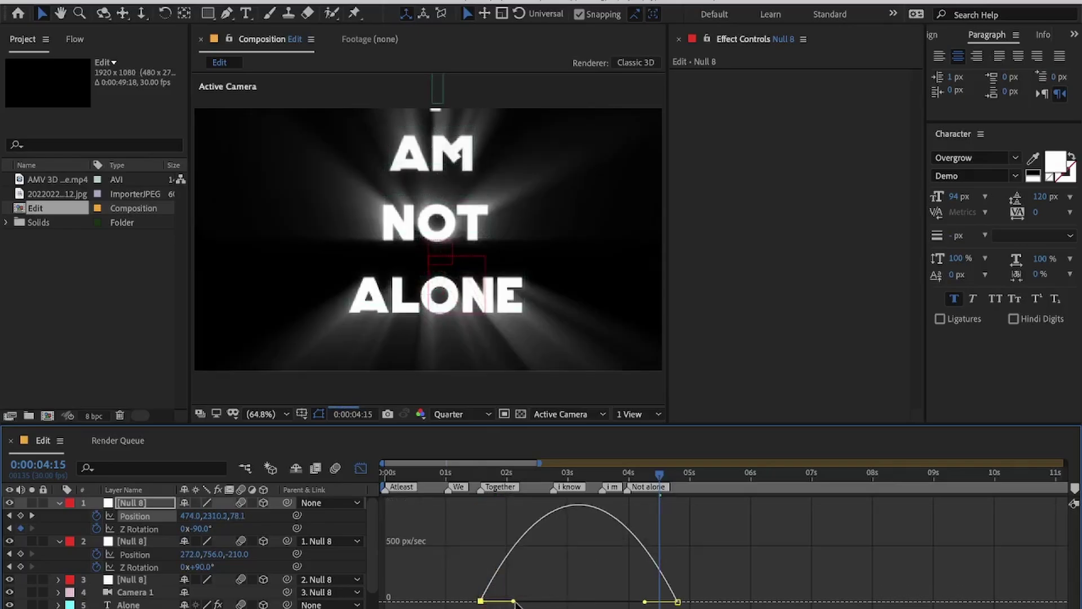
# Step: Lengthen the incoming ease of the topmost null's last Position keyframe and slightly extend the first keyframe's outgoing ease in the speed graph
pyautogui.moveTo(644, 602); pyautogui.dragTo(625, 602)
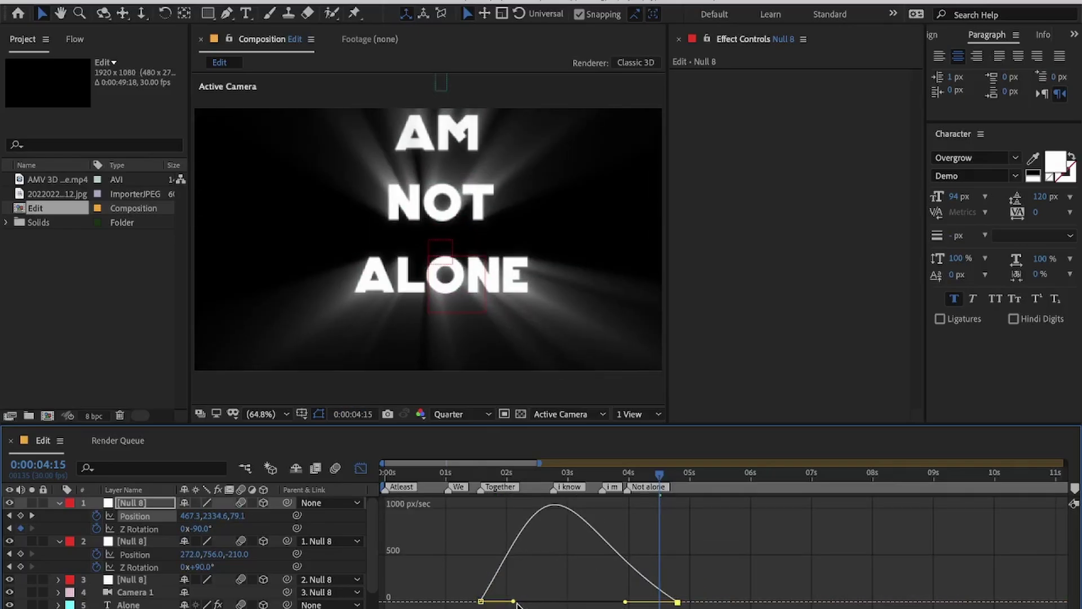
pyautogui.moveTo(513, 601); pyautogui.dragTo(518, 602)
# Step: In the speed graph, sharpen the topmost null's Z Rotation easing and move its first keyframe to the Together marker and its last past 0:00:04:15
pyautogui.click(146, 531)
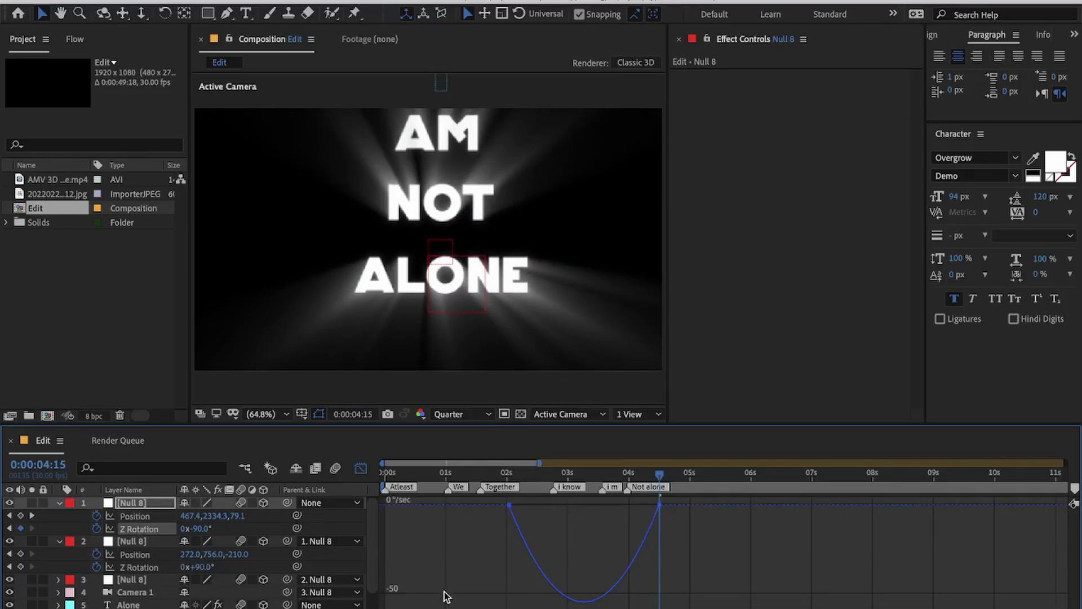
pyautogui.moveTo(521, 503); pyautogui.dragTo(549, 506)
pyautogui.moveTo(635, 506); pyautogui.dragTo(590, 506)
pyautogui.moveTo(511, 505); pyautogui.dragTo(493, 505)
pyautogui.moveTo(582, 508)
pyautogui.mouseDown()
pyautogui.moveTo(593, 506)
pyautogui.moveTo(540, 505)
pyautogui.moveTo(588, 505)
pyautogui.mouseUp()
pyautogui.click(554, 471)
pyautogui.moveTo(493, 505); pyautogui.dragTo(482, 505)
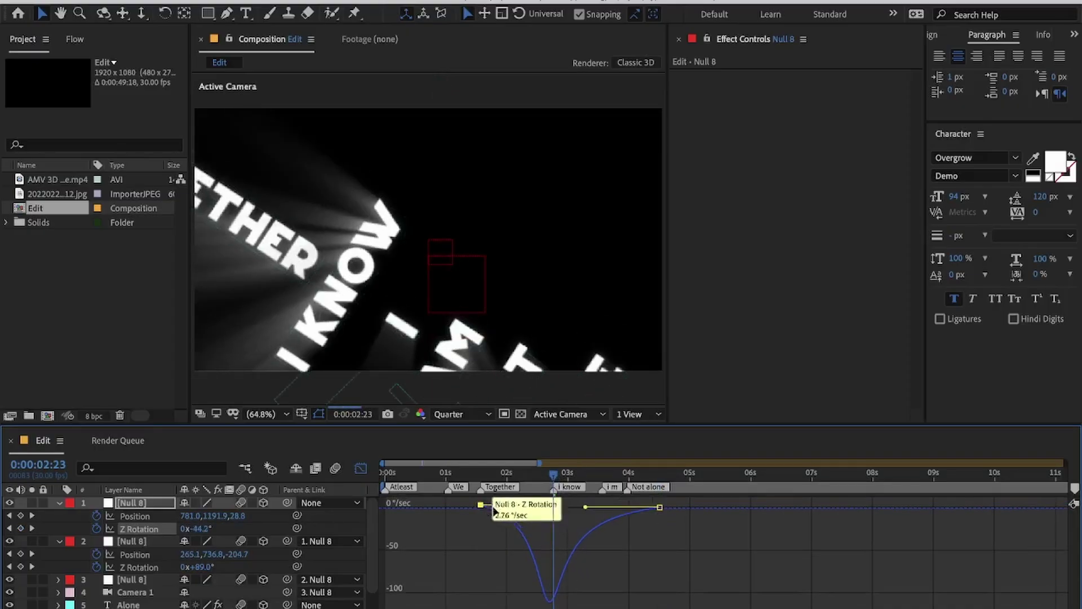
pyautogui.moveTo(659, 508); pyautogui.dragTo(676, 509)
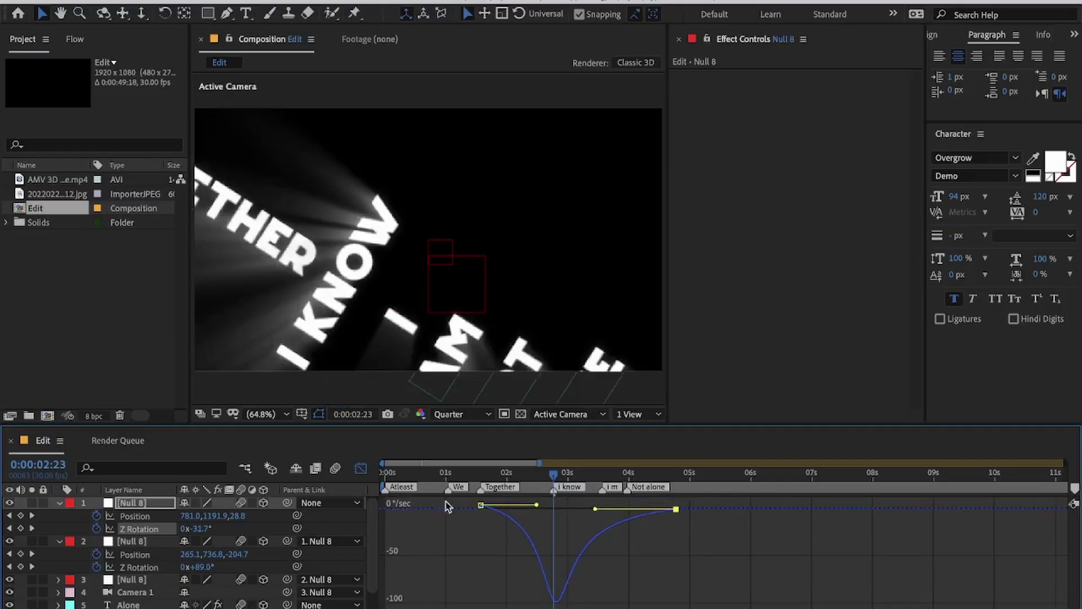
pyautogui.click(362, 471)
# Step: Shift the text layers I know, i, am, Not and Alone together to start just before 0:00:02:00
pyautogui.scroll(-3, 519, 516)
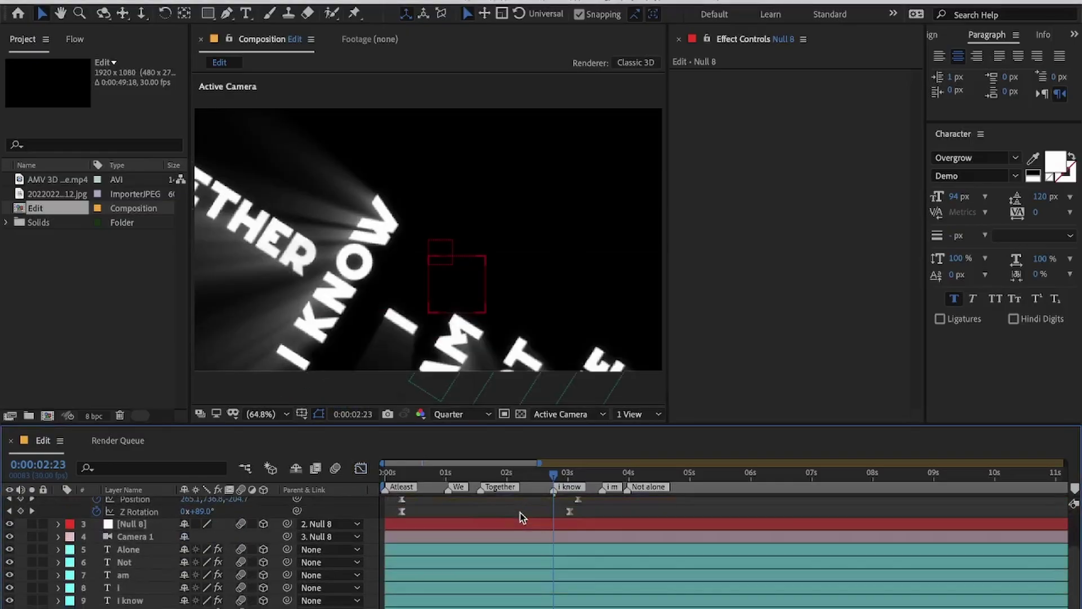
pyautogui.moveTo(478, 475); pyautogui.dragTo(509, 475)
pyautogui.click(489, 599)
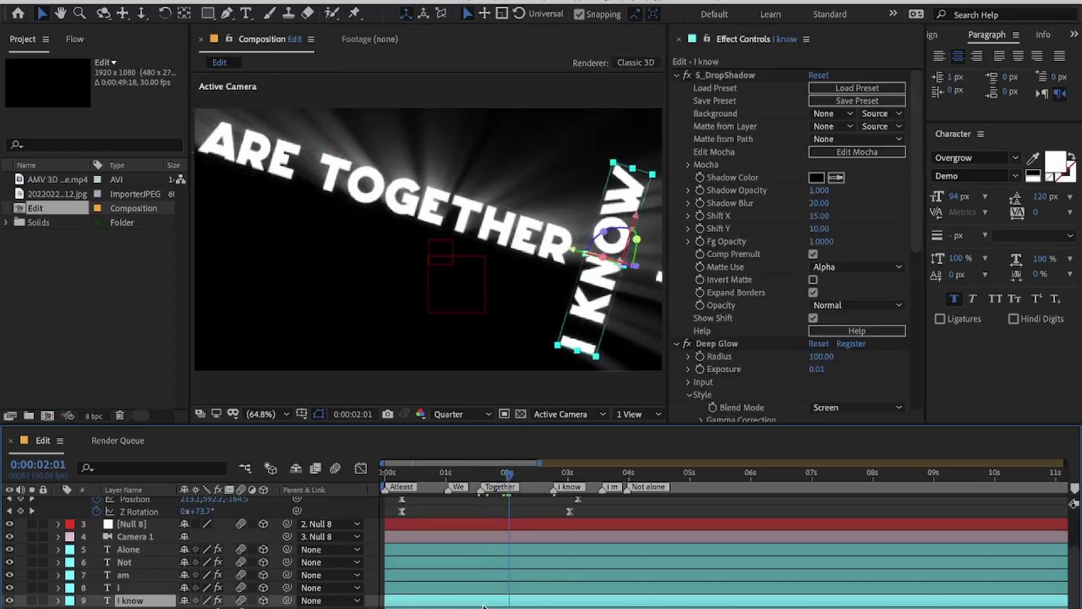
pyautogui.keyDown('shift'); pyautogui.click(481, 555); pyautogui.keyUp('shift')
pyautogui.moveTo(509, 559); pyautogui.dragTo(582, 558)
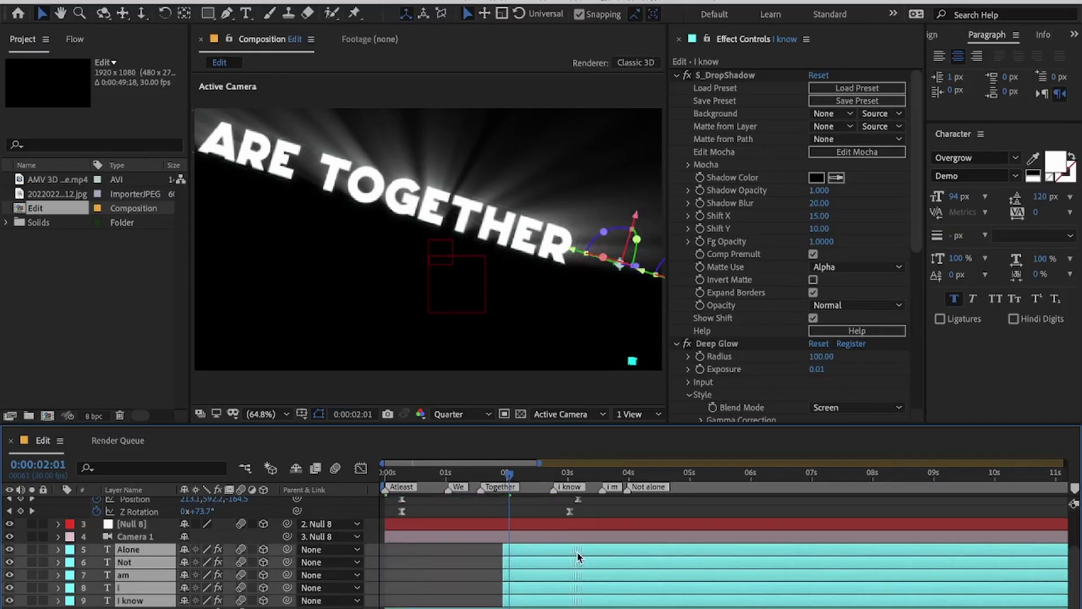
# Step: Stagger the starts of i, am, Not and Alone between about 0:00:02:10 and 0:00:02:20, and preview from 0:00:02:15
pyautogui.click(485, 561)
pyautogui.moveTo(519, 481); pyautogui.dragTo(537, 480)
pyautogui.moveTo(528, 591); pyautogui.dragTo(623, 549)
pyautogui.click(548, 581)
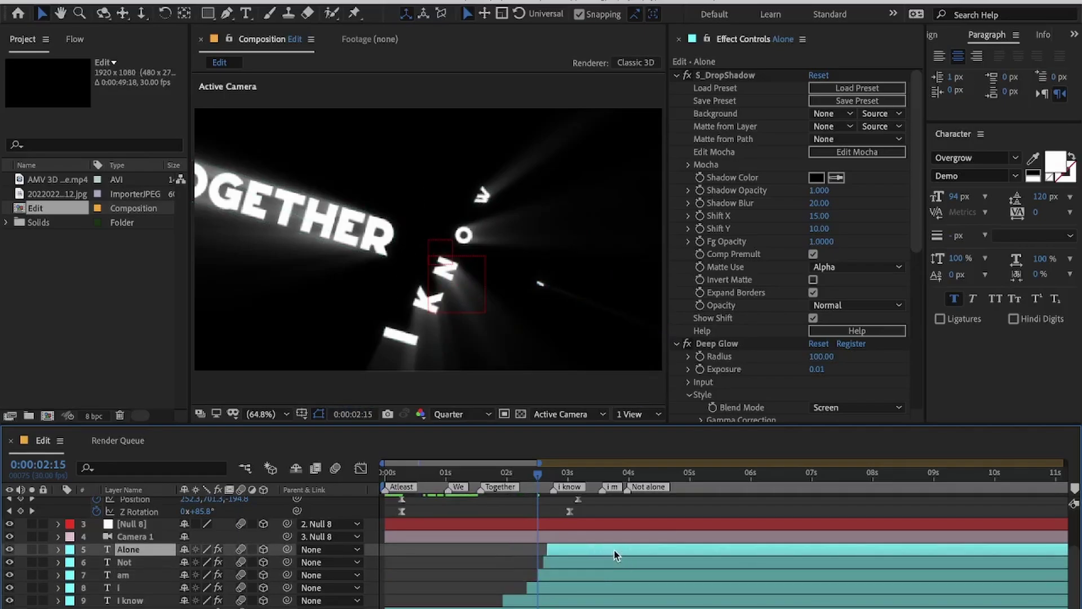
pyautogui.press('space')
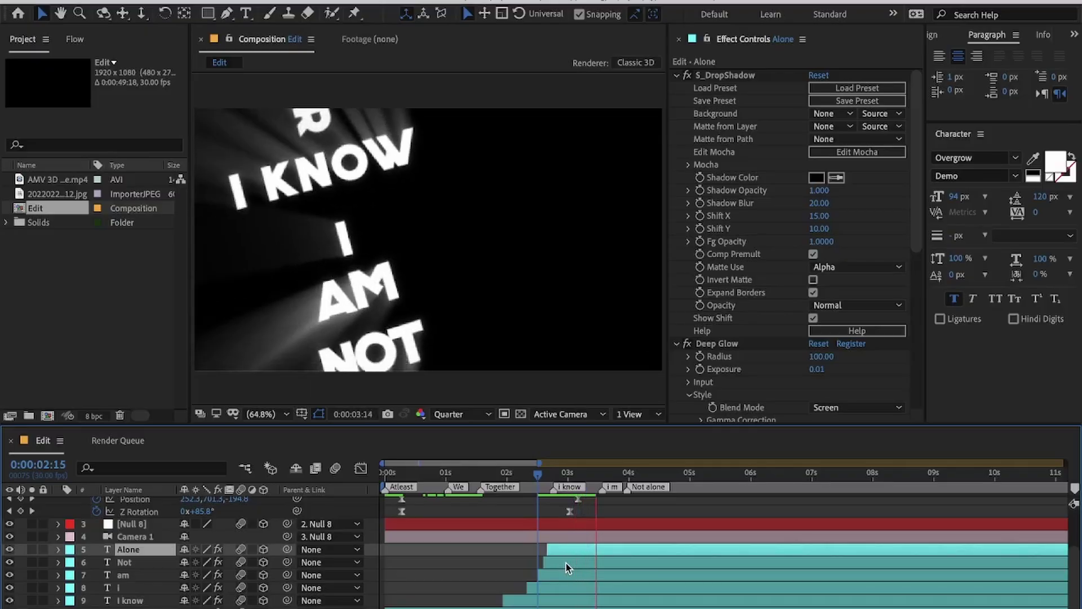
pyautogui.press('space')
# Step: Reshape the topmost null's Position speed curve, shortening the first keyframe's outgoing ease and lengthening the last keyframe's incoming ease
pyautogui.scroll(3, 556, 528)
pyautogui.click(543, 502)
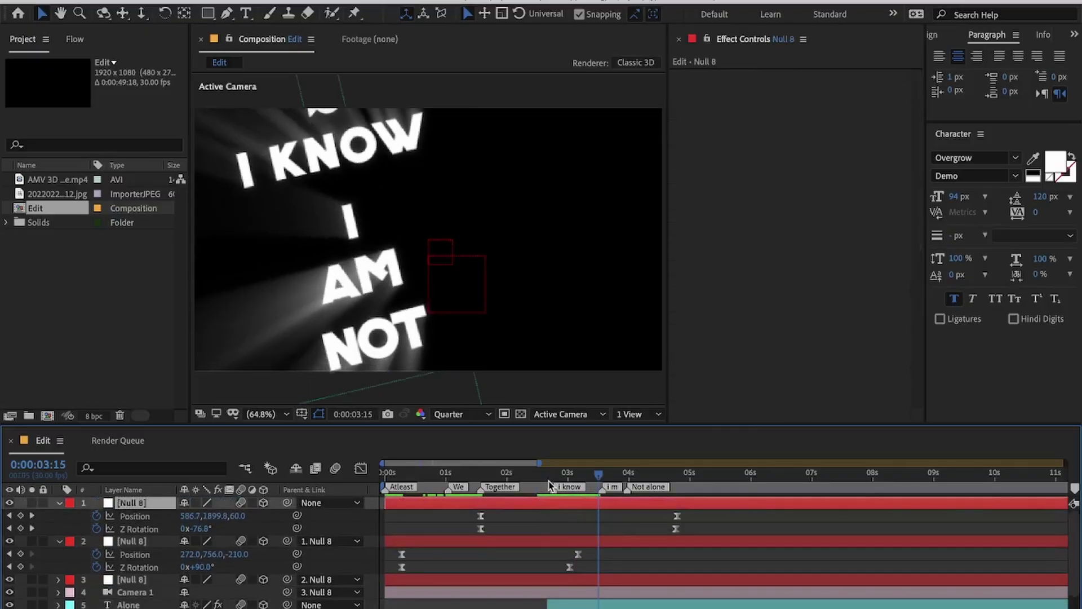
pyautogui.click(552, 476)
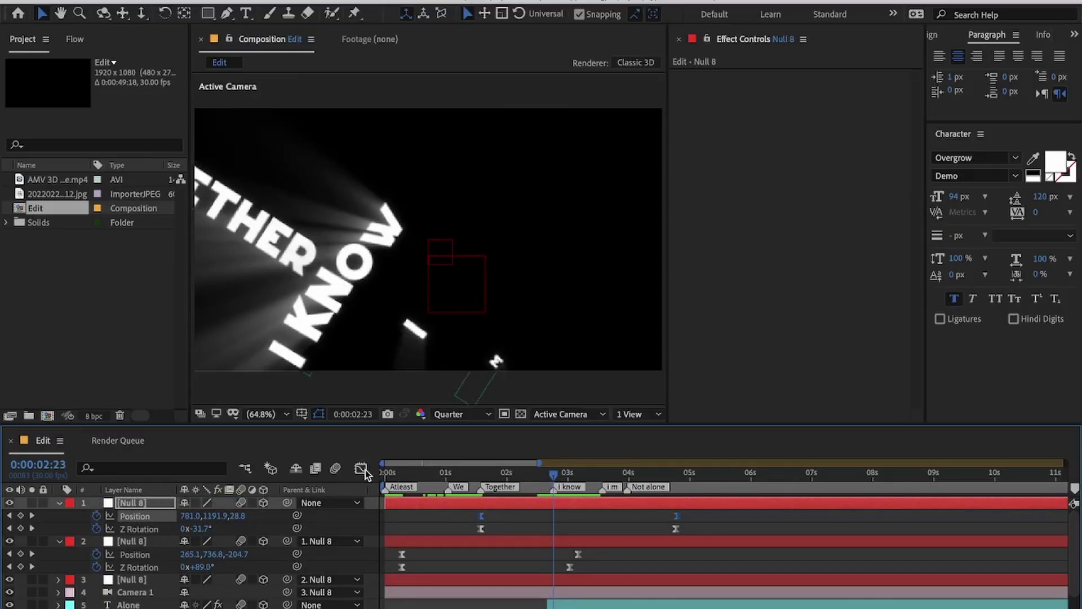
pyautogui.click(362, 468)
pyautogui.moveTo(508, 586)
pyautogui.mouseDown()
pyautogui.moveTo(455, 608)
pyautogui.moveTo(506, 602)
pyautogui.mouseUp()
pyautogui.click(626, 602)
pyautogui.moveTo(627, 602); pyautogui.dragTo(604, 602)
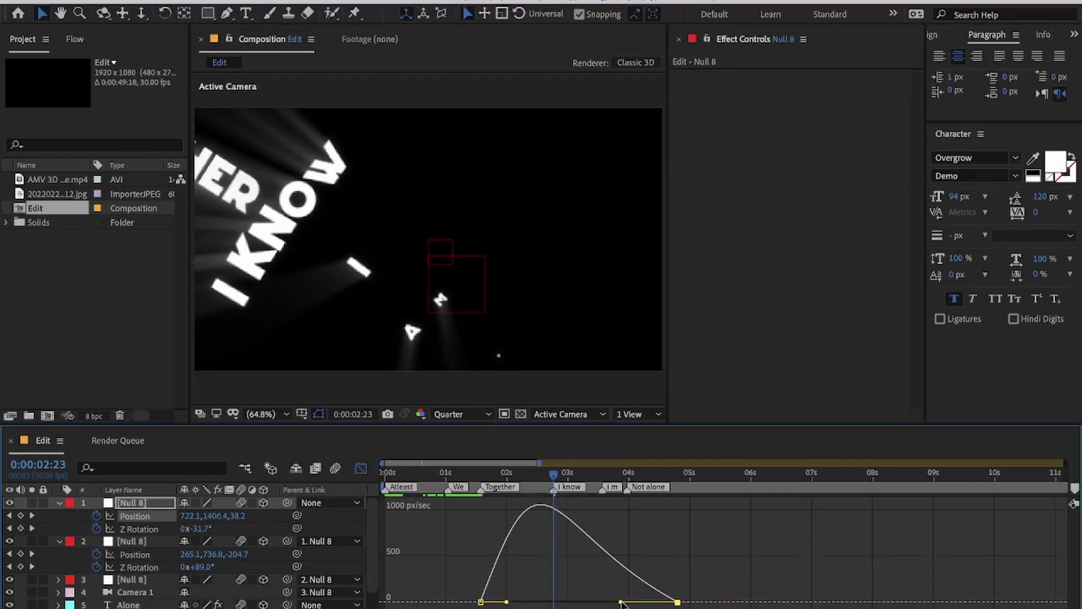
# Step: Shorten the outgoing ease of the topmost null's first Z Rotation keyframe in the speed graph and save the project
pyautogui.click(148, 529)
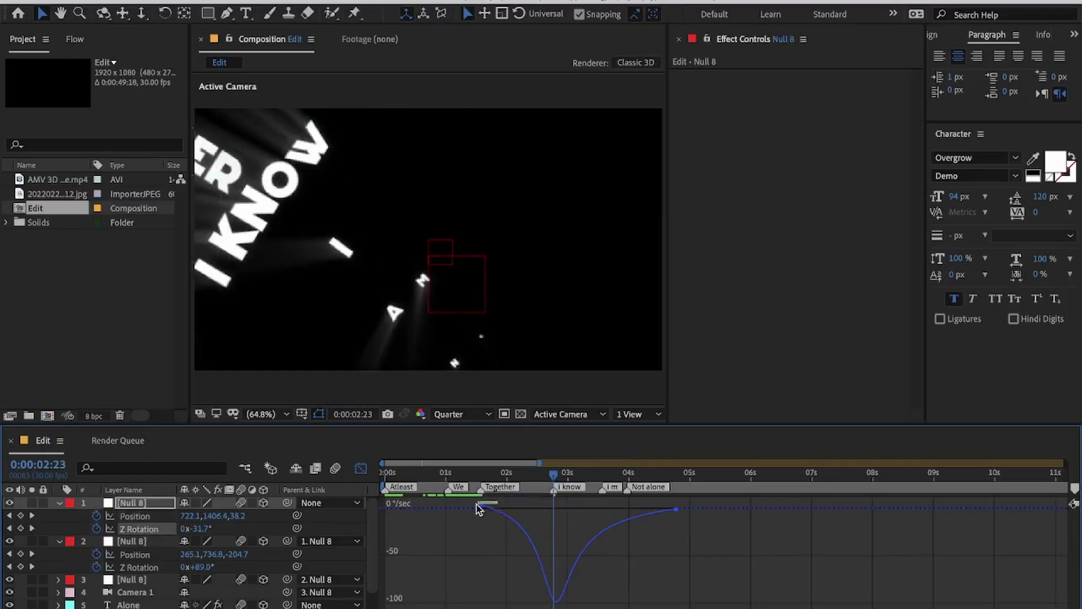
pyautogui.moveTo(534, 505); pyautogui.dragTo(522, 505)
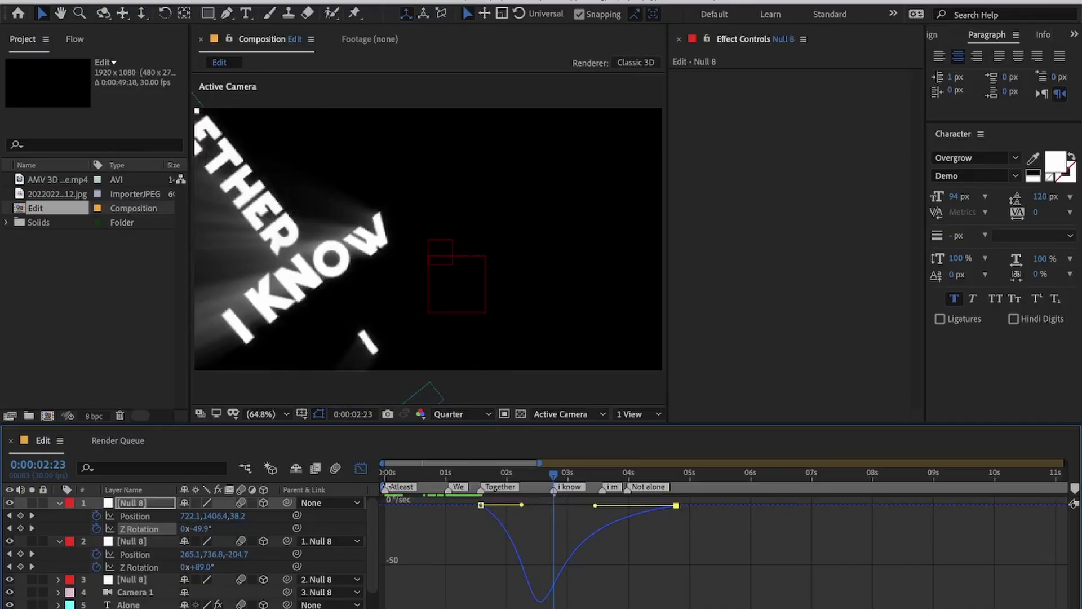
pyautogui.hotkey('shift', 'F3')
pyautogui.click(496, 566)
pyautogui.hotkey('ctrl', 's')
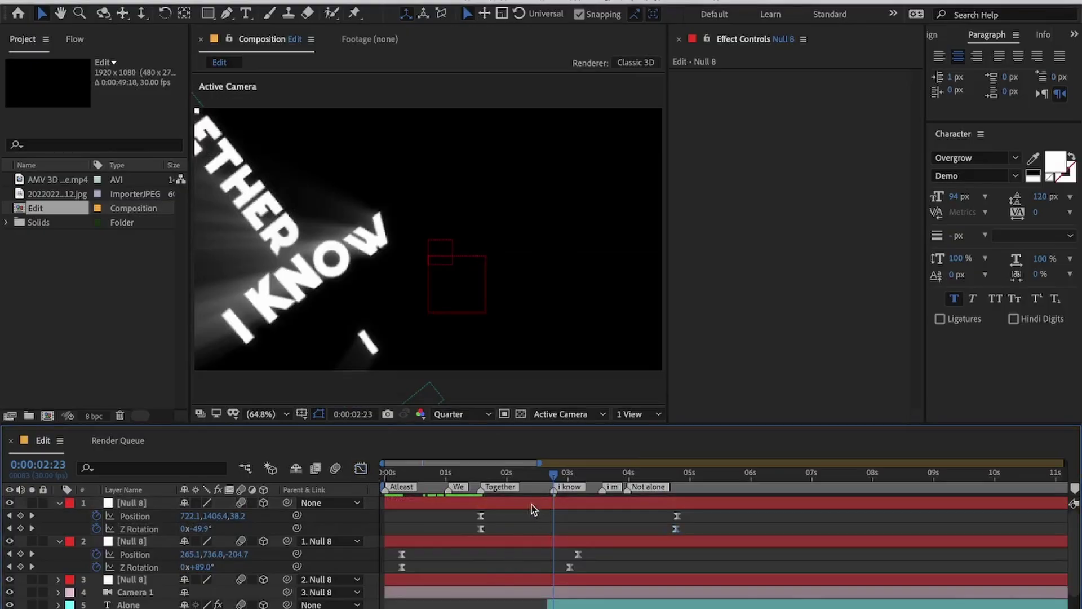
# Step: Return to the start of the composition and enable motion blur for it
pyautogui.moveTo(529, 479); pyautogui.dragTo(362, 494)
pyautogui.scroll(-3, 554, 564)
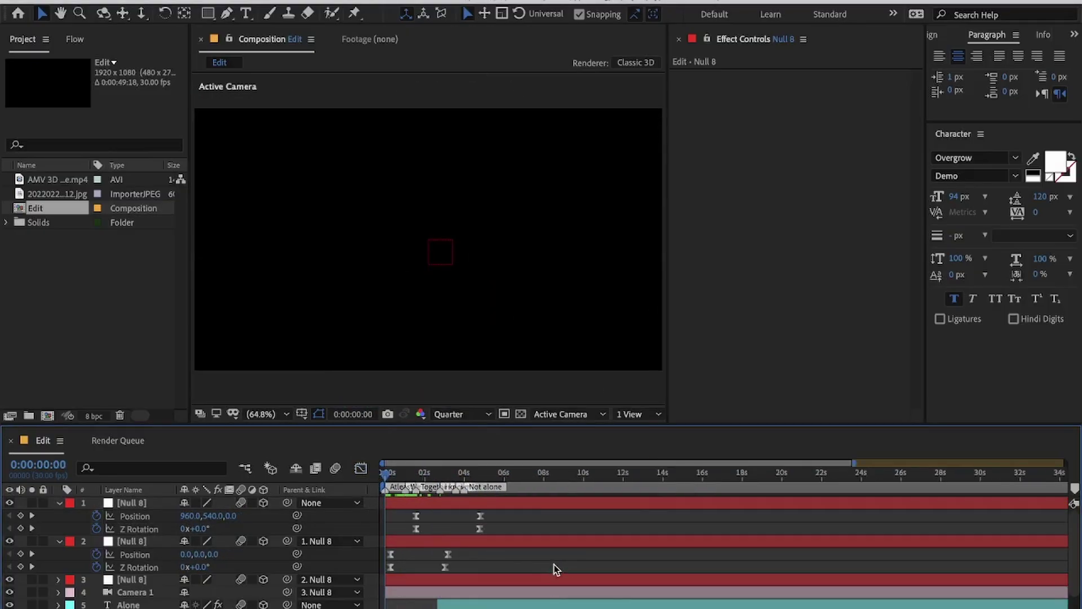
pyautogui.scroll(-3, 476, 557)
pyautogui.click(335, 469)
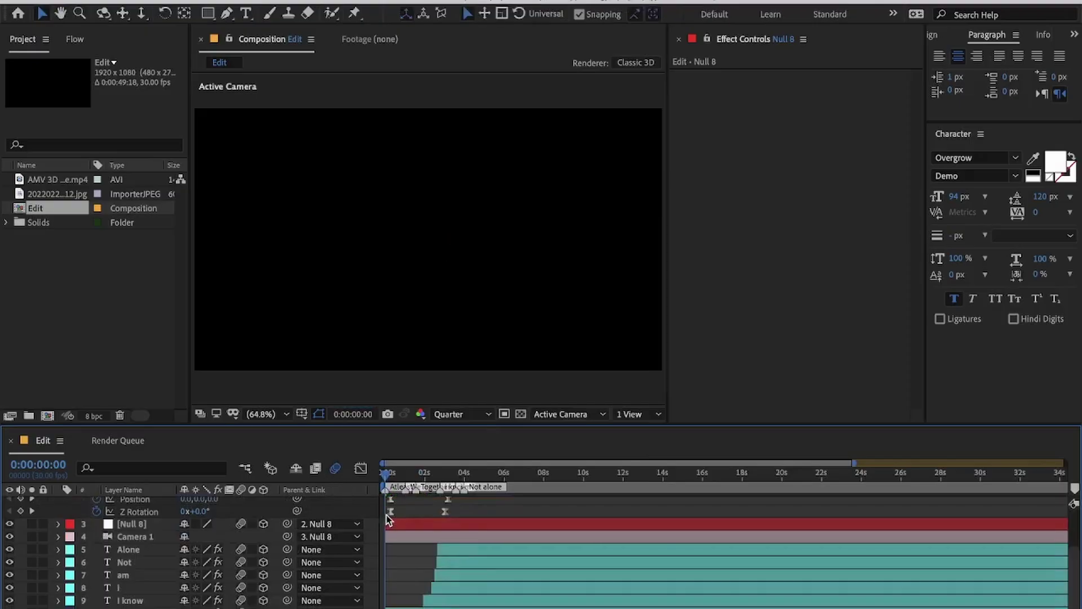
# Step: Preview the motion-blurred animation from the start, and replay it from 0:00:00:13
pyautogui.press('space')
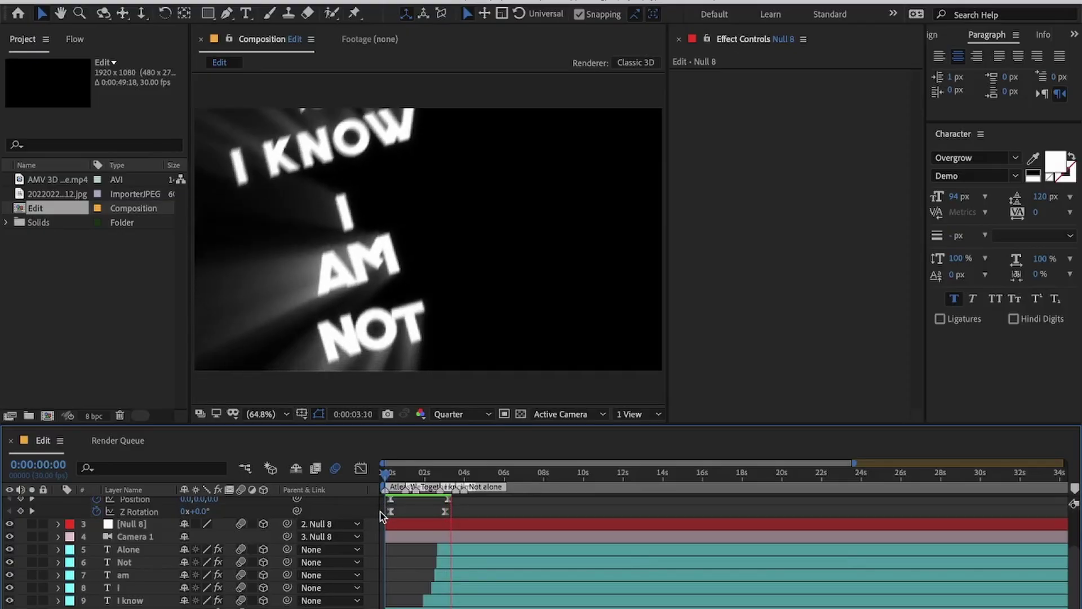
pyautogui.scroll(5, 393, 534)
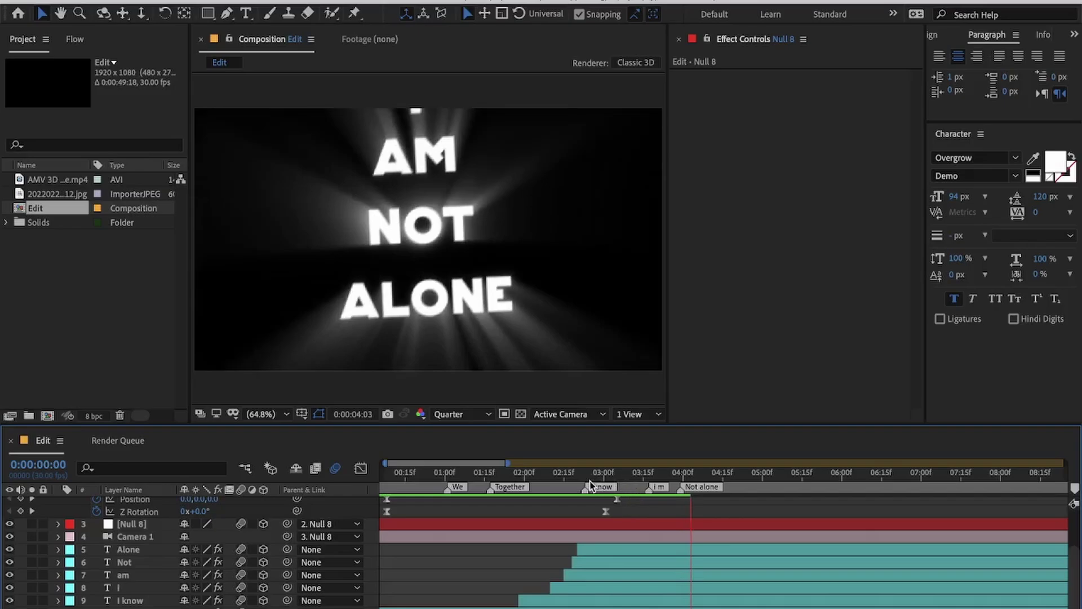
pyautogui.press('space')
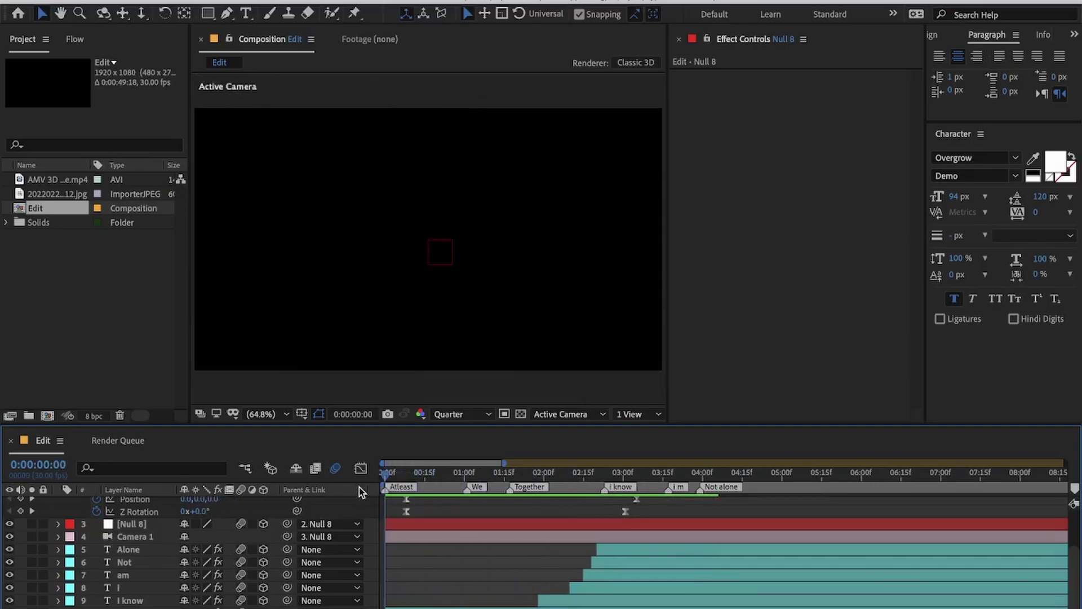
pyautogui.press('space')
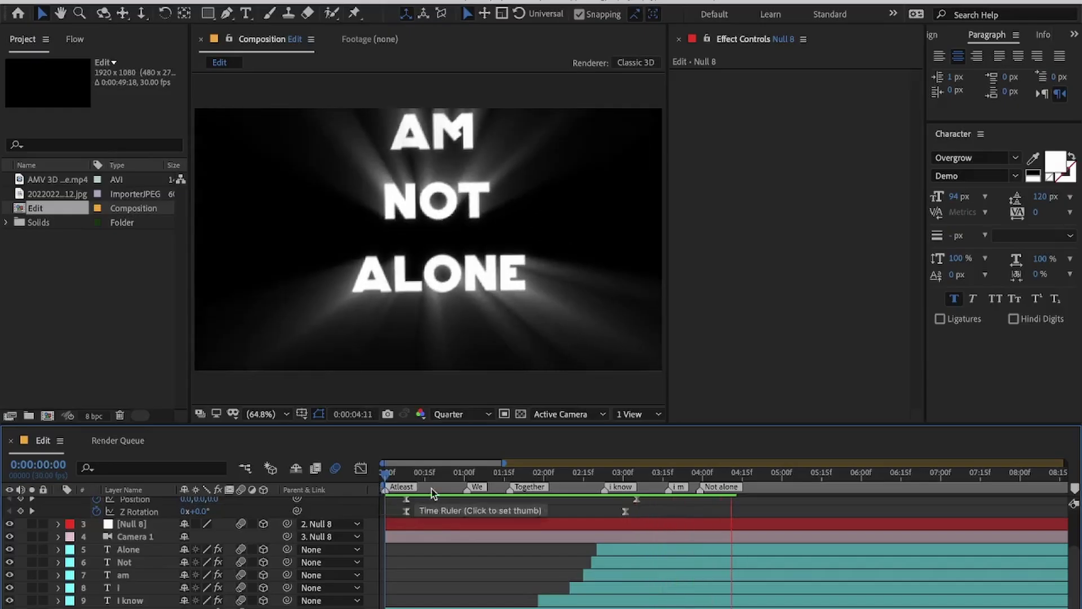
pyautogui.moveTo(654, 473); pyautogui.dragTo(422, 495)
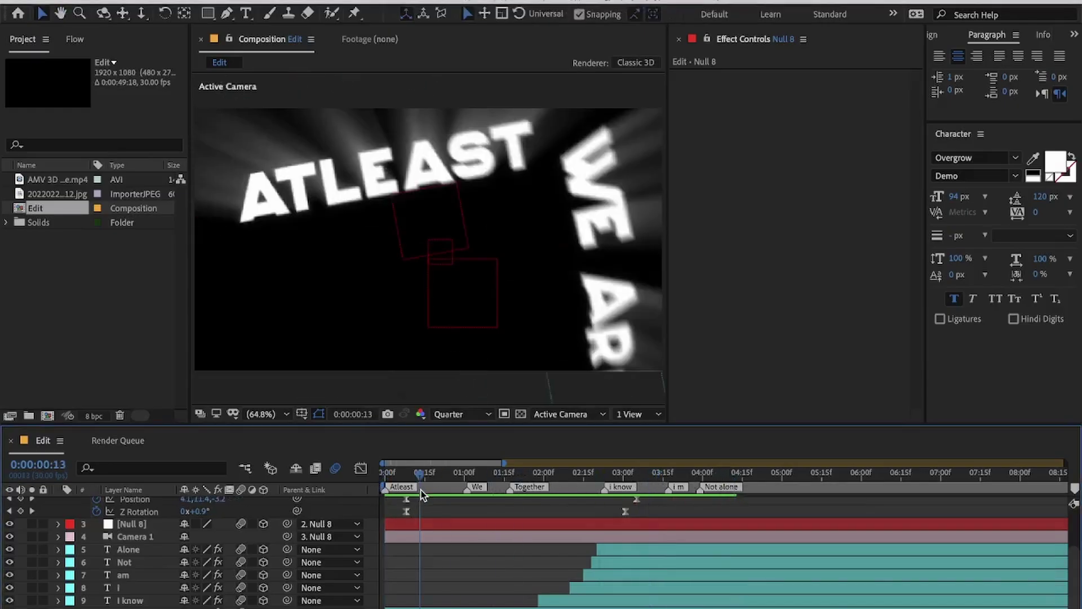
pyautogui.press('space')
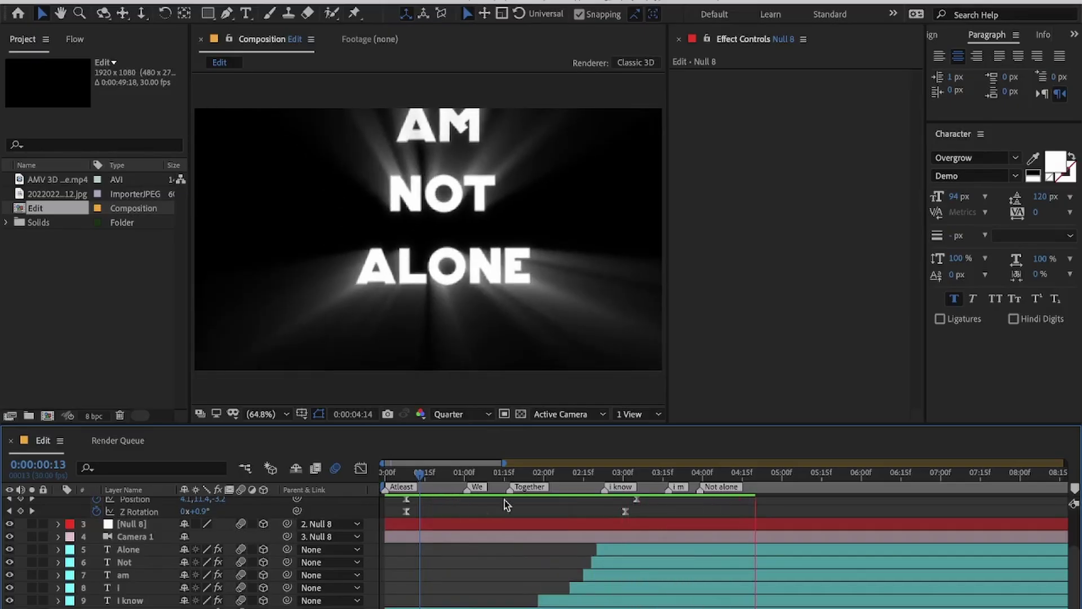
# Step: Delay the Alone text layer so it starts at about 0:00:02:26, and scrub forward to the final words
pyautogui.click(579, 478)
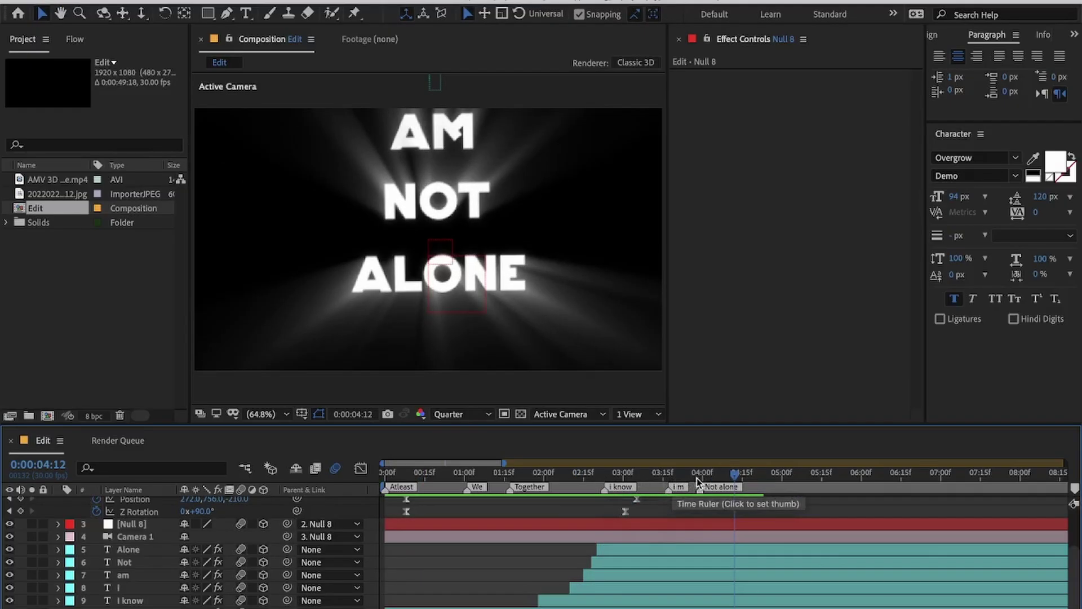
pyautogui.moveTo(651, 557); pyautogui.dragTo(663, 555)
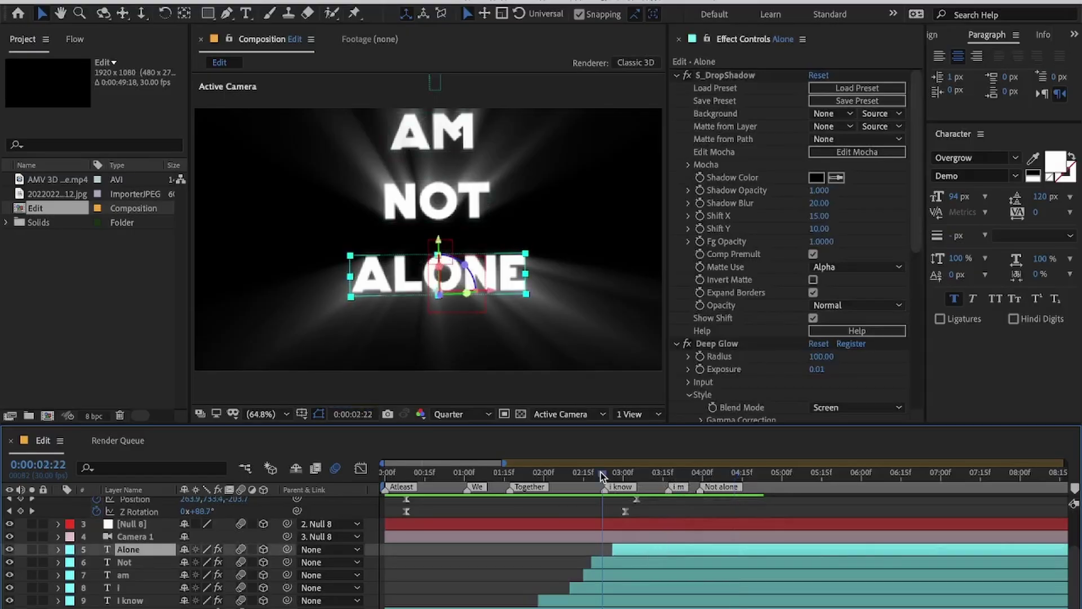
pyautogui.moveTo(613, 474); pyautogui.dragTo(669, 484)
# Step: At 0:00:03:08, add a Position keyframe to the third null and start keyframing its Z Rotation
pyautogui.scroll(3, 665, 502)
pyautogui.click(662, 505)
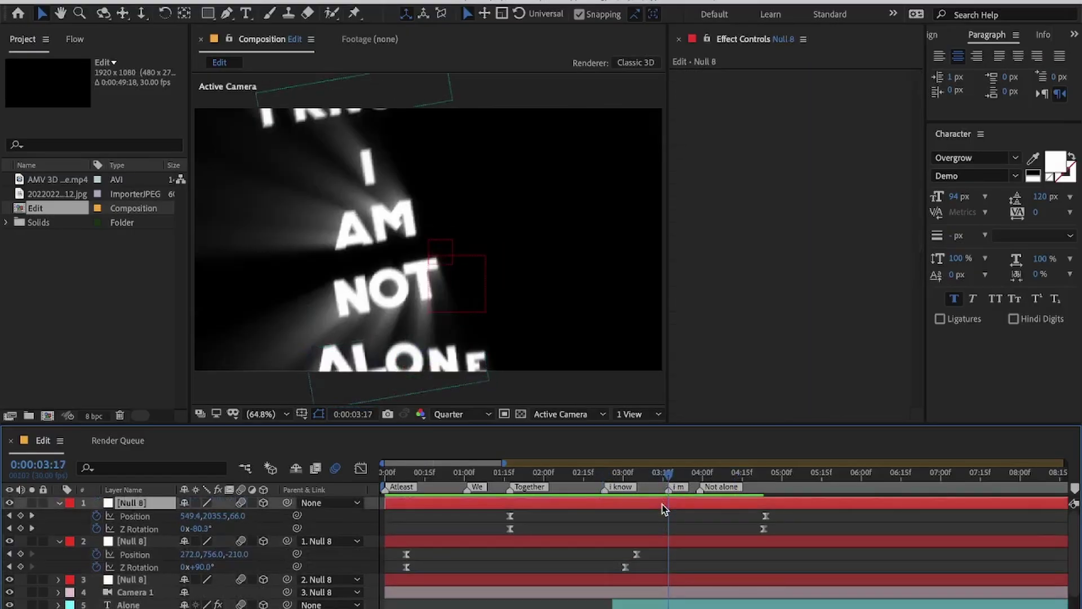
pyautogui.scroll(-1, 657, 531)
pyautogui.click(653, 554)
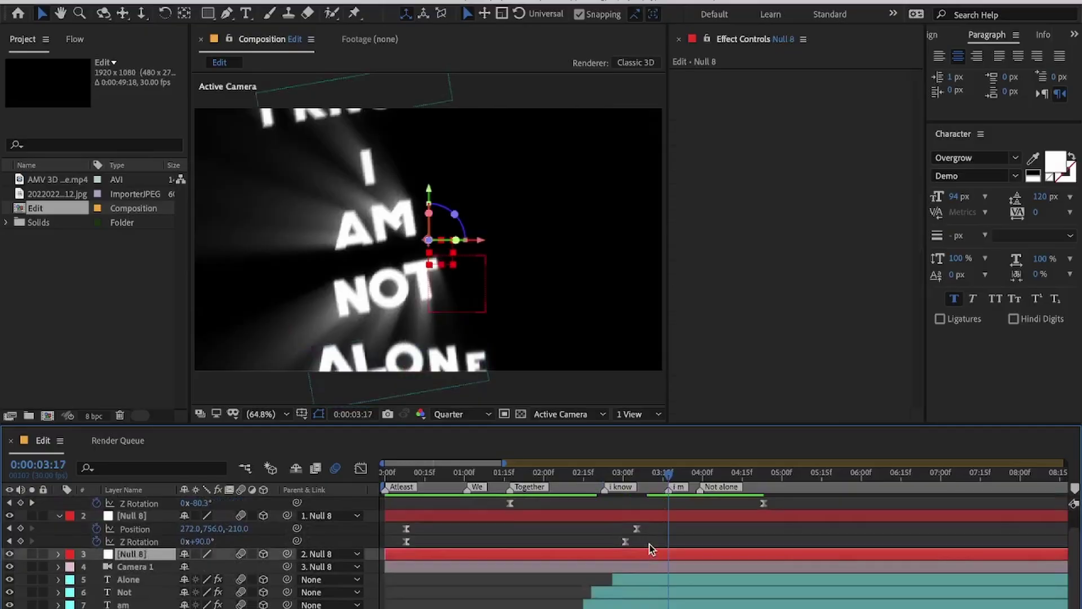
pyautogui.press('p')
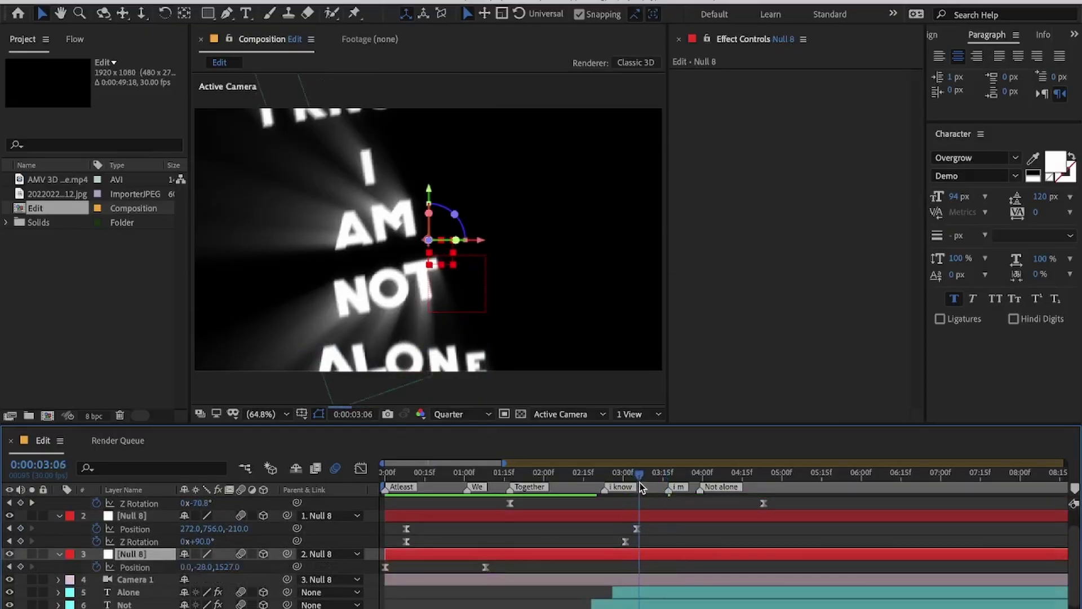
pyautogui.click(644, 475)
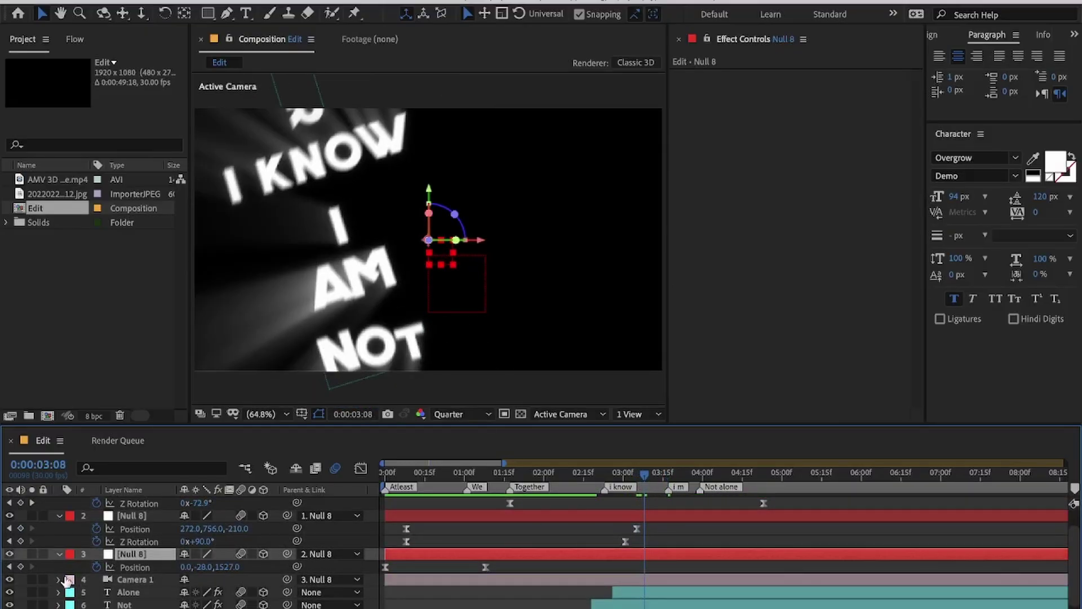
pyautogui.click(21, 567)
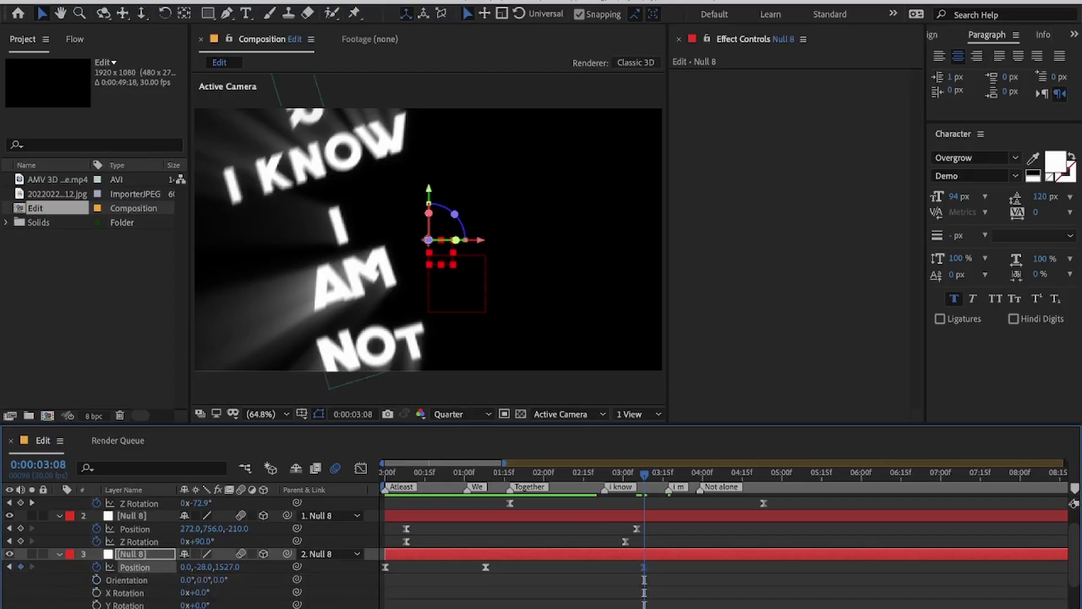
pyautogui.press('F2')
pyautogui.scroll(-2, 573, 566)
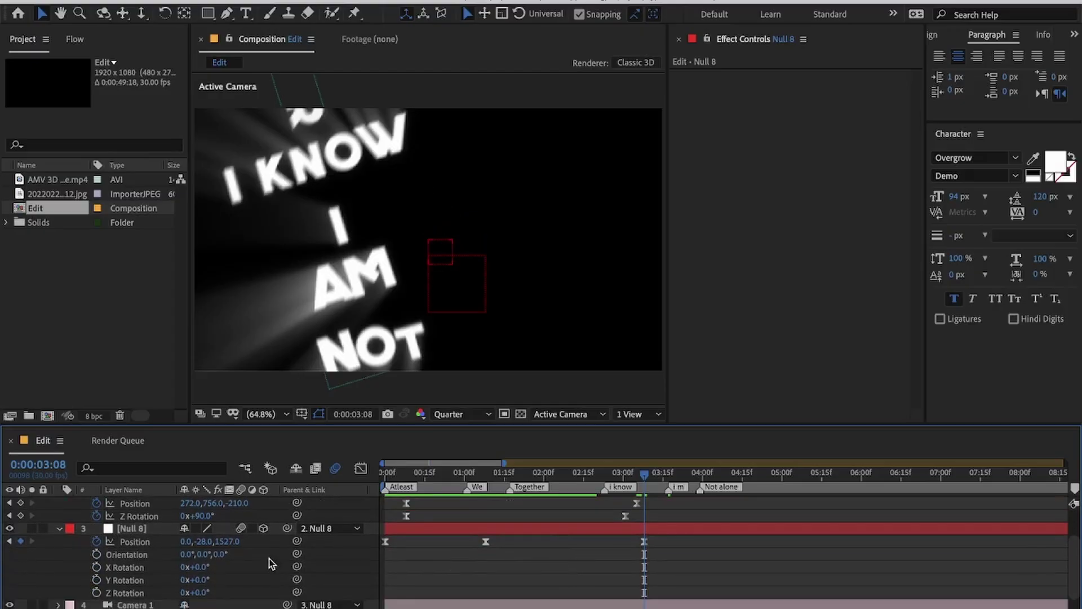
pyautogui.click(96, 593)
# Step: At 0:00:04:02, set the third null's Position to 0, 81, 2797 and Z Rotation to 45°, and scrub back to 0:00:03:07
pyautogui.click(702, 474)
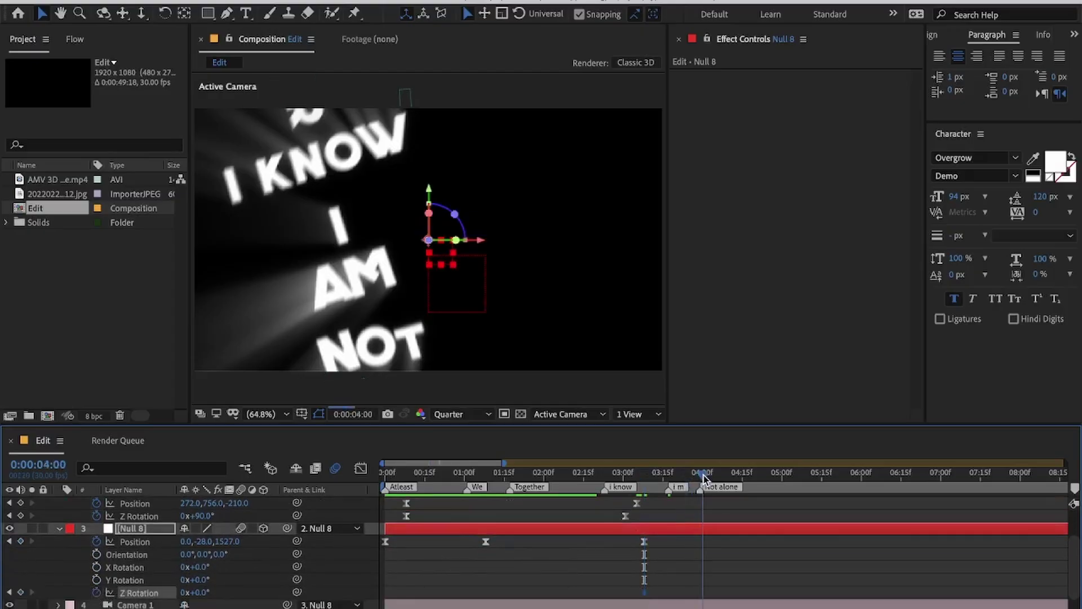
pyautogui.moveTo(709, 477); pyautogui.dragTo(708, 477)
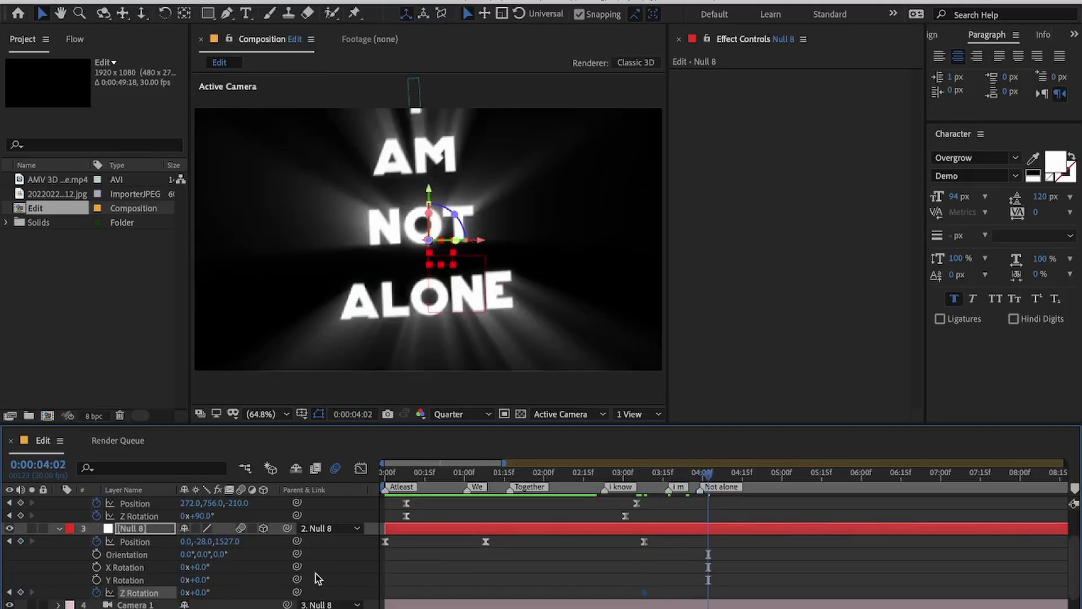
pyautogui.moveTo(250, 546)
pyautogui.mouseDown()
pyautogui.moveTo(267, 551)
pyautogui.moveTo(203, 542)
pyautogui.moveTo(246, 545)
pyautogui.mouseUp()
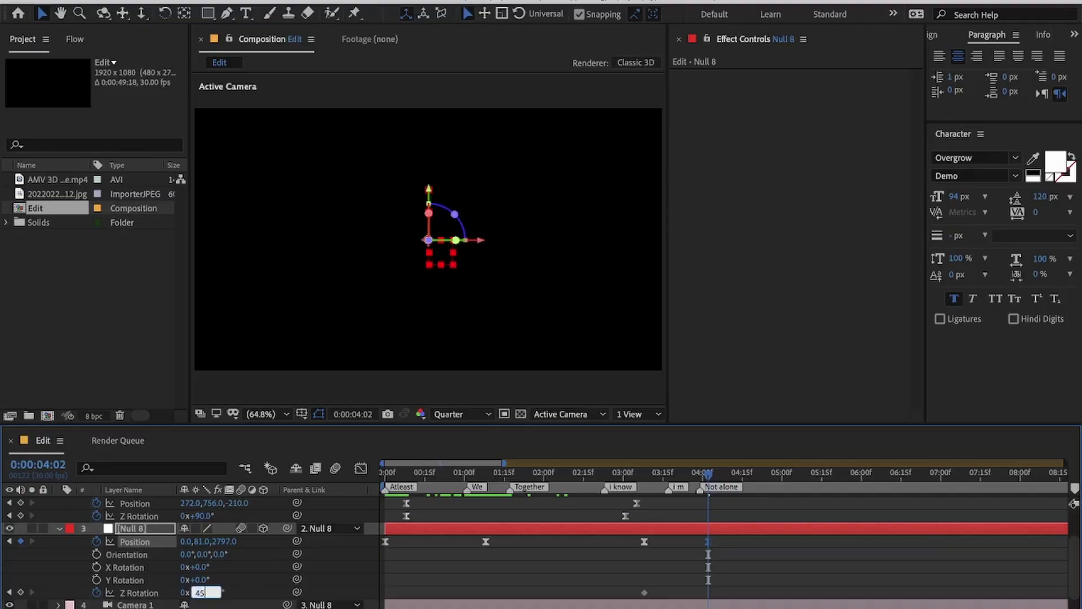
pyautogui.moveTo(646, 474)
pyautogui.mouseDown()
pyautogui.moveTo(671, 481)
pyautogui.moveTo(618, 483)
pyautogui.moveTo(643, 483)
pyautogui.mouseUp()
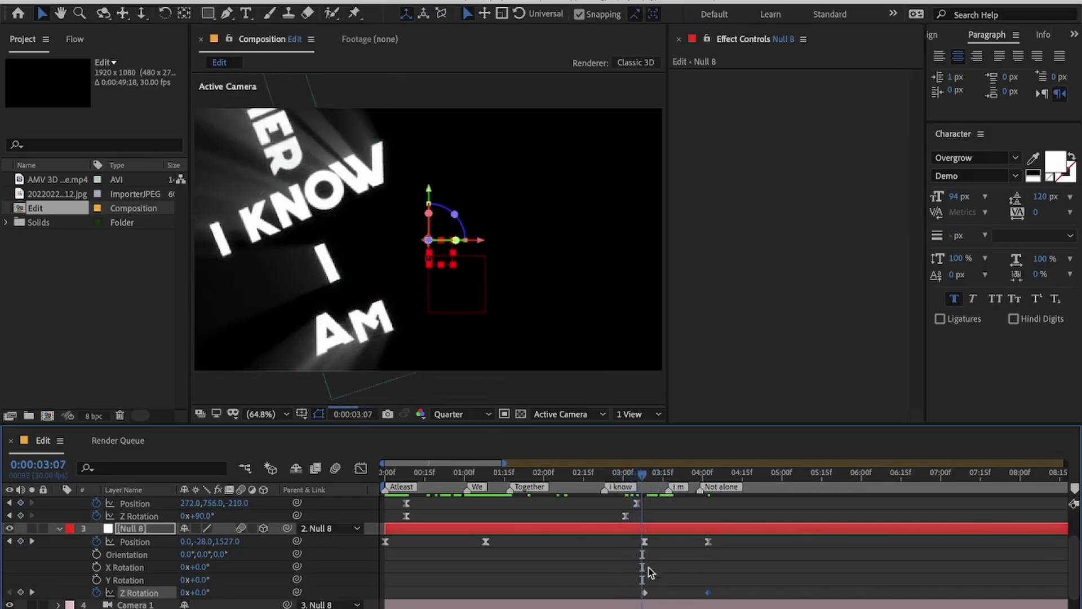
# Step: Reshape the third null's Position speed curve between its last two keyframes so the move accelerates sharply into 0:00:04:02
pyautogui.moveTo(622, 577); pyautogui.dragTo(738, 599)
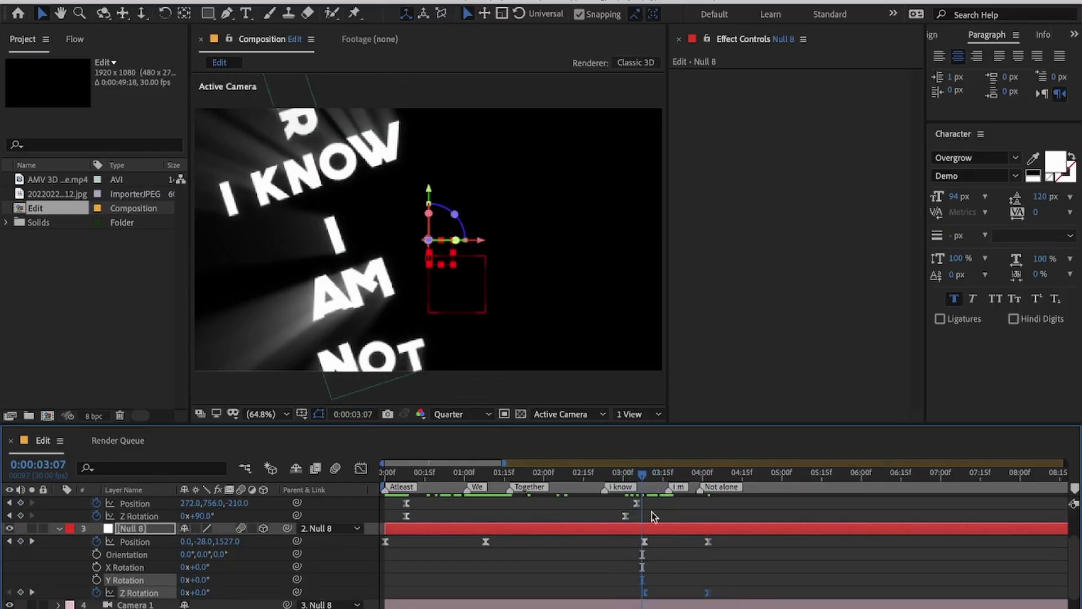
pyautogui.click(362, 473)
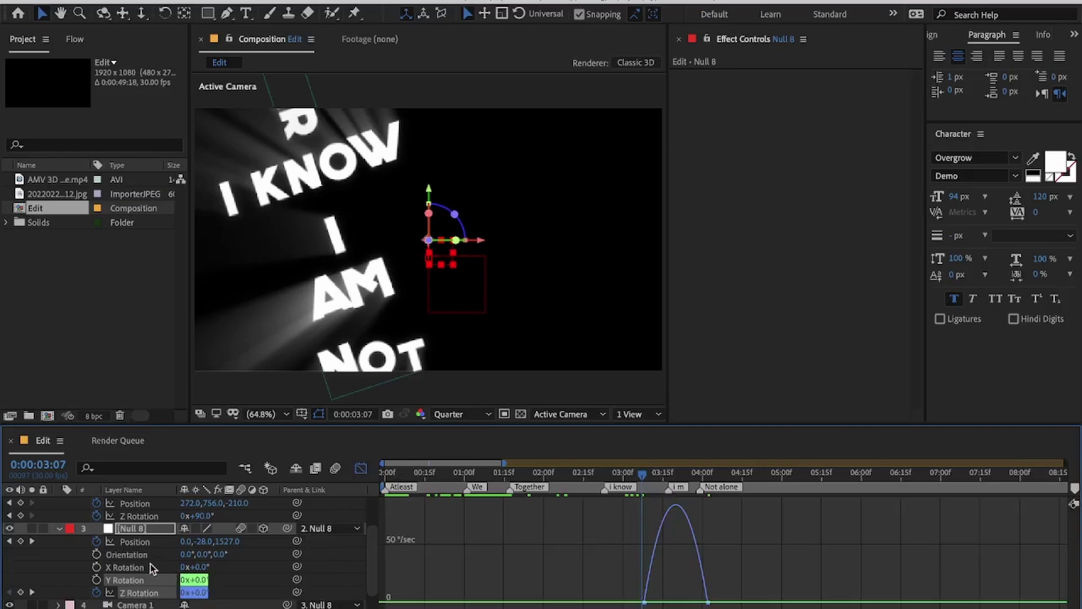
pyautogui.click(135, 542)
pyautogui.scroll(2, 699, 551)
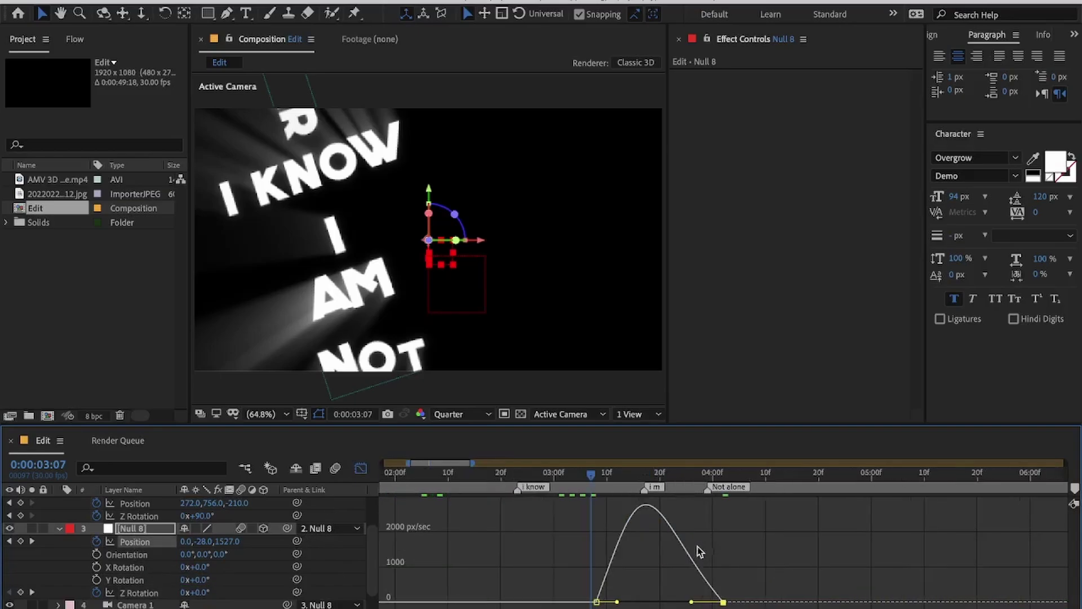
pyautogui.moveTo(704, 477); pyautogui.dragTo(724, 476)
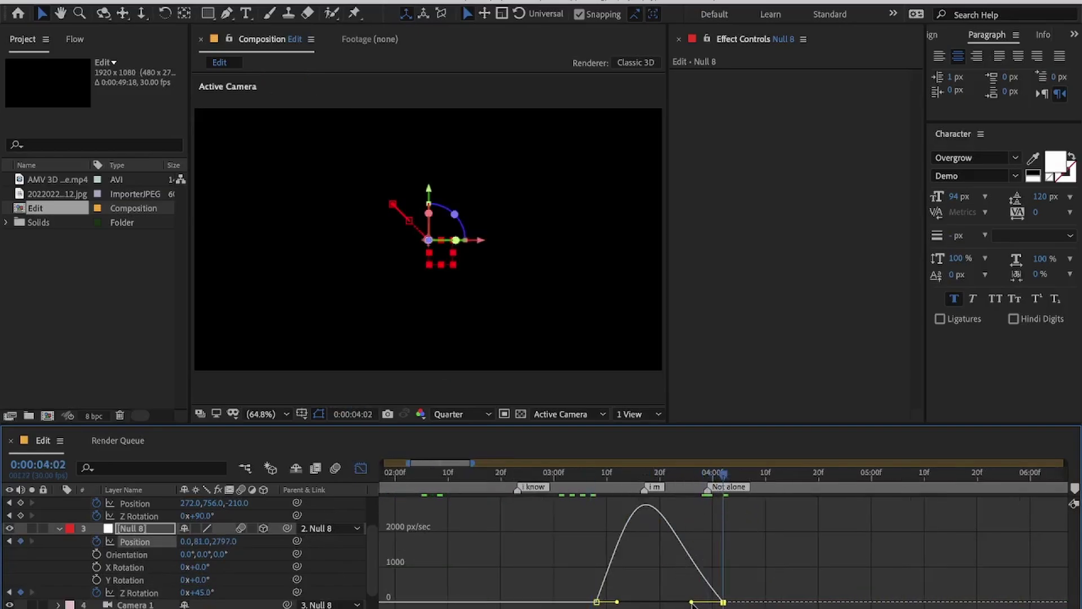
pyautogui.moveTo(692, 603); pyautogui.dragTo(719, 602)
pyautogui.moveTo(618, 602); pyautogui.dragTo(721, 602)
# Step: Reshape the third null's Z Rotation speed curve so the rotation starts slowly and peaks at the 0:00:04:02 keyframe, previewing between adjustments
pyautogui.click(157, 590)
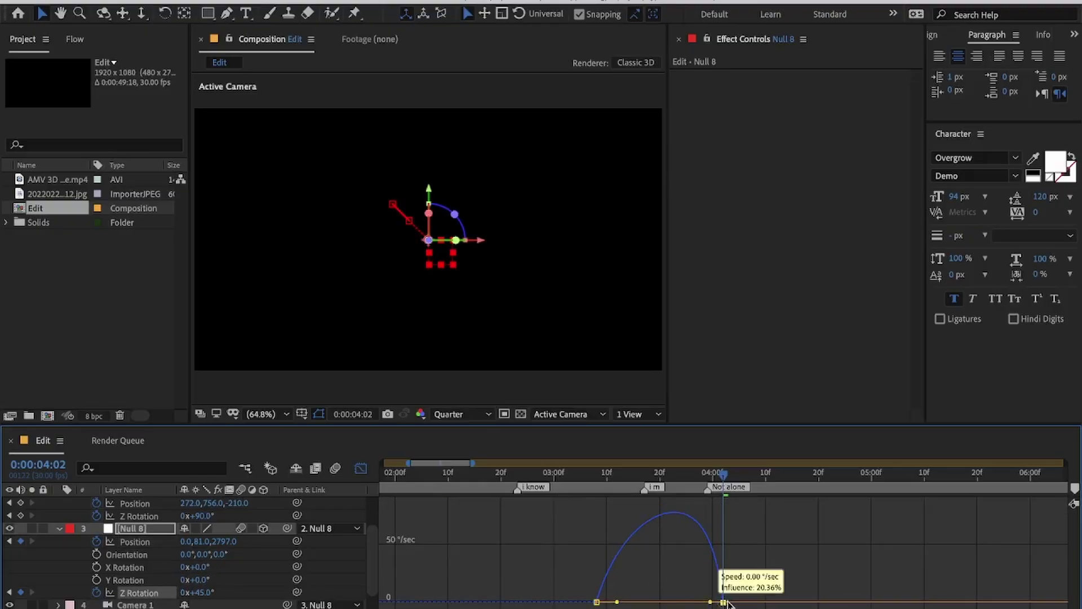
pyautogui.moveTo(617, 602); pyautogui.dragTo(652, 603)
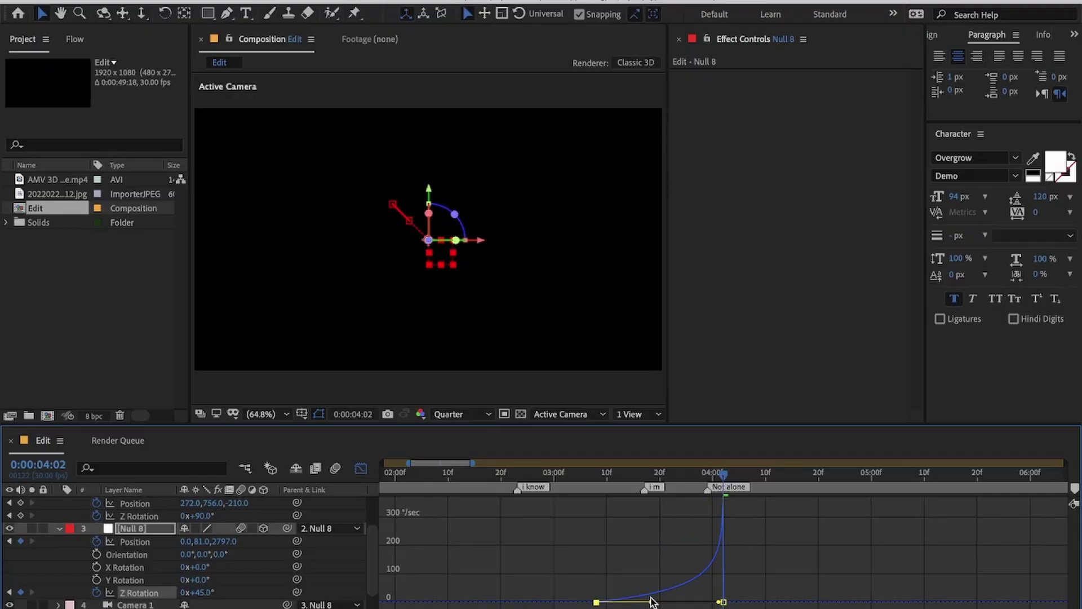
pyautogui.click(579, 480)
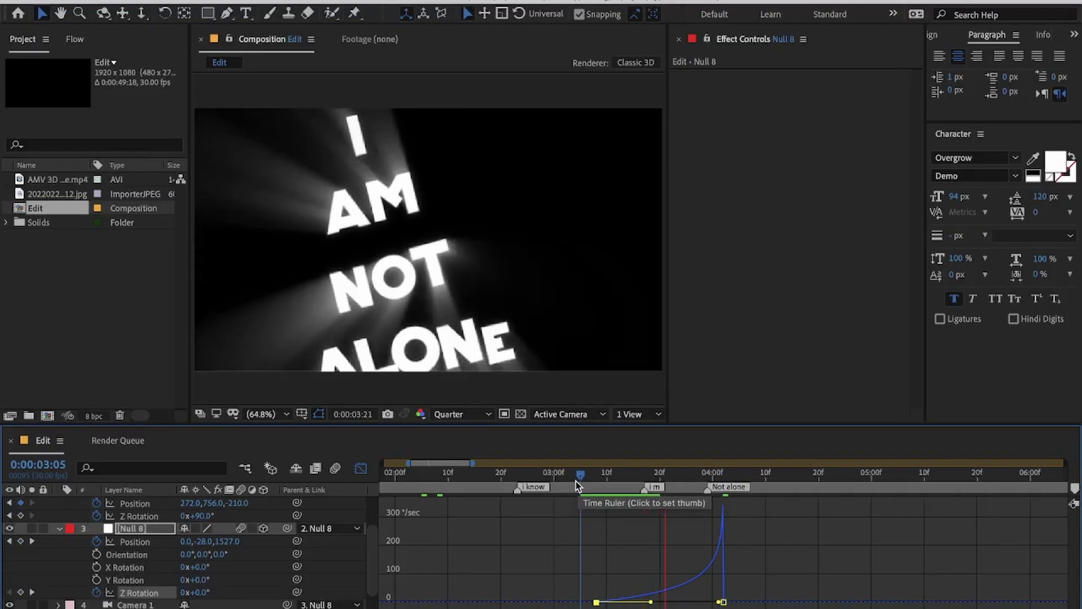
pyautogui.press('space')
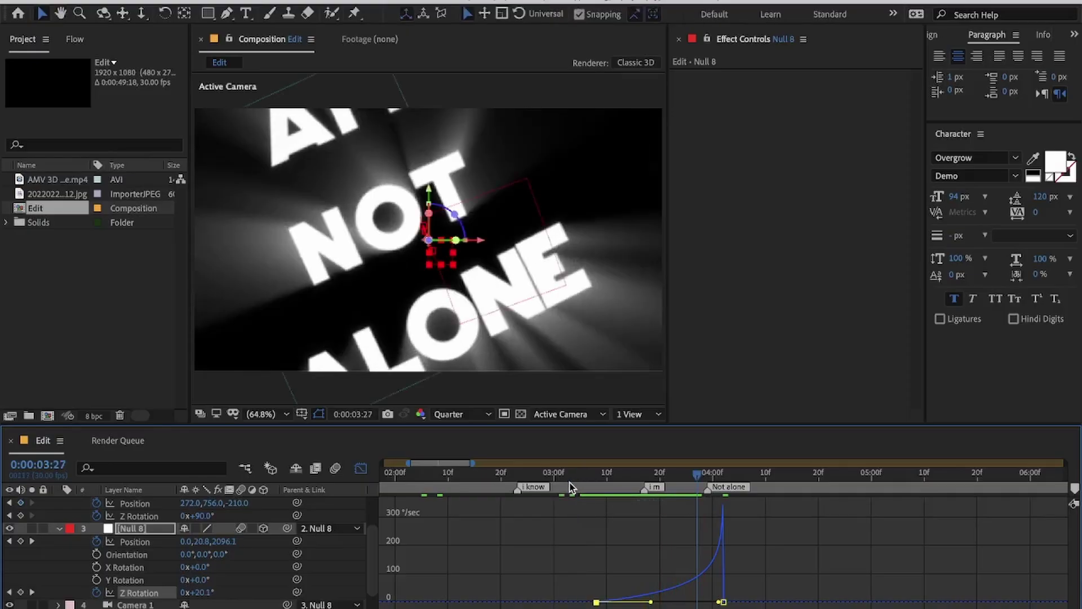
pyautogui.moveTo(652, 602); pyautogui.dragTo(713, 605)
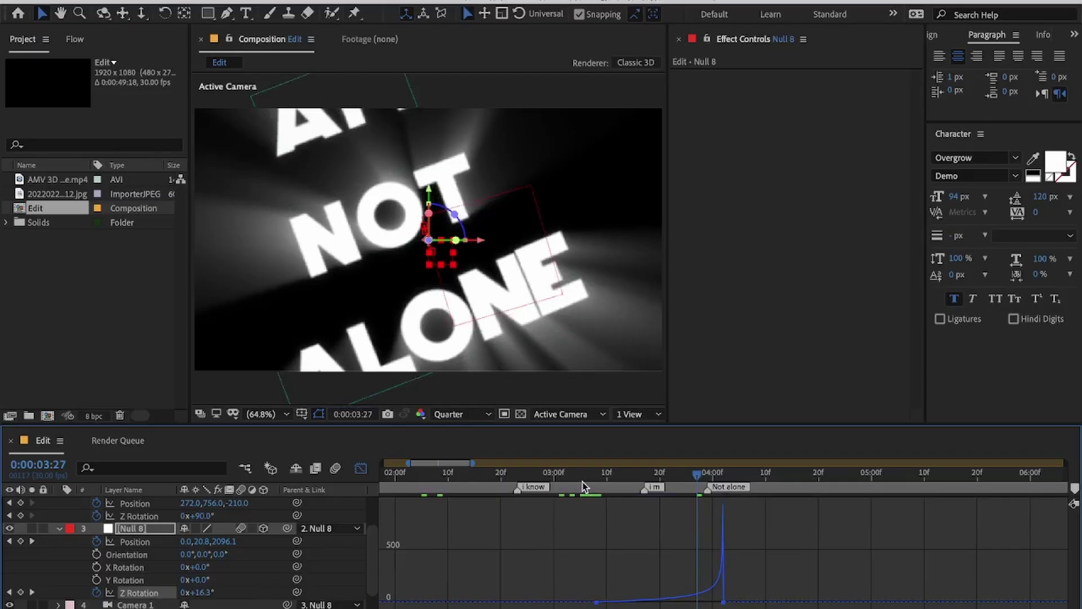
# Step: Preview the final camera move from 0:00:02:25 and scrub to 0:00:03:26
pyautogui.moveTo(585, 486); pyautogui.dragTo(530, 486)
pyautogui.press('space')
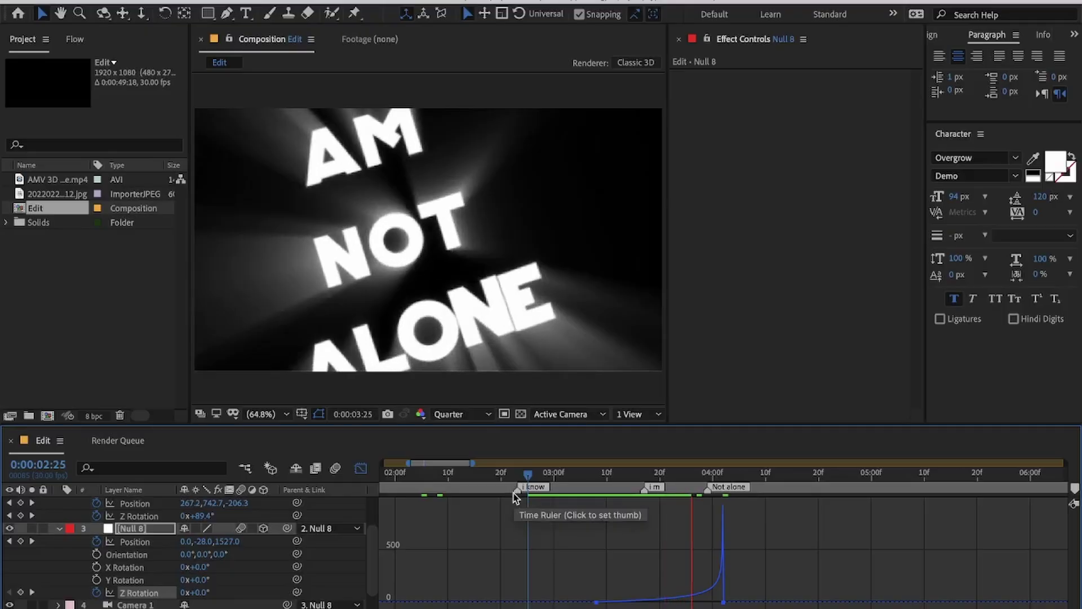
pyautogui.moveTo(528, 473); pyautogui.dragTo(693, 509)
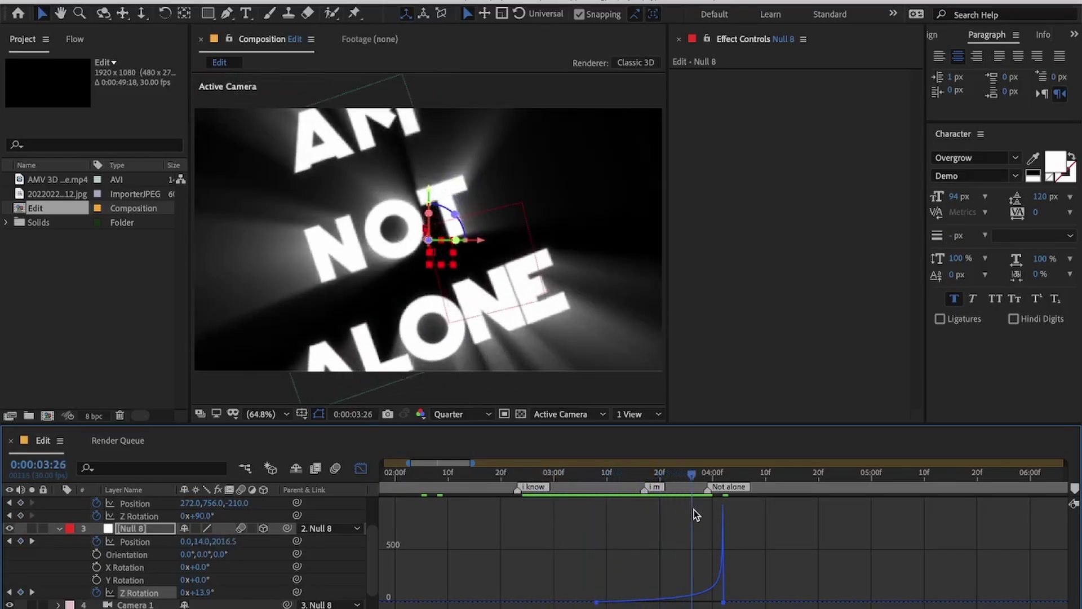
# Step: At 0:00:04:02, set the third null's Z Rotation to -45°, preview from 0:00:03:15 and scrub to 0:00:04:00
pyautogui.click(32, 592)
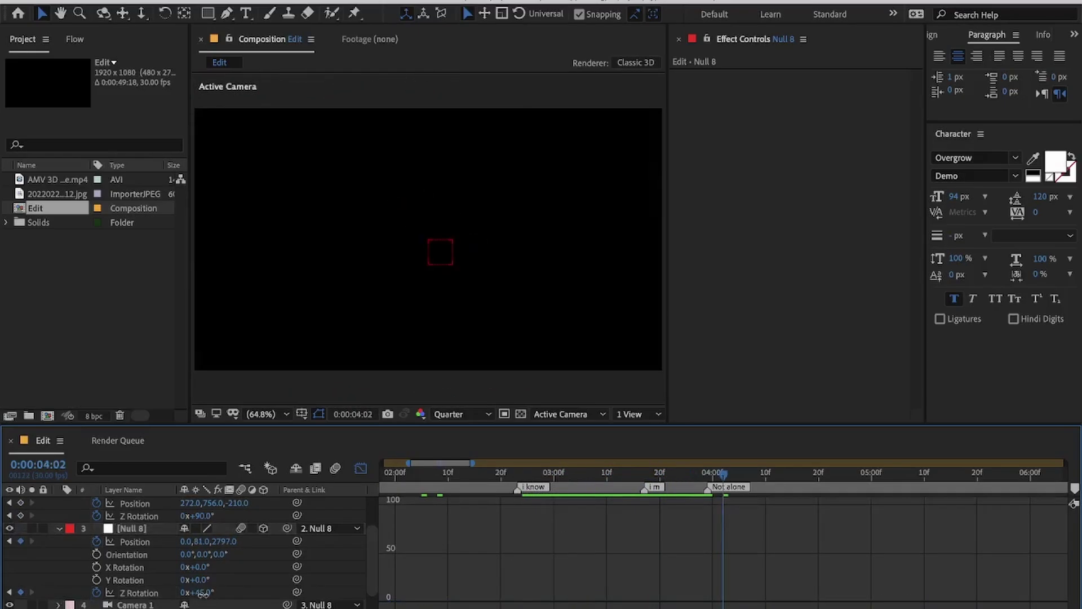
pyautogui.press('Return')
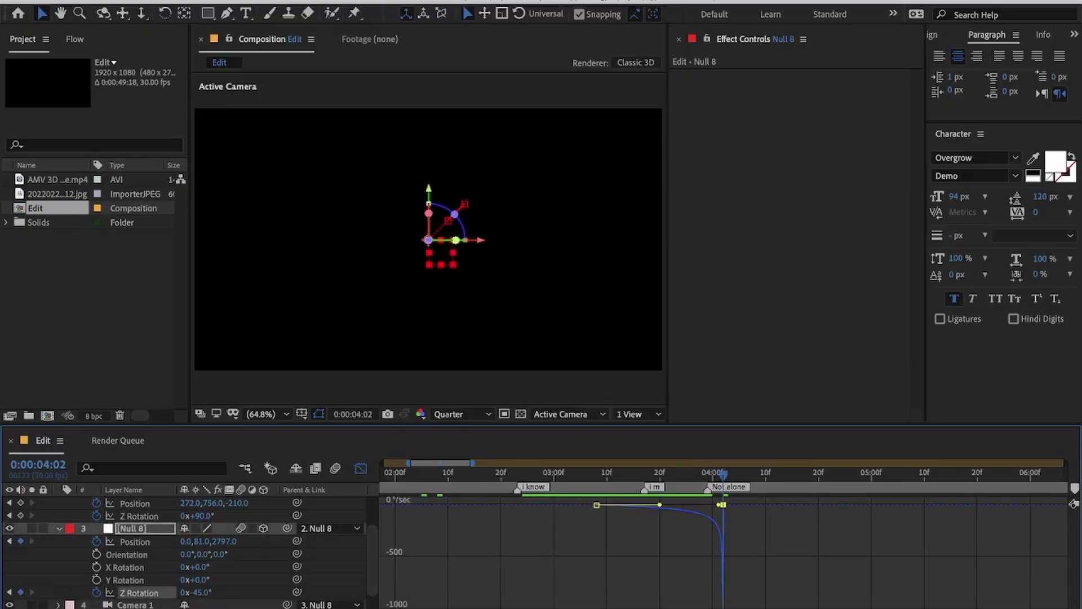
pyautogui.click(634, 478)
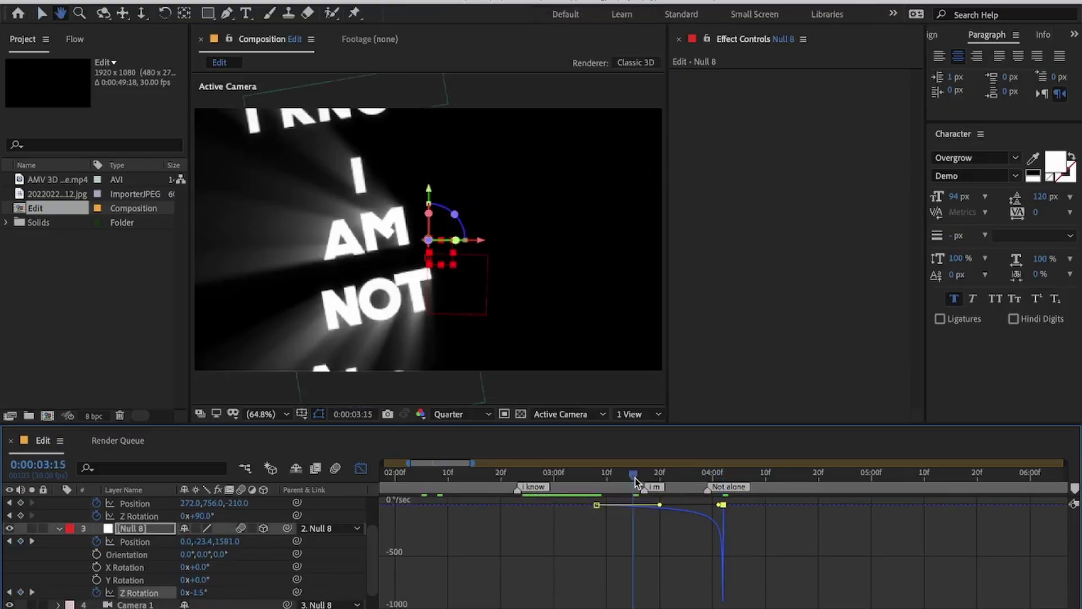
pyautogui.press('space')
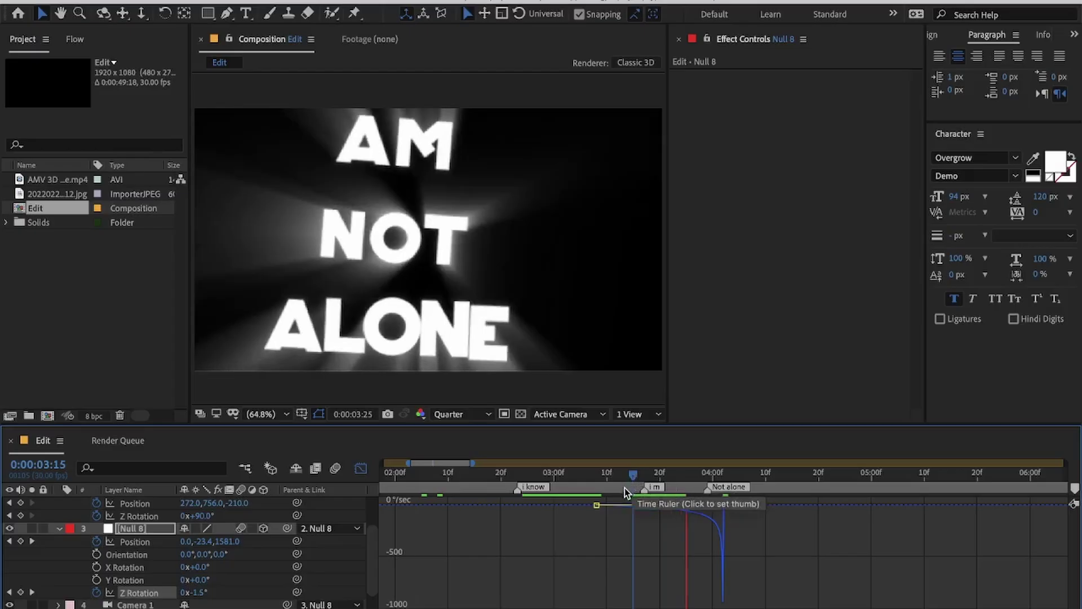
pyautogui.moveTo(625, 488); pyautogui.dragTo(715, 491)
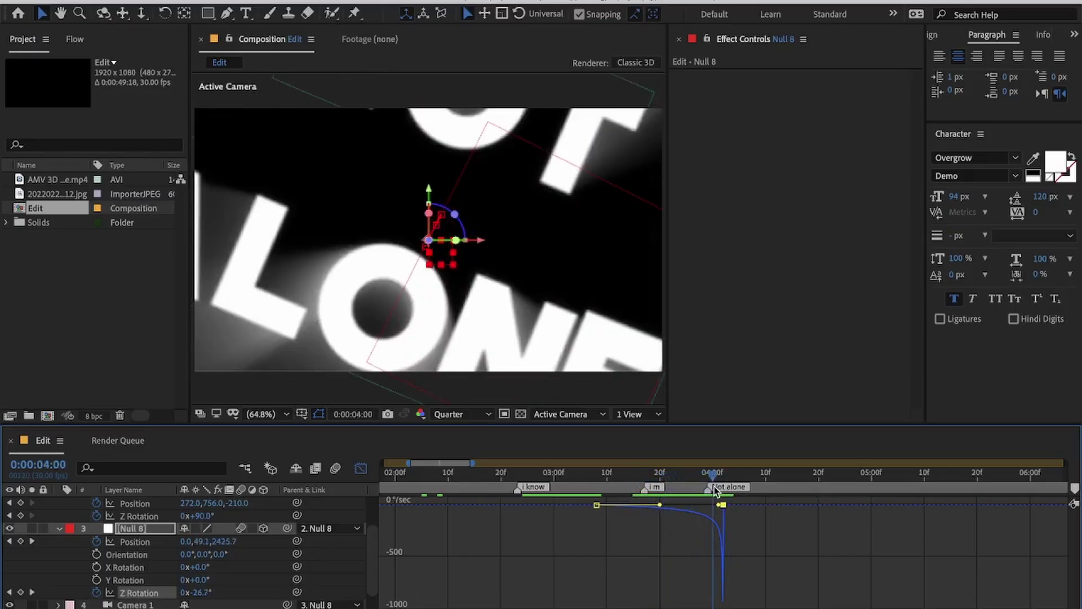
# Step: Set the third null's Position to 3, 93.1, 2825.7 at 0:00:04:00 and move that keyframe onto the last one at 0:00:04:02
pyautogui.click(361, 468)
pyautogui.moveTo(229, 543)
pyautogui.mouseDown()
pyautogui.moveTo(256, 542)
pyautogui.moveTo(201, 539)
pyautogui.moveTo(227, 542)
pyautogui.mouseUp()
pyautogui.hotkey('ctrl', 'z')
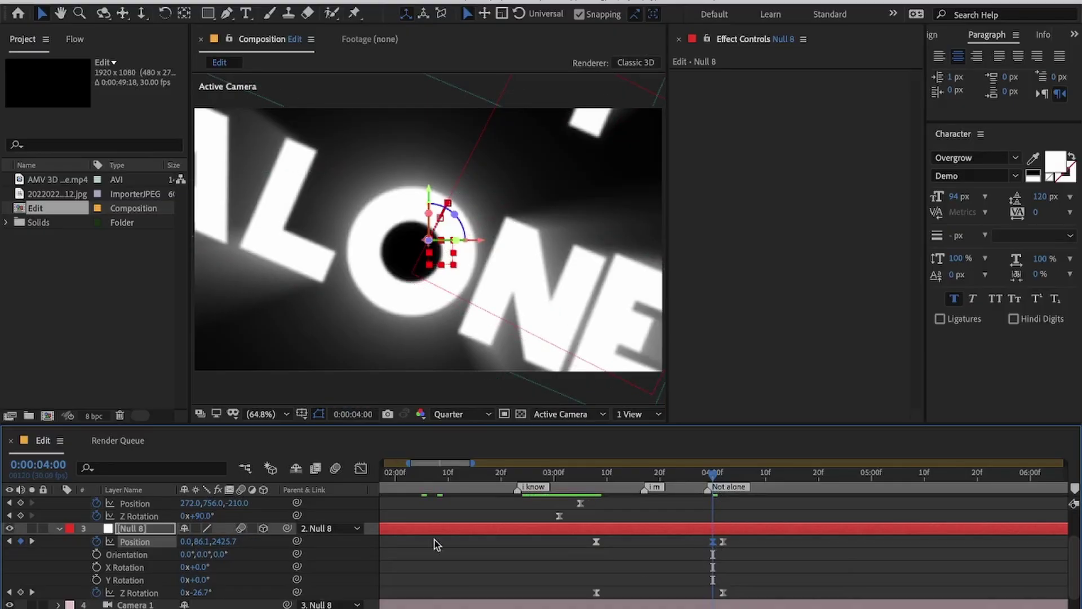
pyautogui.moveTo(231, 547)
pyautogui.mouseDown()
pyautogui.moveTo(247, 547)
pyautogui.moveTo(178, 542)
pyautogui.moveTo(212, 552)
pyautogui.moveTo(228, 541)
pyautogui.mouseUp()
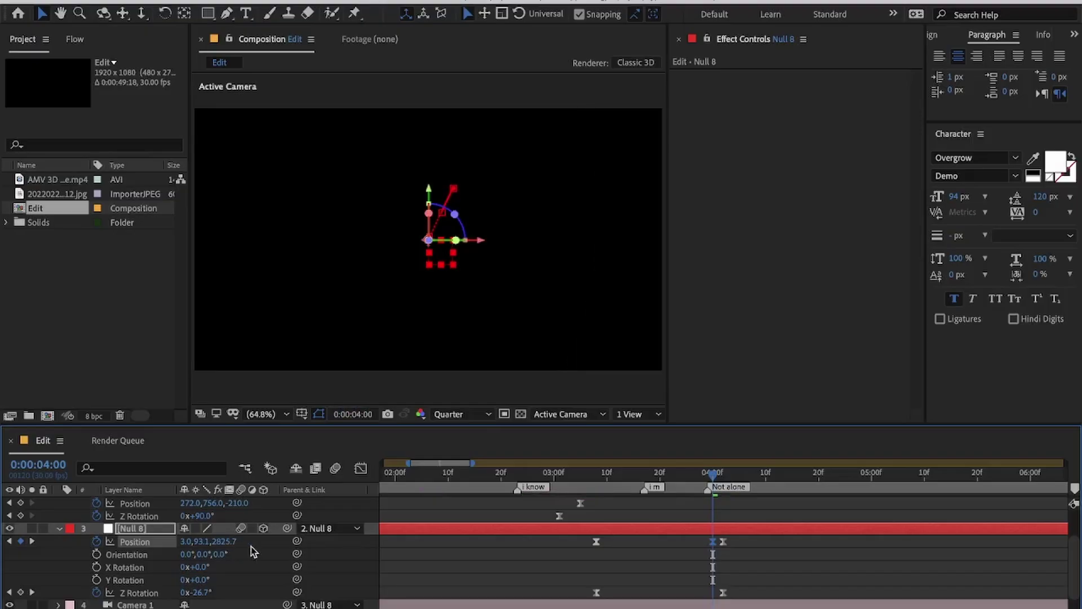
pyautogui.click(715, 572)
pyautogui.click(712, 543)
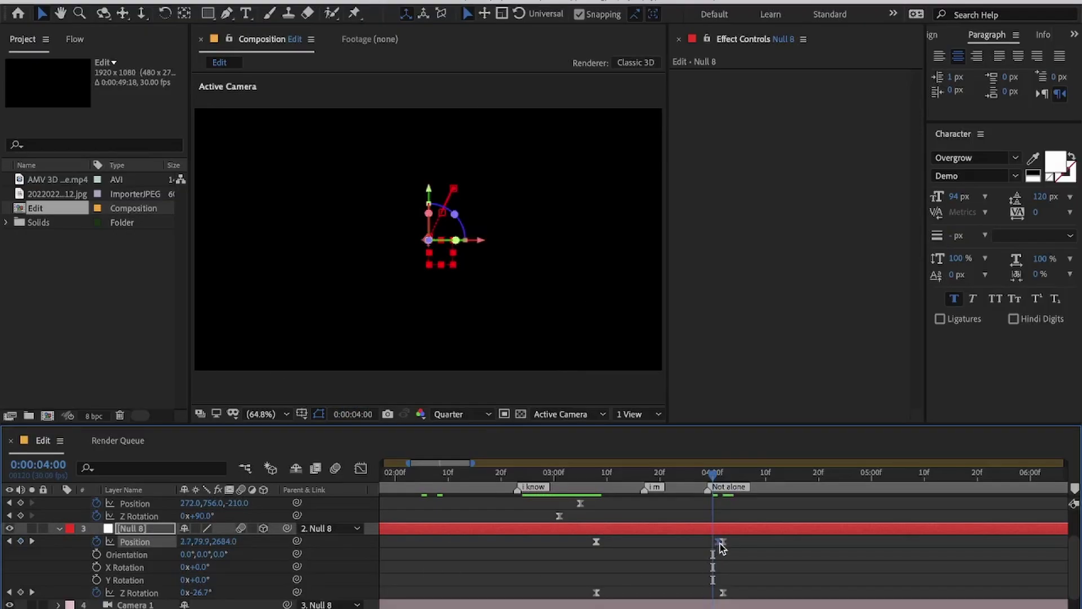
pyautogui.moveTo(720, 543); pyautogui.dragTo(723, 544)
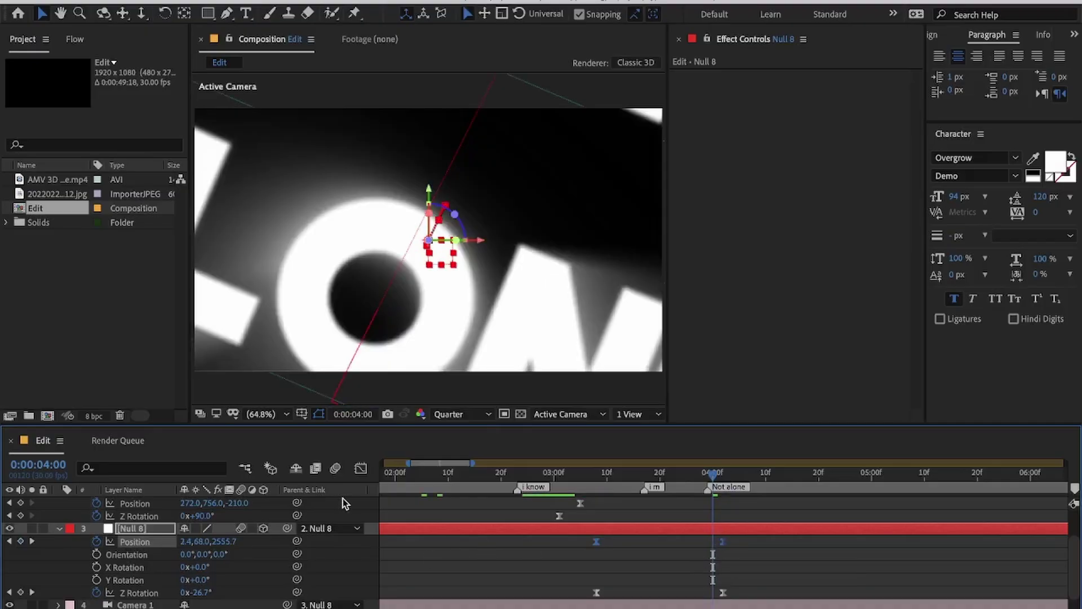
# Step: Adjust the third null's Position speed curve at its final keyframe and preview the end of the camera move
pyautogui.click(361, 469)
pyautogui.press('pagedown')
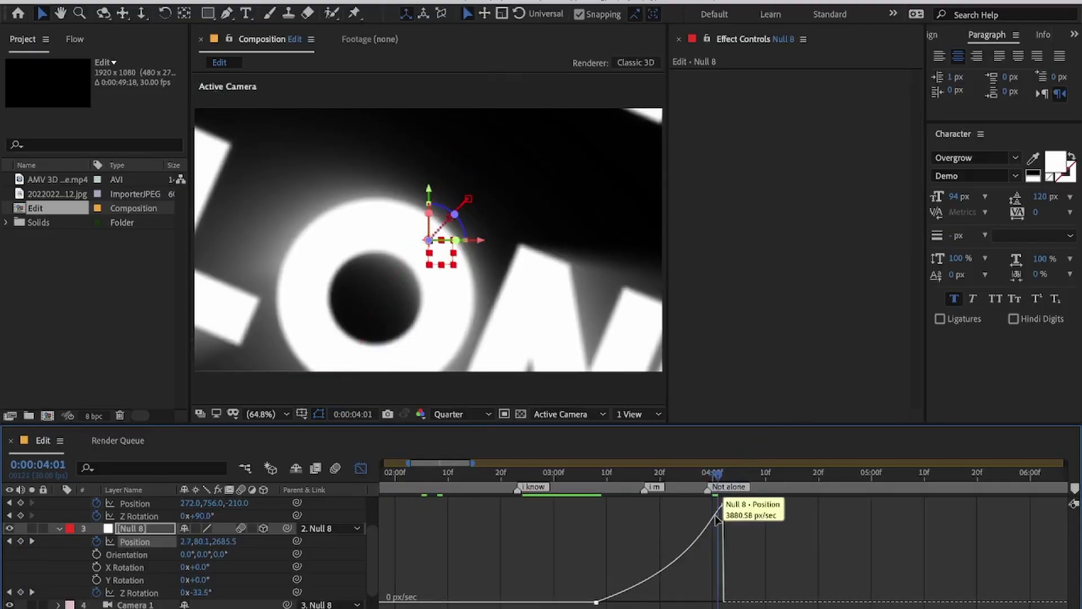
pyautogui.moveTo(734, 504); pyautogui.dragTo(706, 524)
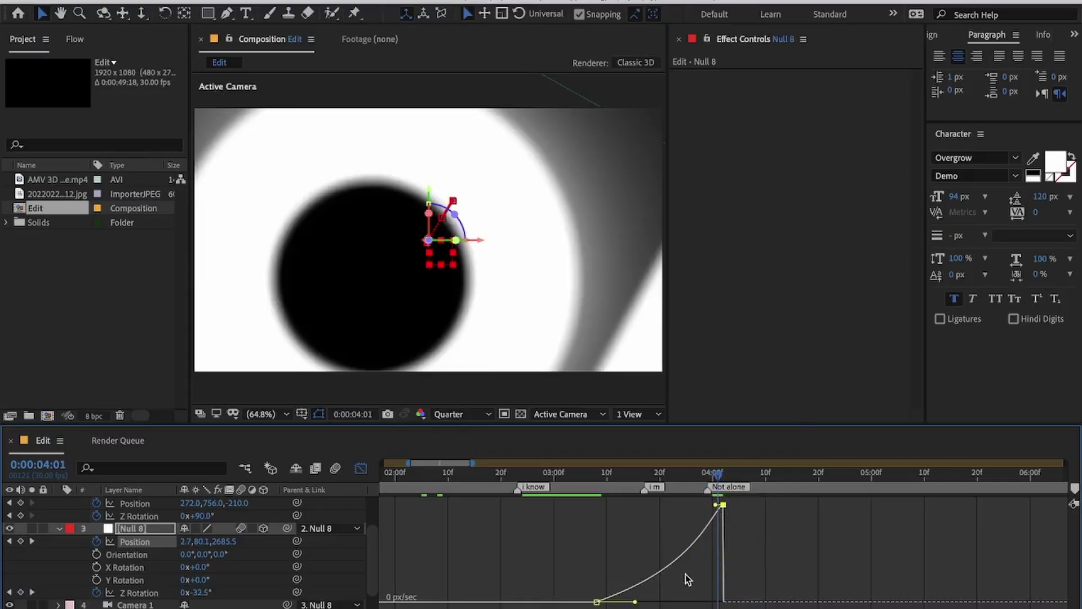
pyautogui.moveTo(724, 528)
pyautogui.moveTo(723, 505); pyautogui.dragTo(660, 602)
pyautogui.click(645, 476)
pyautogui.press('space')
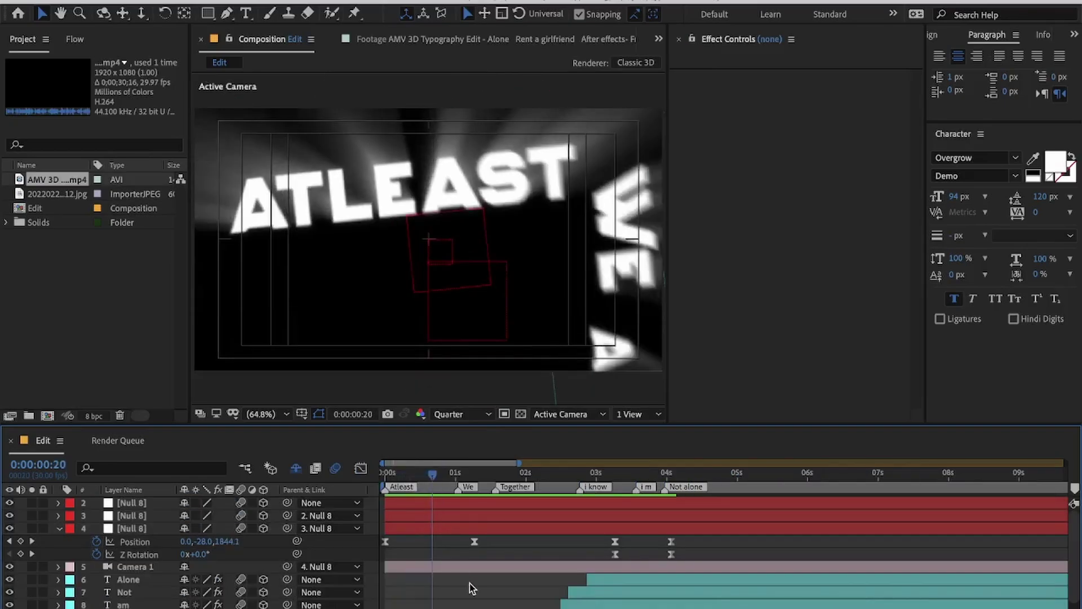
# Step: Collapse the layers' keyframed properties and add a 1920 x 1080 black solid named Particulars above the Atleast text layer
pyautogui.press('u')
pyautogui.press('u')
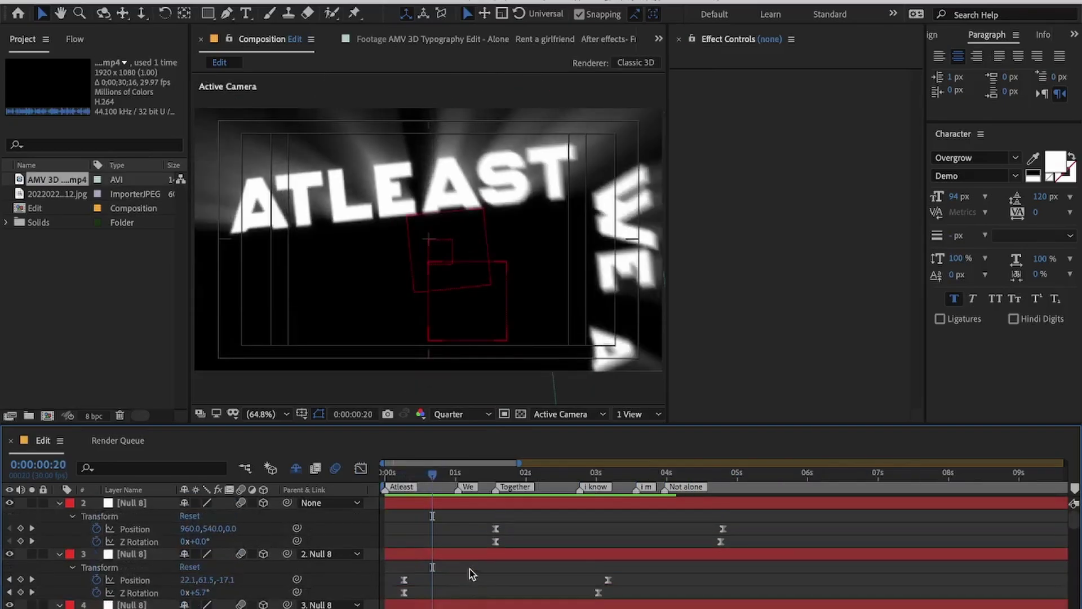
pyautogui.press('u')
pyautogui.scroll(-1, 469, 568)
pyautogui.click(469, 607)
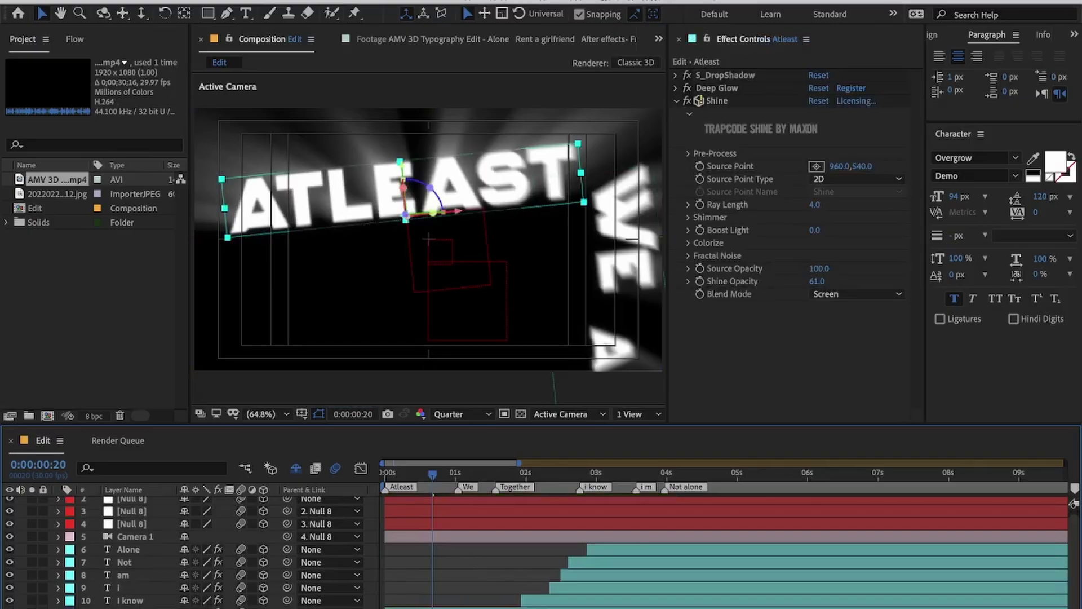
pyautogui.hotkey('ctrl', 'y')
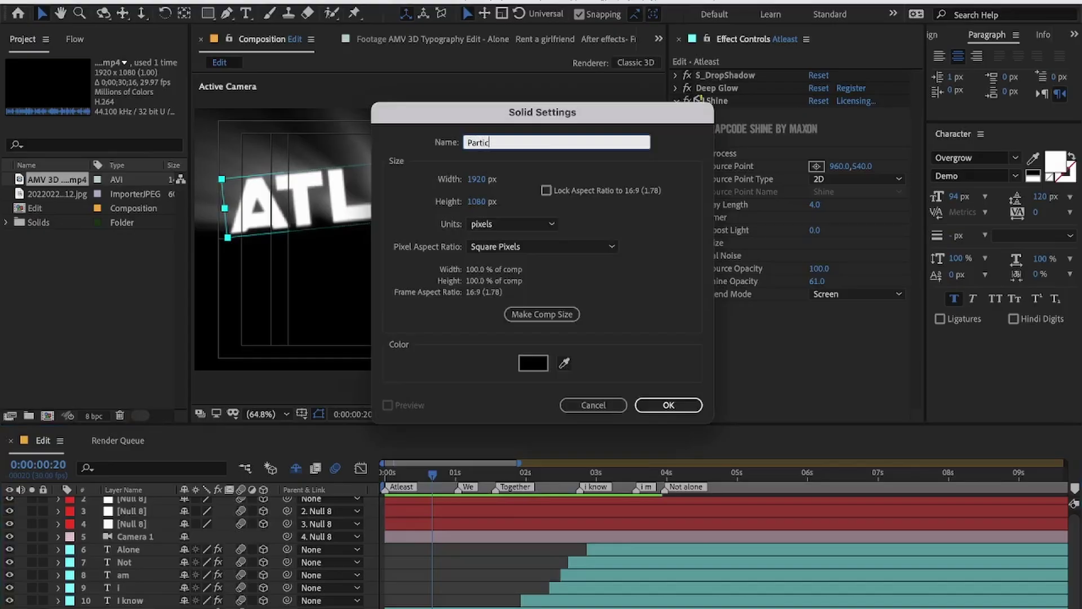
pyautogui.press('Return')
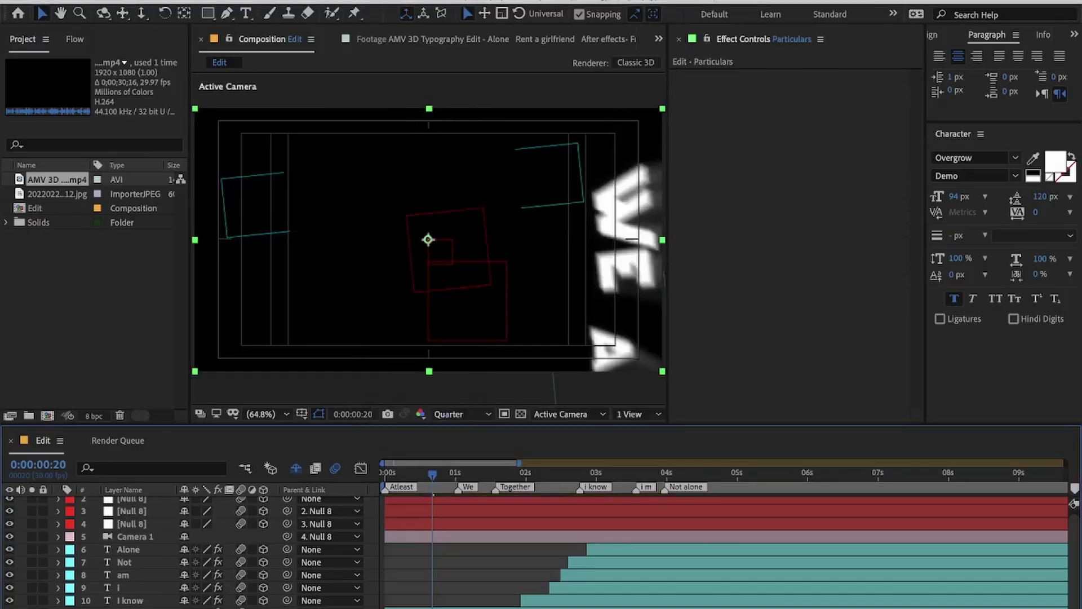
# Step: Apply the Particular effect to the Particulars solid
pyautogui.scroll(-1, 409, 600)
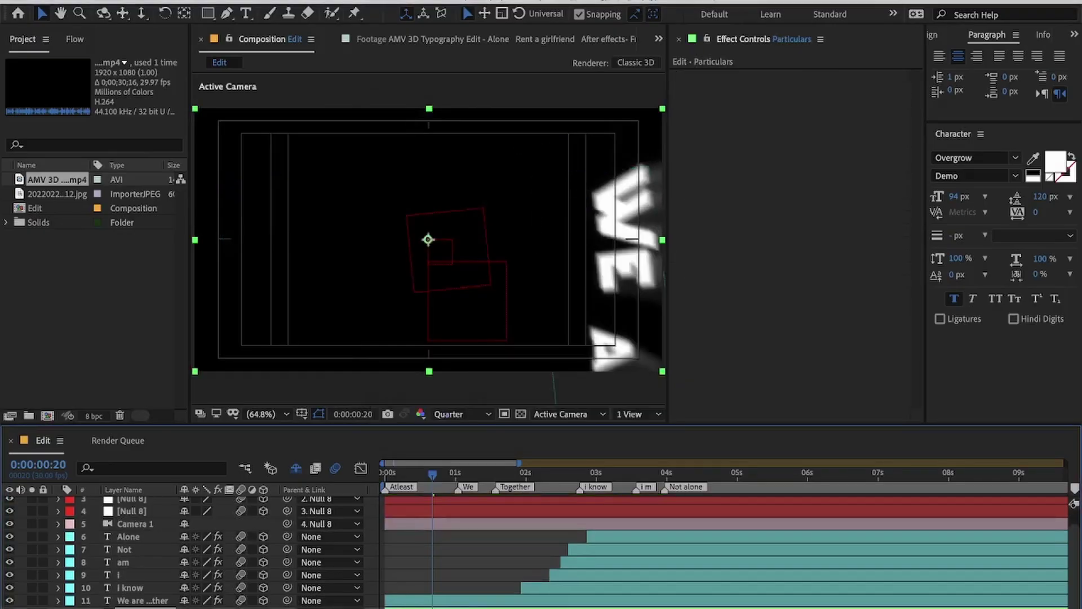
pyautogui.hotkey('ctrl', 'space')
pyautogui.write('parti')
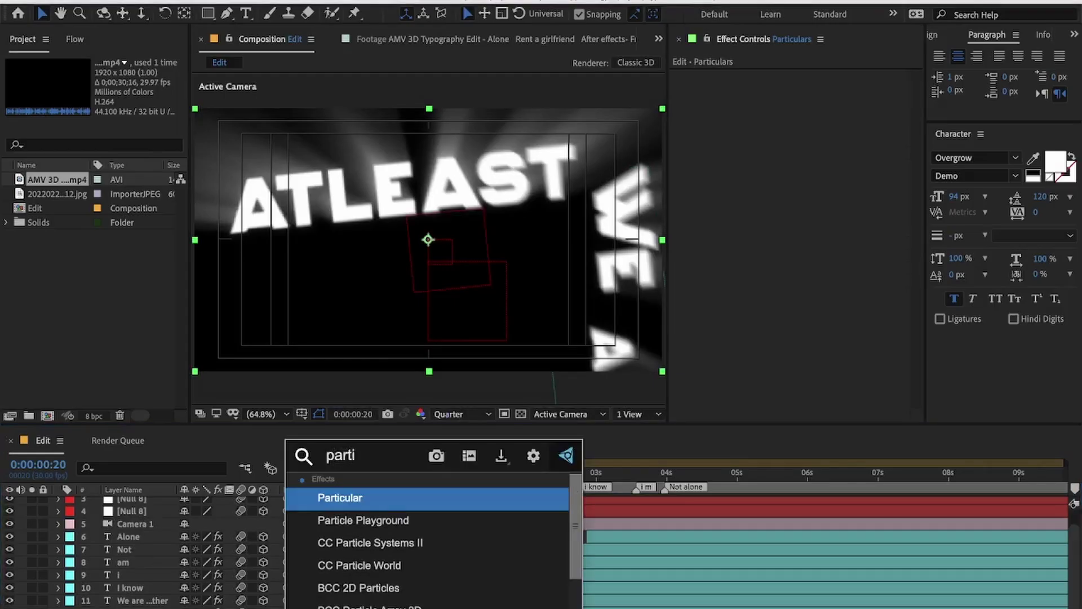
pyautogui.press('Return')
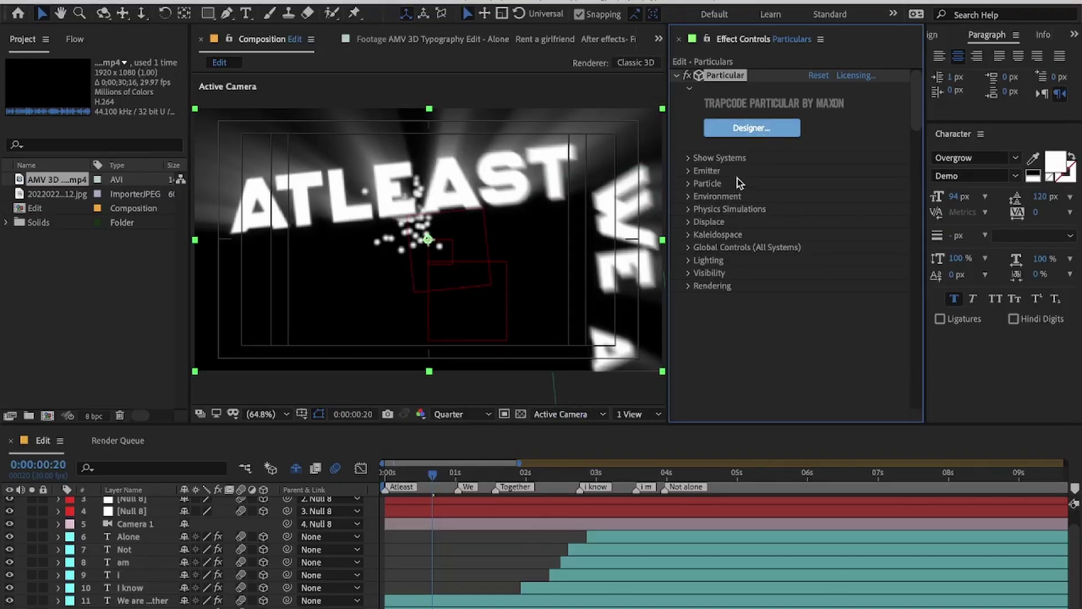
# Step: In the Particular Designer, set the Emitter Type to Box and Particles/sec to 250
pyautogui.click(723, 131)
pyautogui.click(1024, 133)
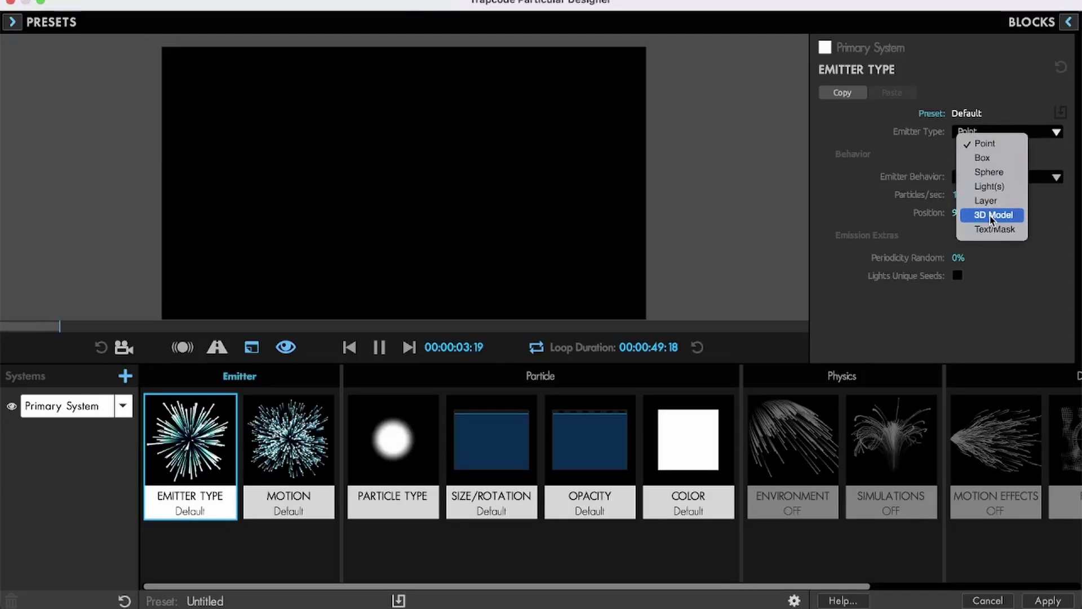
pyautogui.click(992, 159)
pyautogui.click(957, 196)
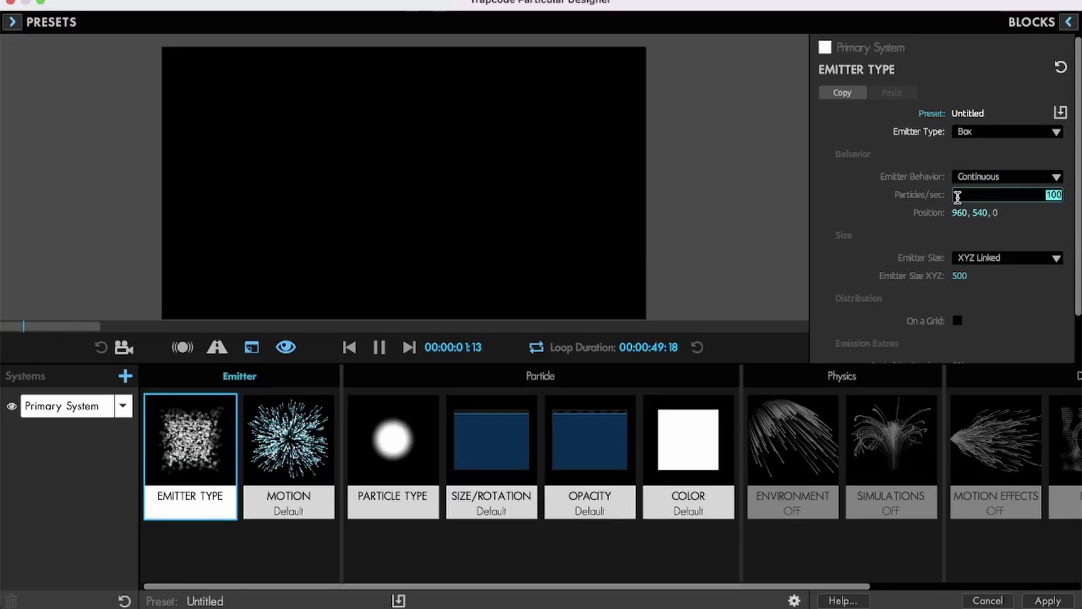
pyautogui.write('250')
# Step: Keep Sphere as the Particle Type and set the particle Size to 16
pyautogui.click(368, 451)
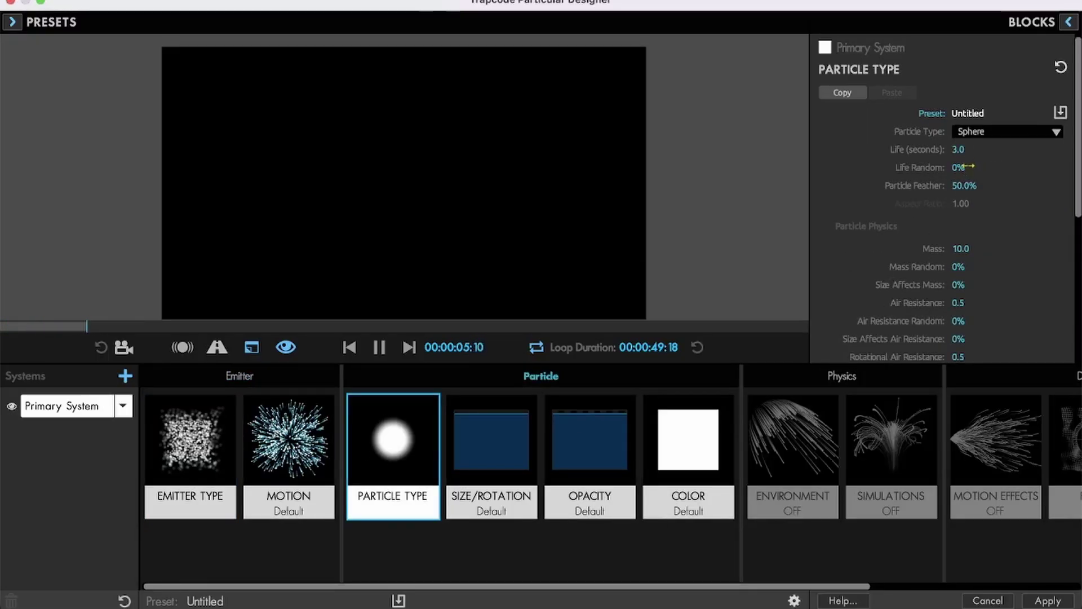
pyautogui.click(969, 133)
pyautogui.click(969, 134)
pyautogui.click(509, 459)
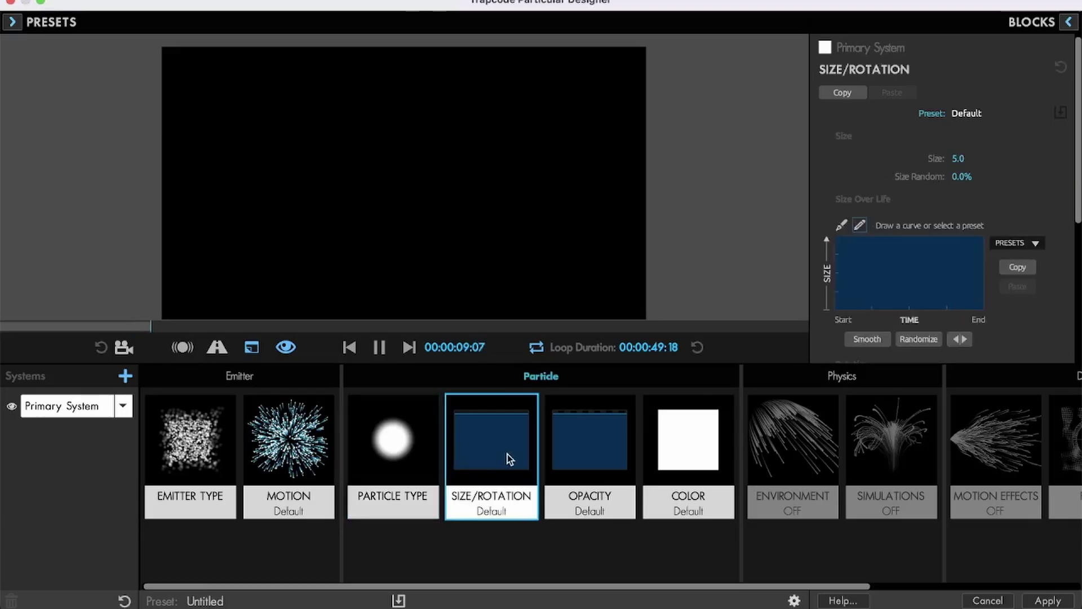
pyautogui.click(954, 161)
pyautogui.write('16')
pyautogui.press('Return')
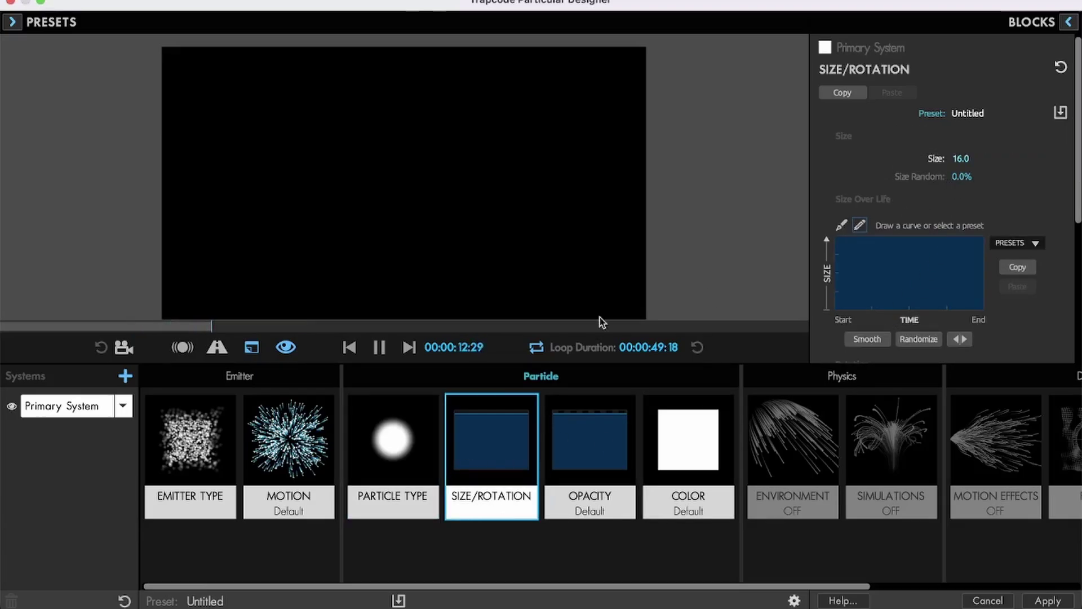
# Step: Set the emitter size to XYZ Individual with 10000 in X, 15000 in Y and 10000 in Z
pyautogui.click(230, 439)
pyautogui.click(1017, 258)
pyautogui.click(992, 276)
pyautogui.click(967, 275)
pyautogui.write('1')
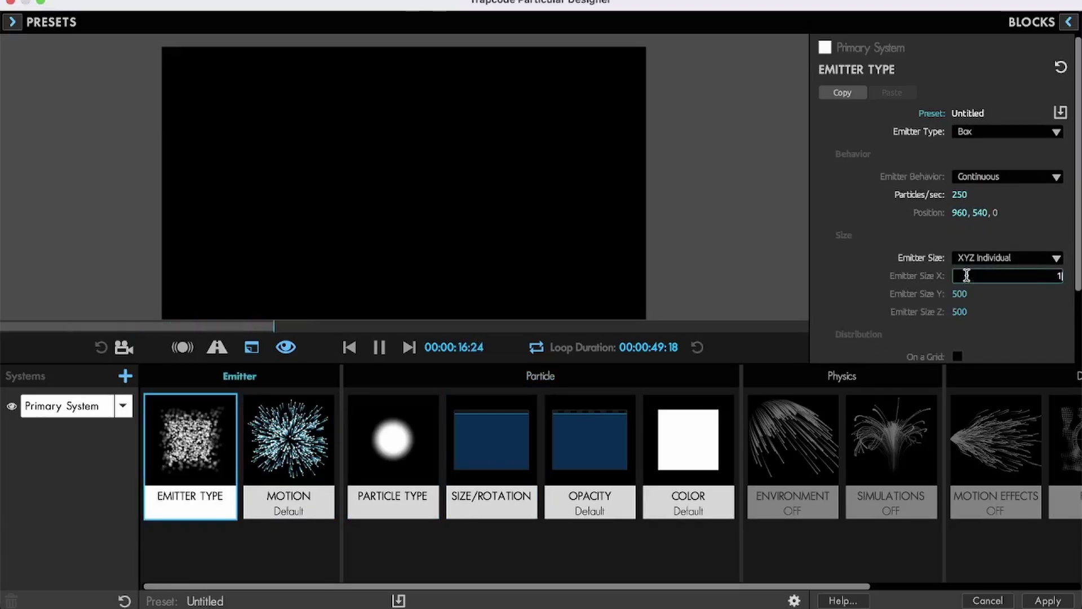
pyautogui.write('0000')
pyautogui.press('Return')
pyautogui.click(962, 294)
pyautogui.write('1500')
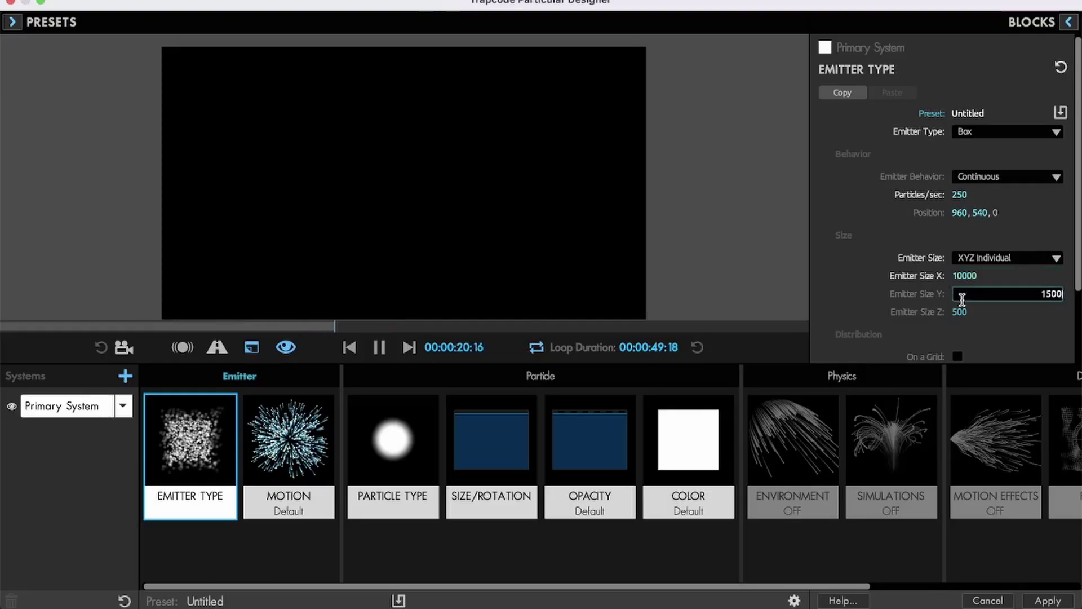
pyautogui.press('Return')
pyautogui.click(960, 312)
pyautogui.write('10000')
pyautogui.press('Return')
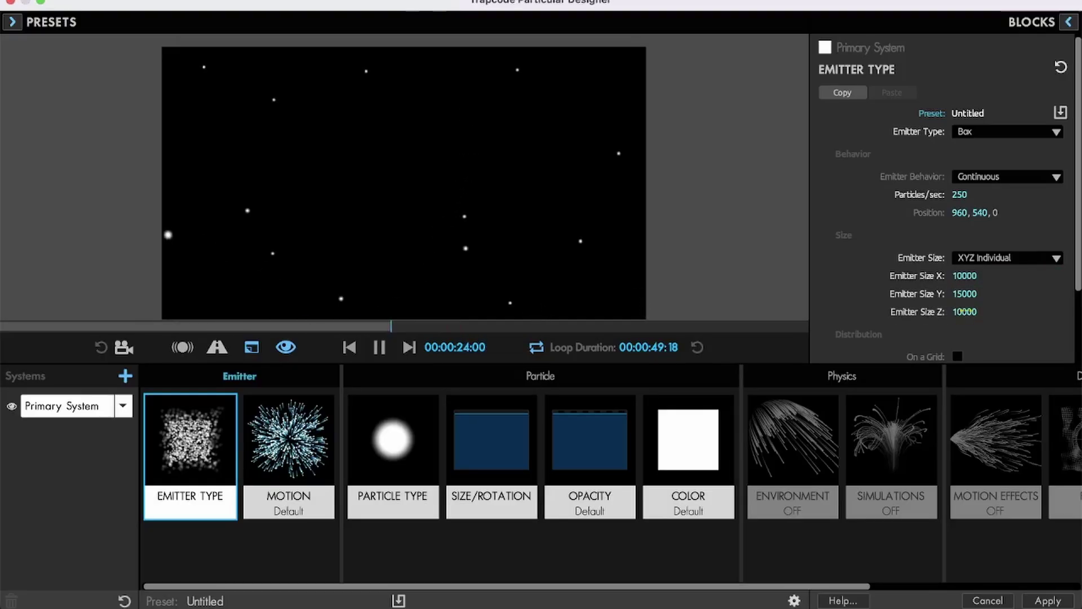
# Step: Set the particles' Size Random and Opacity Random to 100%
pyautogui.click(491, 445)
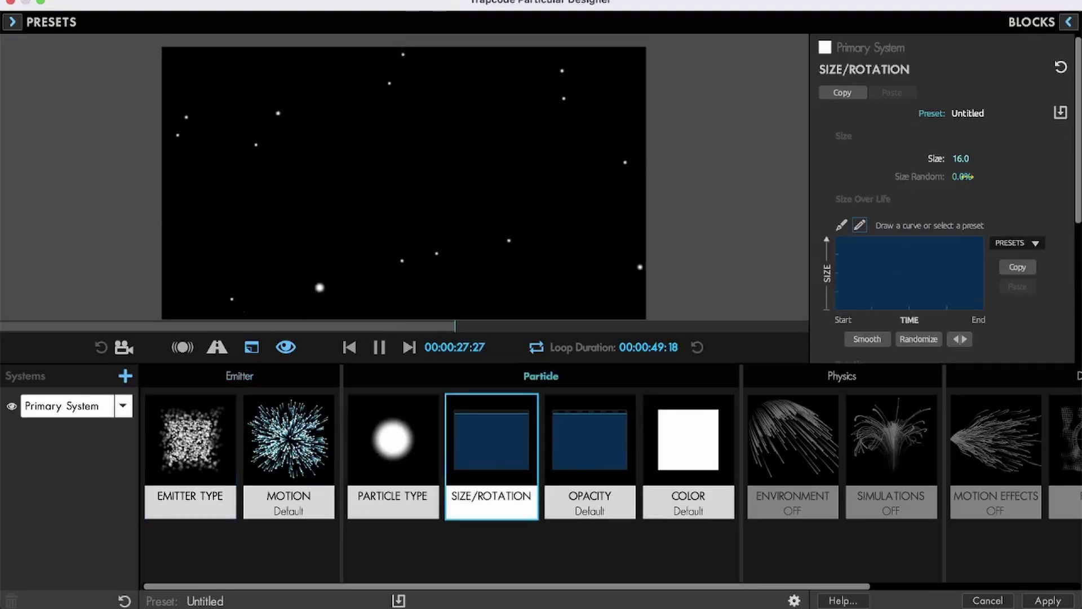
pyautogui.click(590, 445)
pyautogui.click(491, 445)
pyautogui.click(590, 445)
pyautogui.moveTo(964, 177); pyautogui.dragTo(1020, 176)
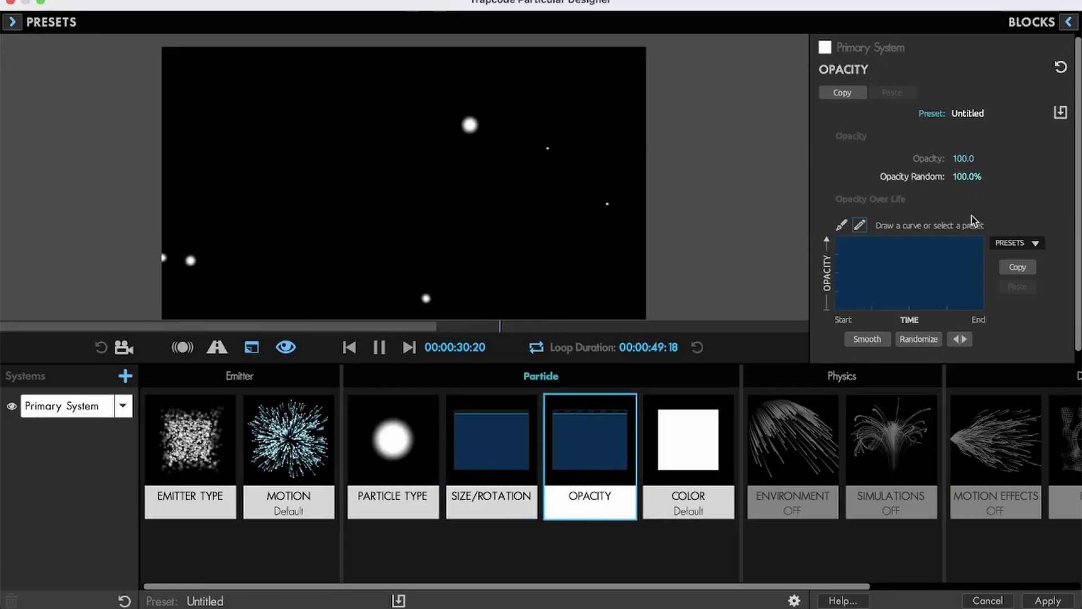
# Step: Apply the trapezoid curve preset to Opacity Over Life and the early-peaking triangular preset to Size Over Life
pyautogui.click(1017, 242)
pyautogui.click(1018, 307)
pyautogui.click(491, 445)
pyautogui.click(1036, 242)
pyautogui.click(1017, 282)
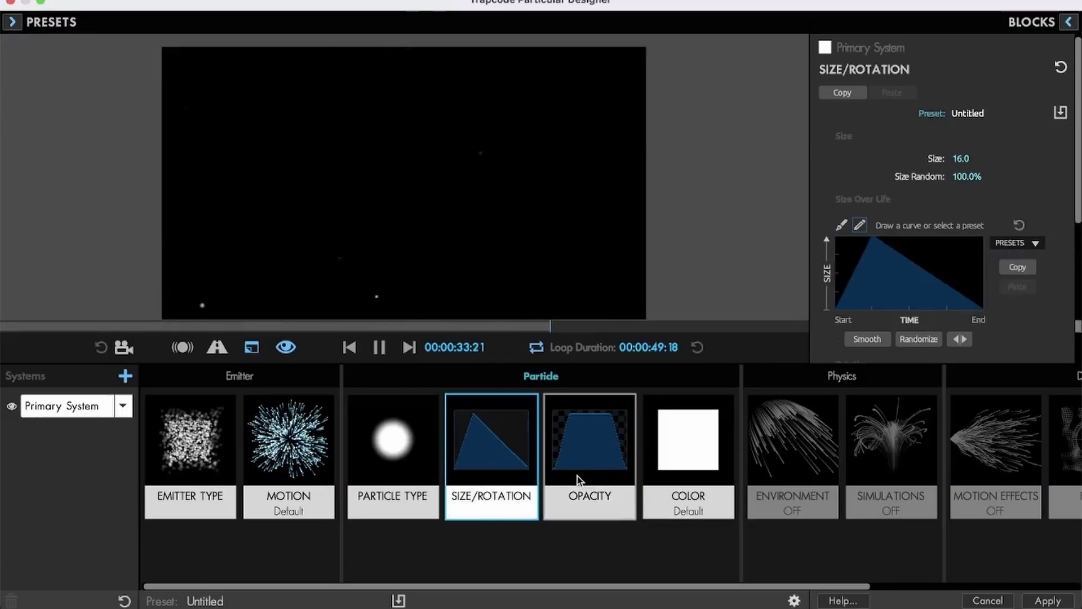
# Step: Try an Emitter Size Z of 15000 and undo the change
pyautogui.click(727, 448)
pyautogui.click(797, 430)
pyautogui.click(319, 431)
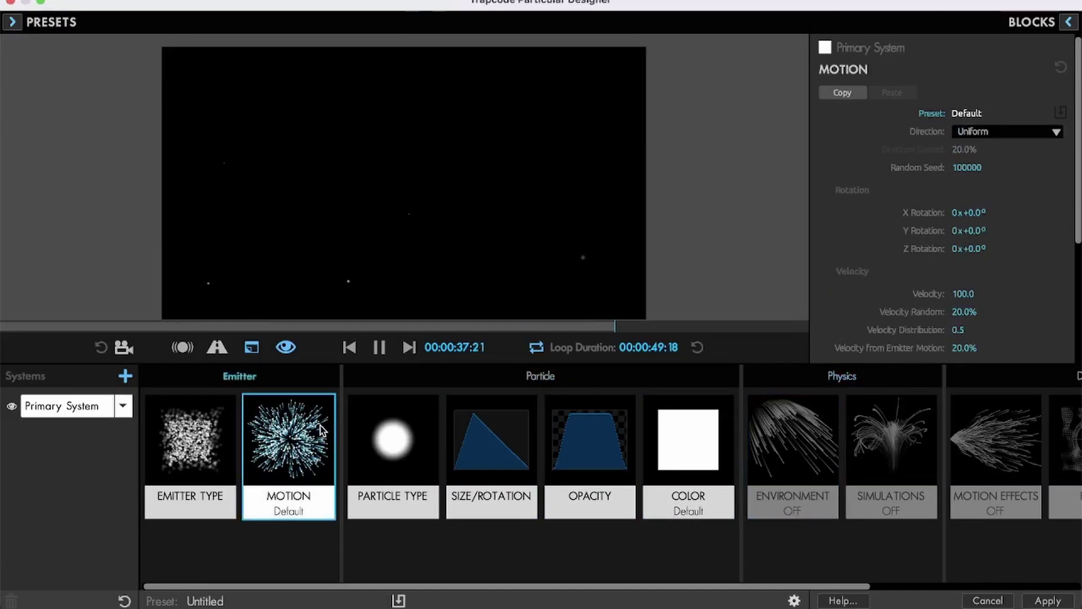
pyautogui.click(190, 440)
pyautogui.click(970, 311)
pyautogui.write('1')
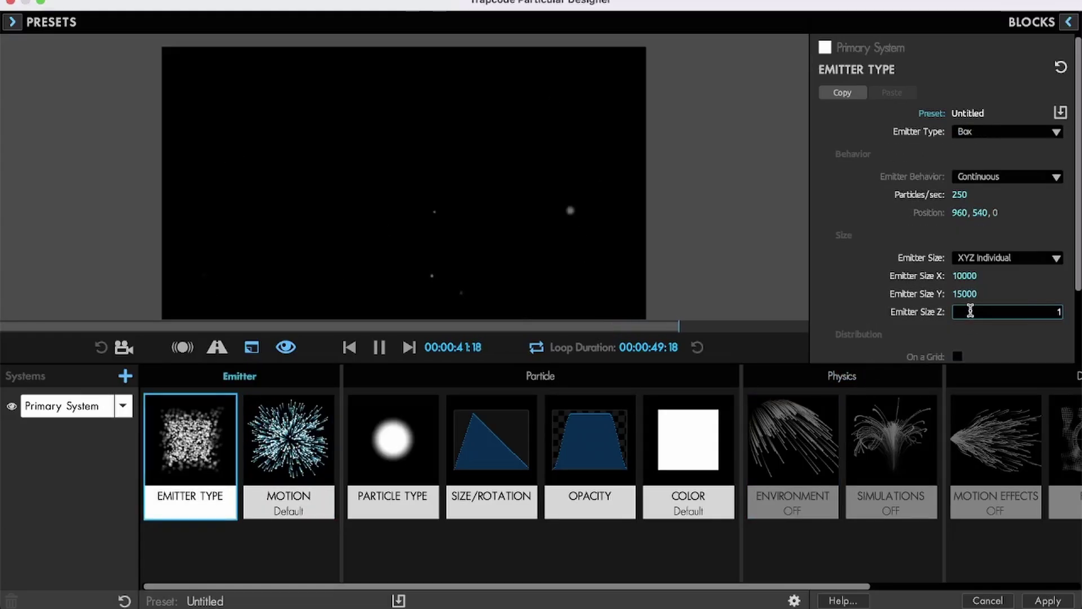
pyautogui.write('5000')
pyautogui.press('Return')
pyautogui.press('super+z')
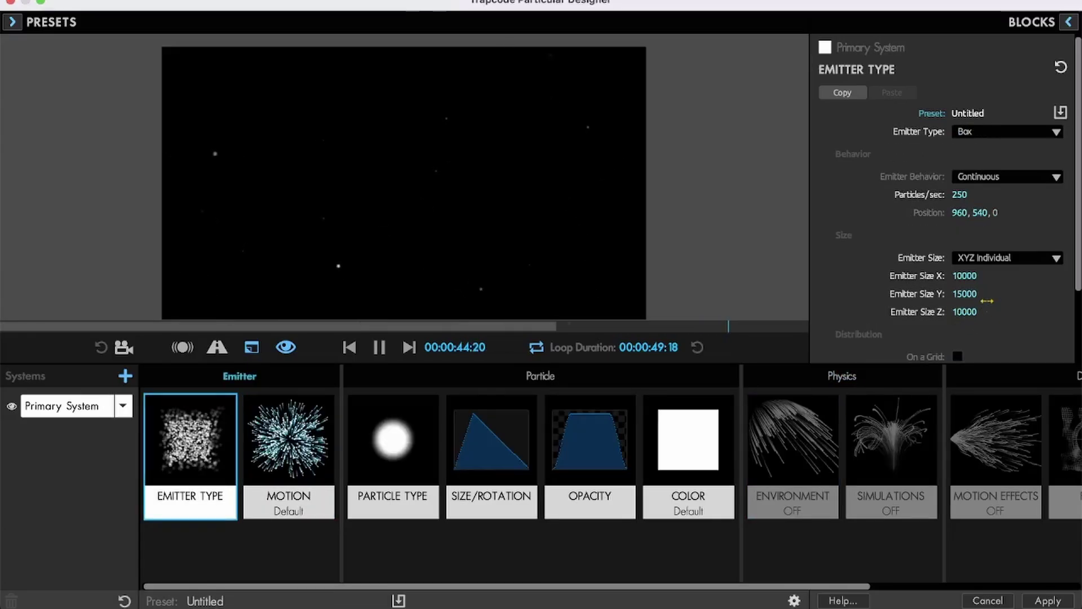
# Step: Set the emitter's Particles/sec to 350
pyautogui.click(959, 194)
pyautogui.write('350')
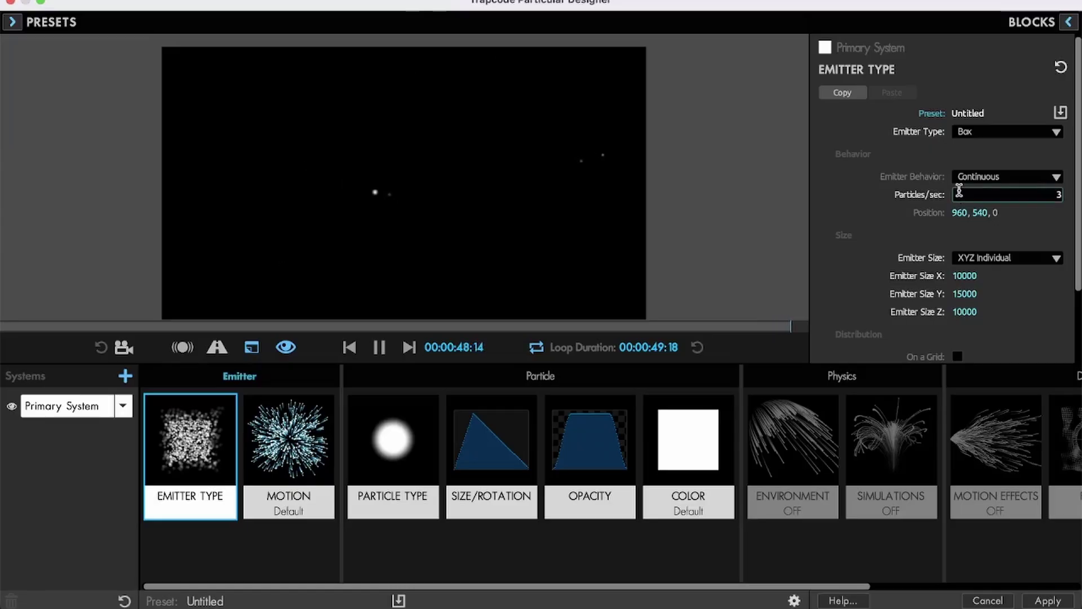
pyautogui.press('Return')
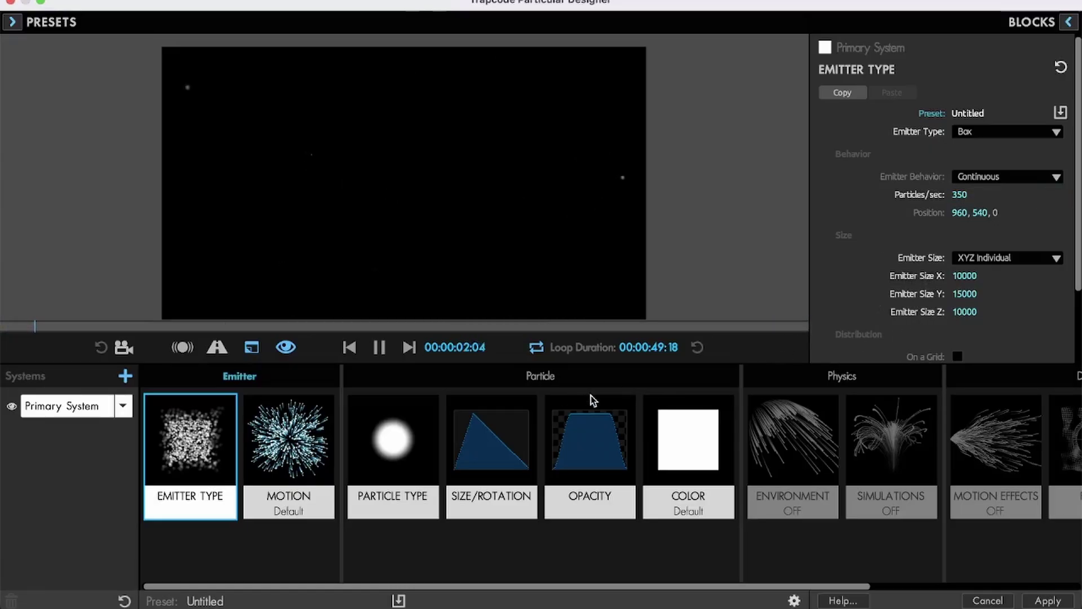
# Step: Set the particle life to 5 seconds with 100% Life Random and apply the Designer settings
pyautogui.click(418, 459)
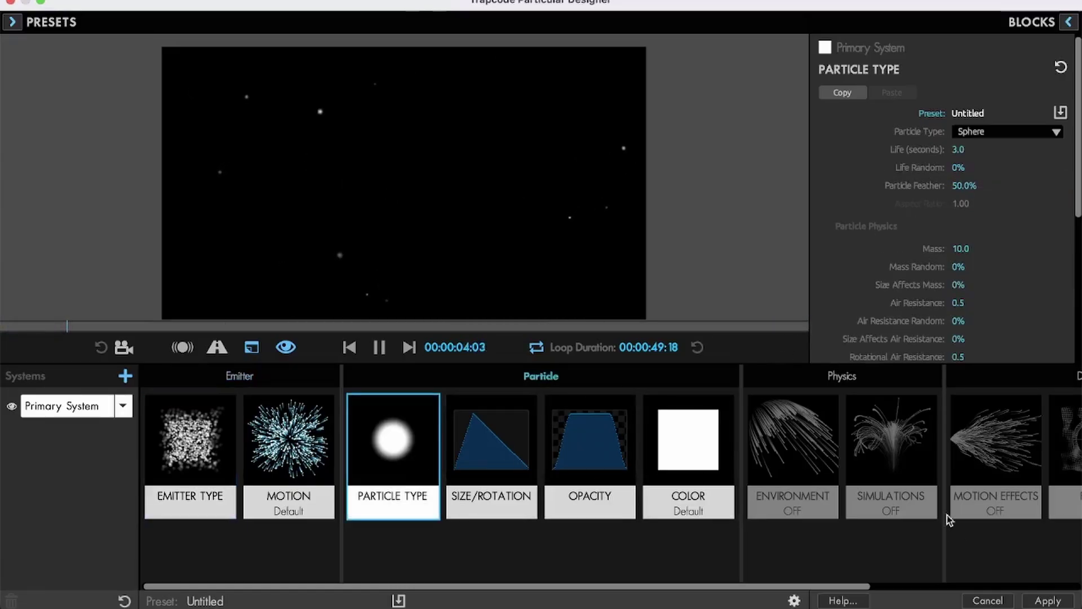
pyautogui.click(957, 150)
pyautogui.write('5')
pyautogui.press('Return')
pyautogui.moveTo(956, 167); pyautogui.dragTo(1010, 168)
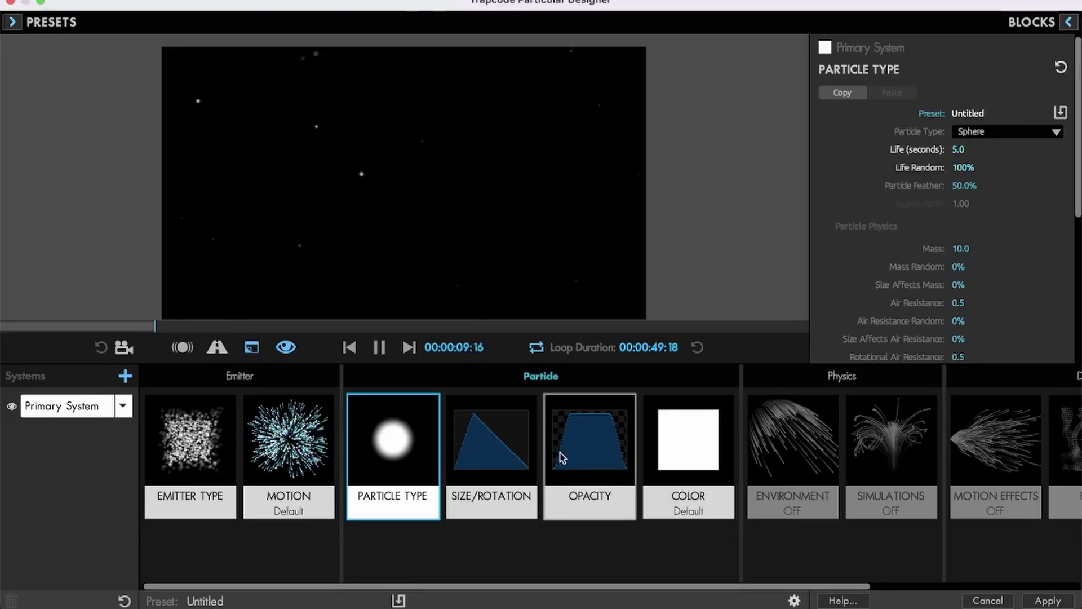
pyautogui.click(1048, 600)
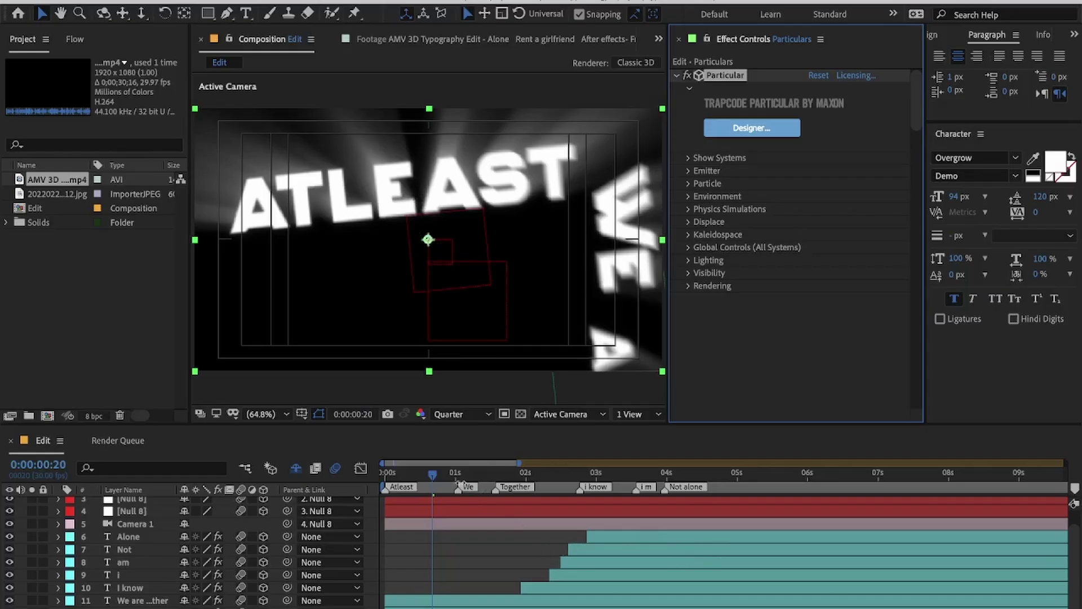
# Step: Check the particles around 1 second 15 frames and add the Deep Glow effect to the Particulars layer
pyautogui.click(487, 478)
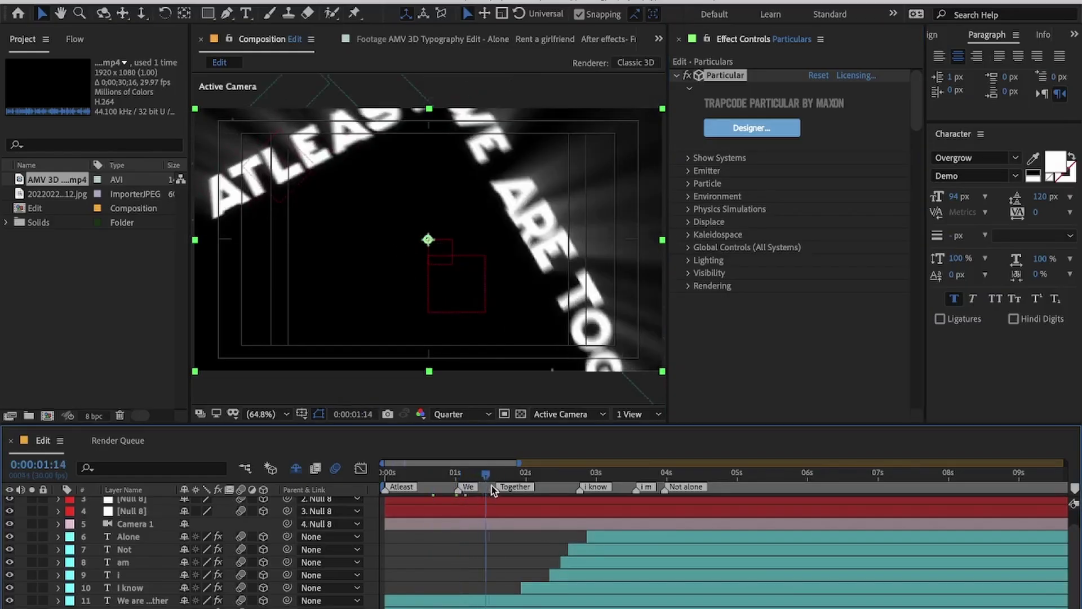
pyautogui.click(492, 485)
pyautogui.click(676, 76)
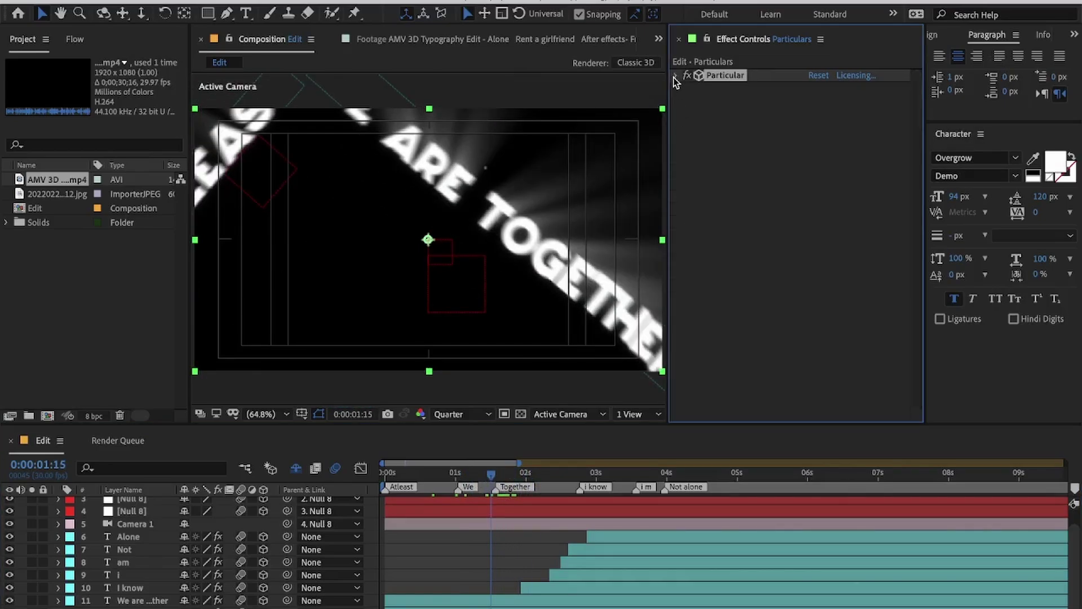
pyautogui.click(729, 247)
pyautogui.hotkey('ctrl', 'space')
pyautogui.write('d')
pyautogui.press('Return')
pyautogui.click(675, 77)
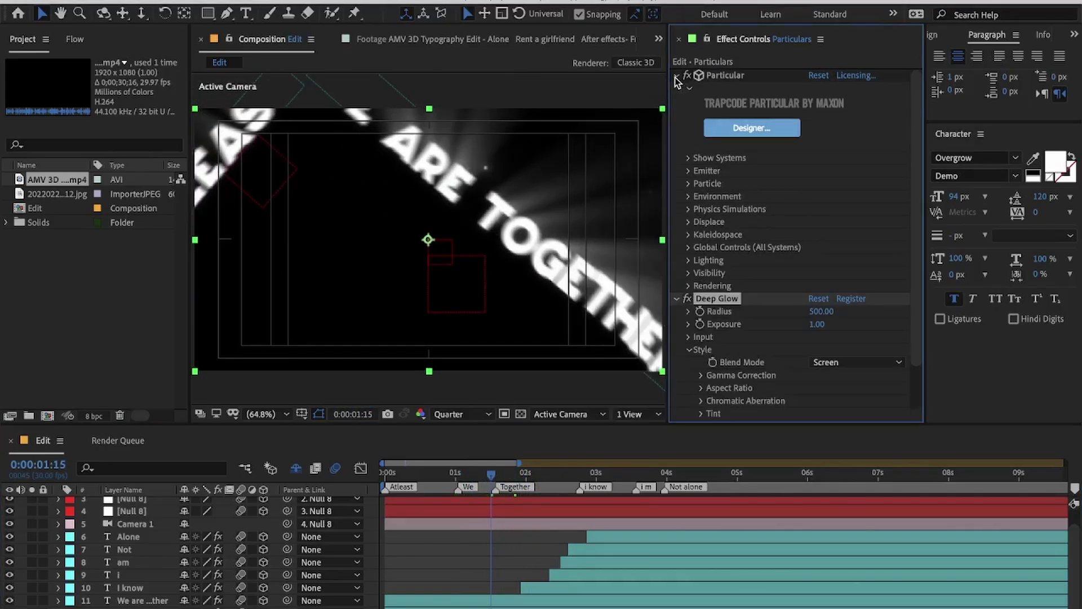
# Step: Set Particular's Emitter Size X and Y to 5000 and preview the particles up to about 3 seconds 10 frames
pyautogui.click(688, 183)
pyautogui.scroll(-3, 687, 183)
pyautogui.scroll(2, 727, 178)
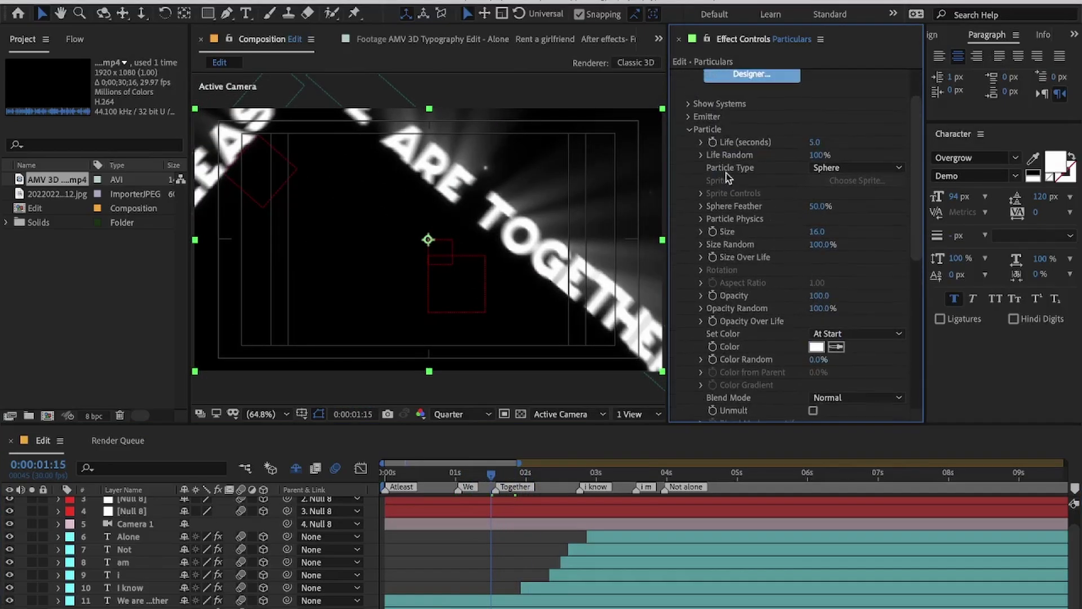
pyautogui.click(689, 117)
pyautogui.scroll(1, 761, 192)
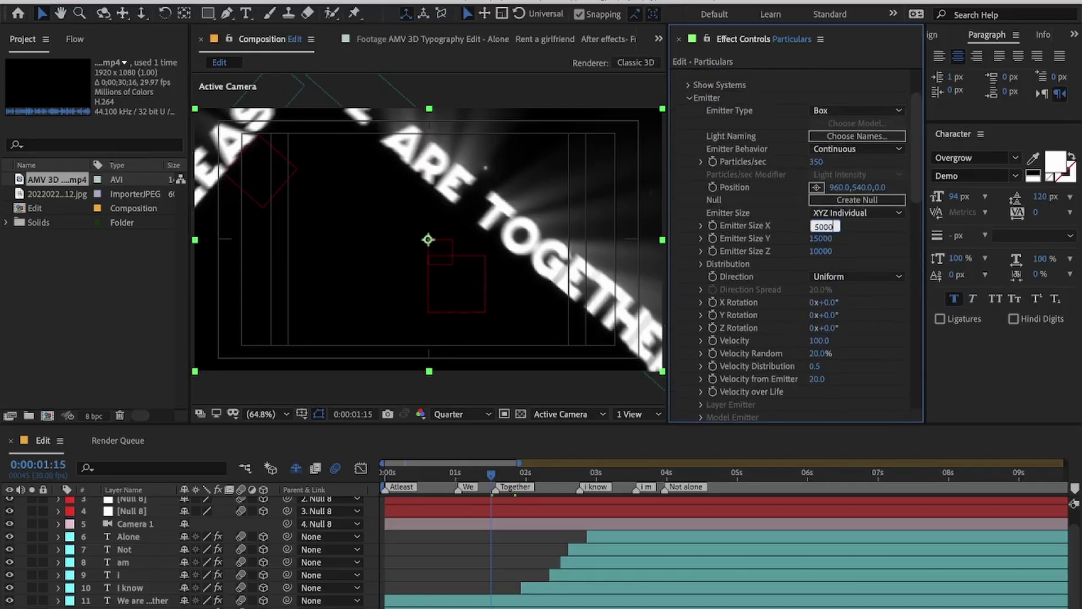
pyautogui.click(820, 238)
pyautogui.write('5')
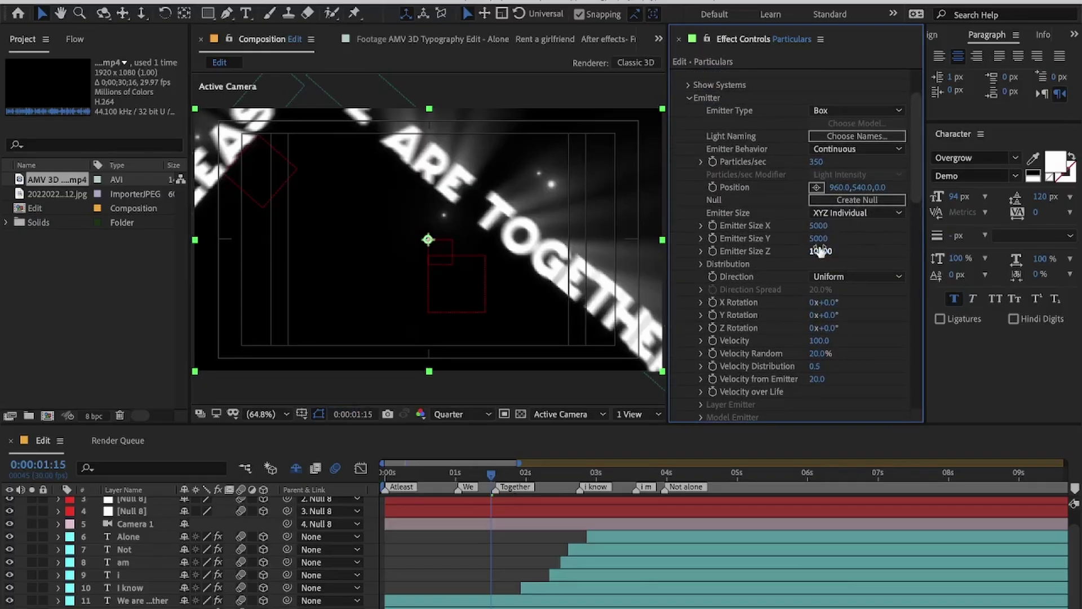
pyautogui.click(821, 251)
pyautogui.write('50')
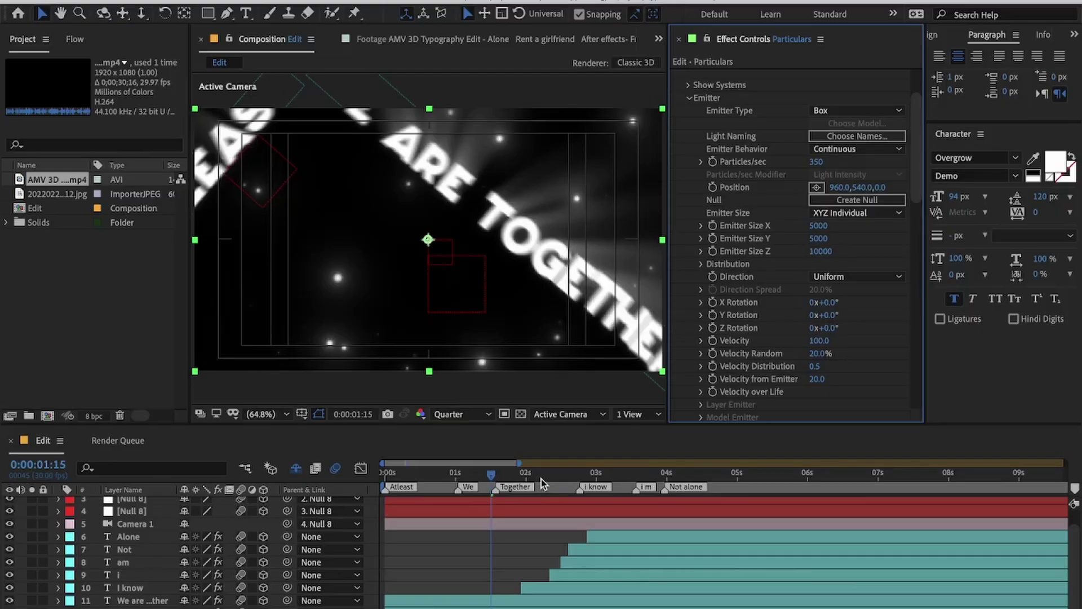
pyautogui.moveTo(542, 479); pyautogui.dragTo(620, 478)
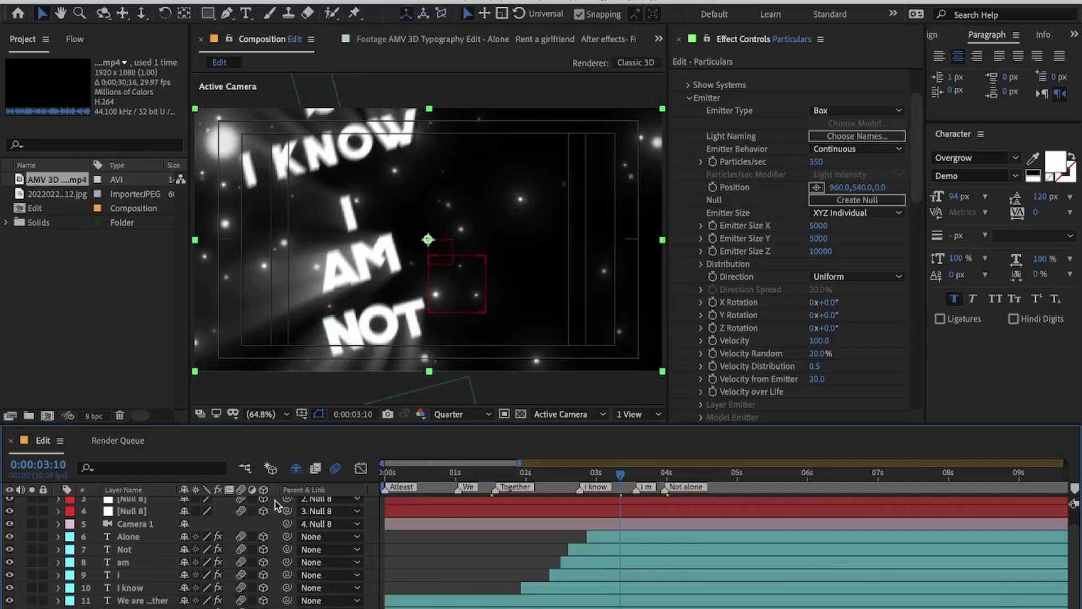
# Step: Collapse the Particular and Deep Glow effects and add Gradient Ramp to the Particulars layer
pyautogui.scroll(3, 727, 102)
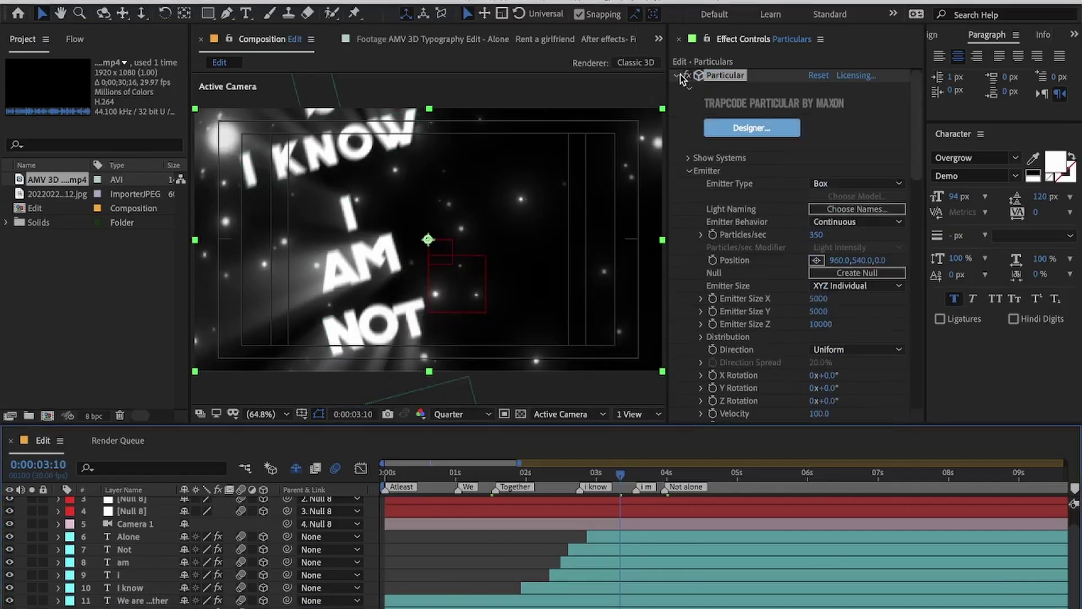
pyautogui.click(675, 75)
pyautogui.click(676, 88)
pyautogui.hotkey('ctrl', 'space')
pyautogui.write('gra')
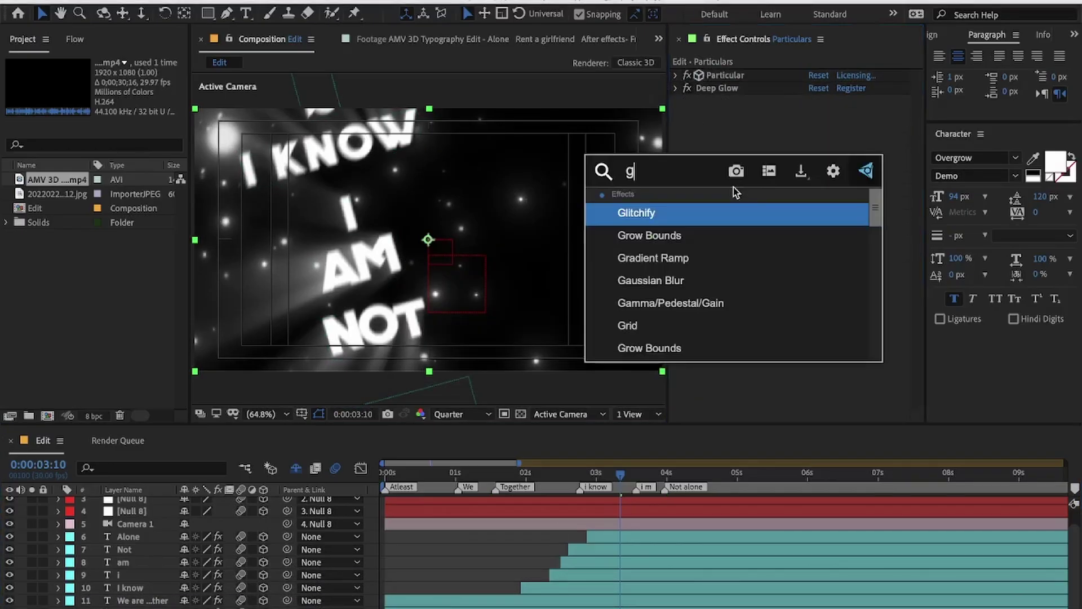
pyautogui.press('Return')
# Step: Set the Gradient Ramp's Start Color to light cyan and its End Color to orange
pyautogui.click(816, 126)
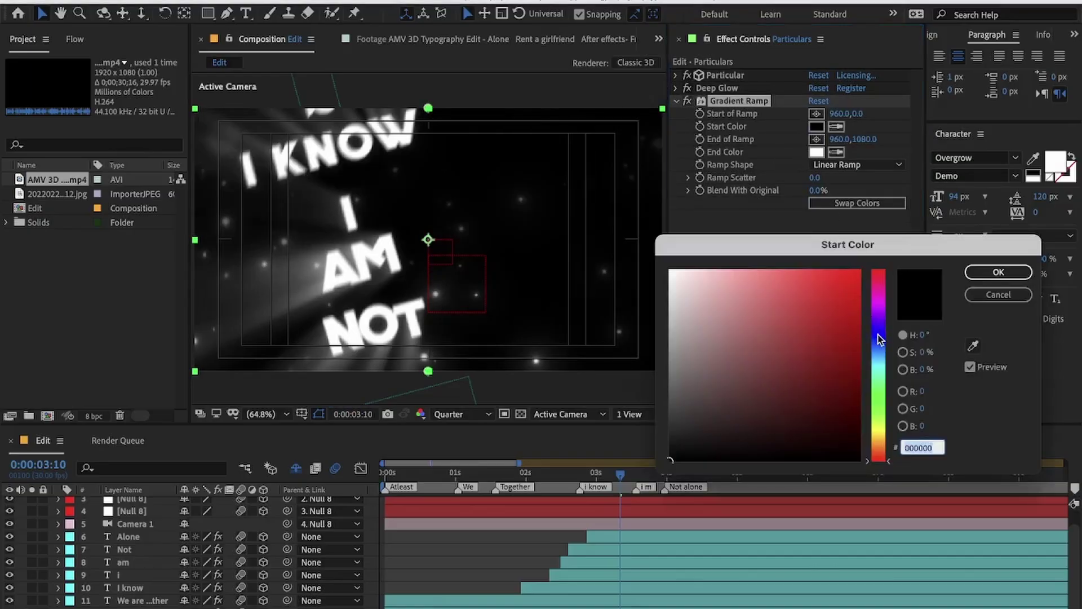
pyautogui.click(879, 364)
pyautogui.click(806, 286)
pyautogui.click(998, 272)
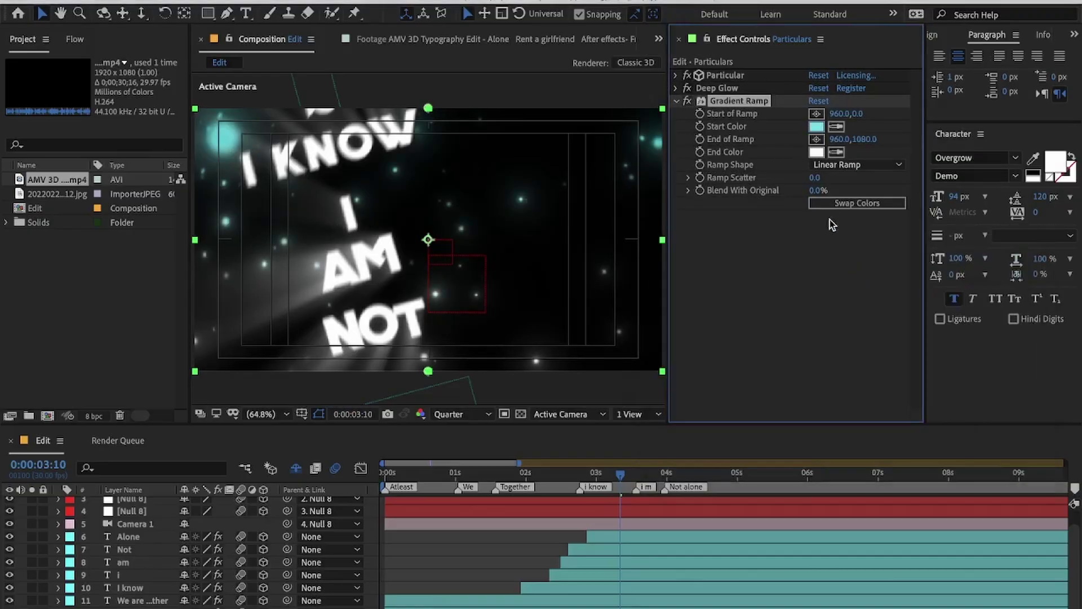
pyautogui.click(817, 151)
pyautogui.click(879, 442)
pyautogui.click(821, 292)
pyautogui.click(821, 292)
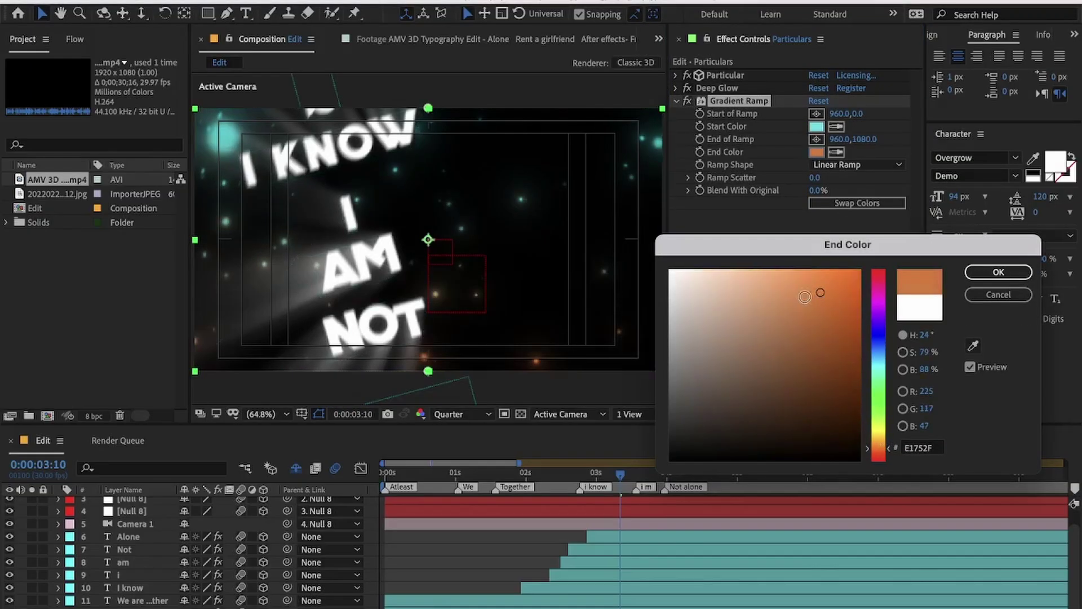
pyautogui.click(998, 272)
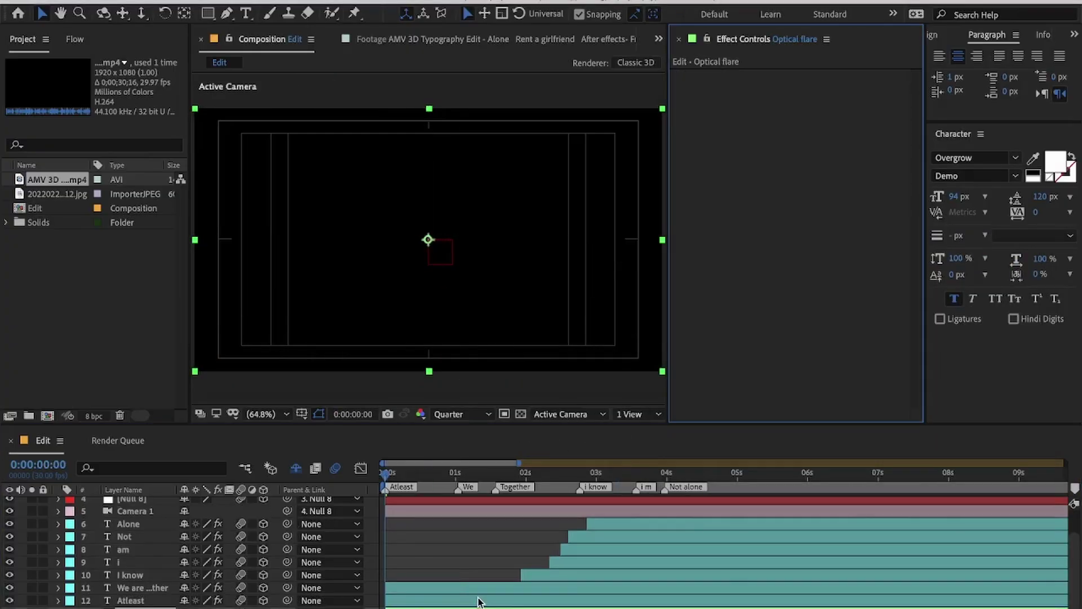
# Step: Try the Optical Flares effect on the Optical flare layer and remove it again
pyautogui.hotkey('ctrl', 'space')
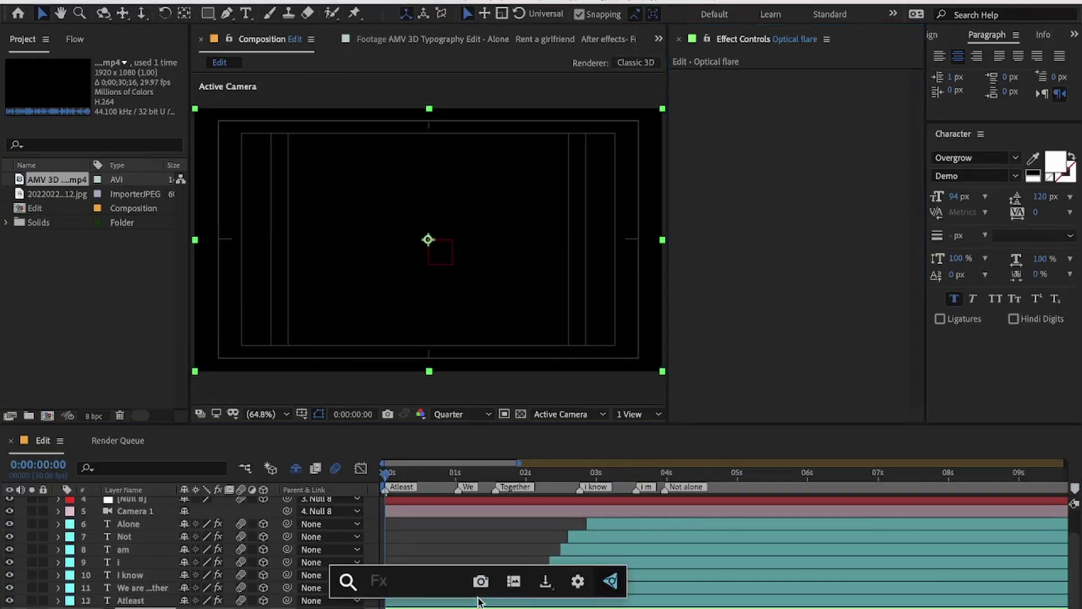
pyautogui.write('flare')
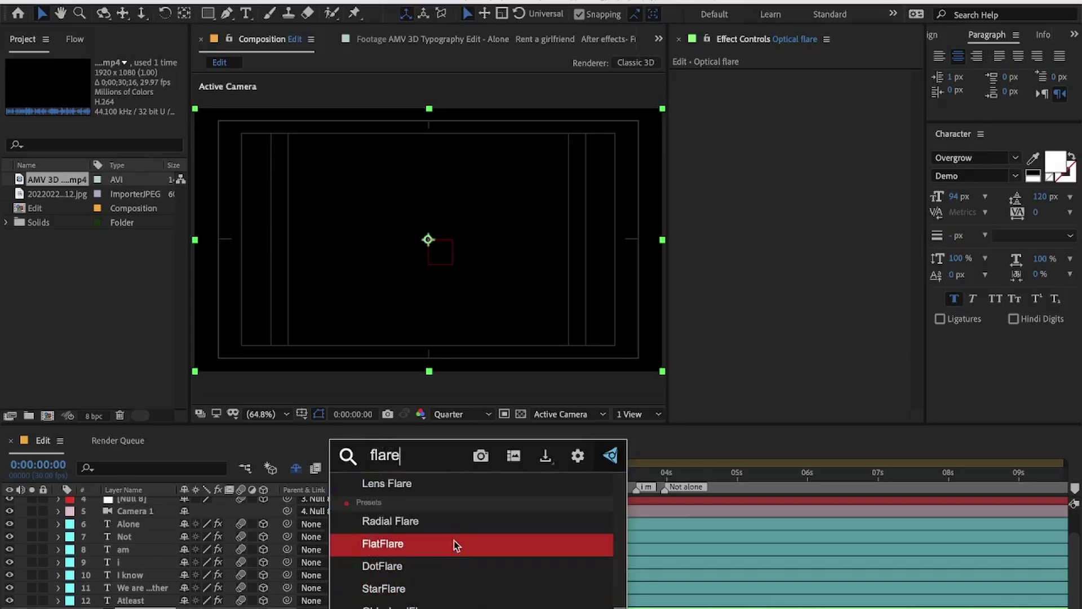
pyautogui.click(458, 545)
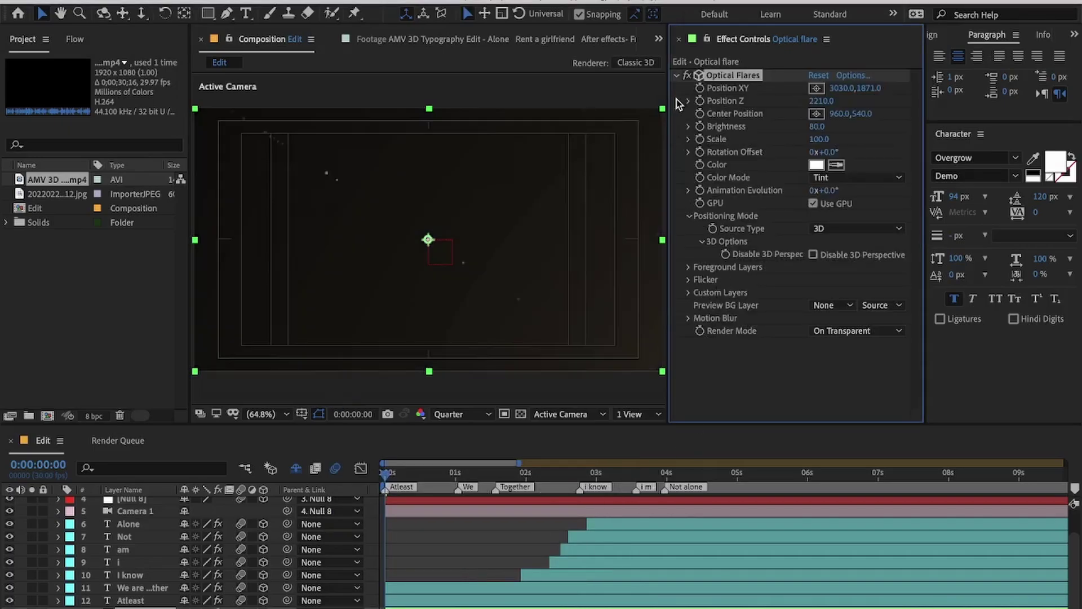
pyautogui.click(676, 76)
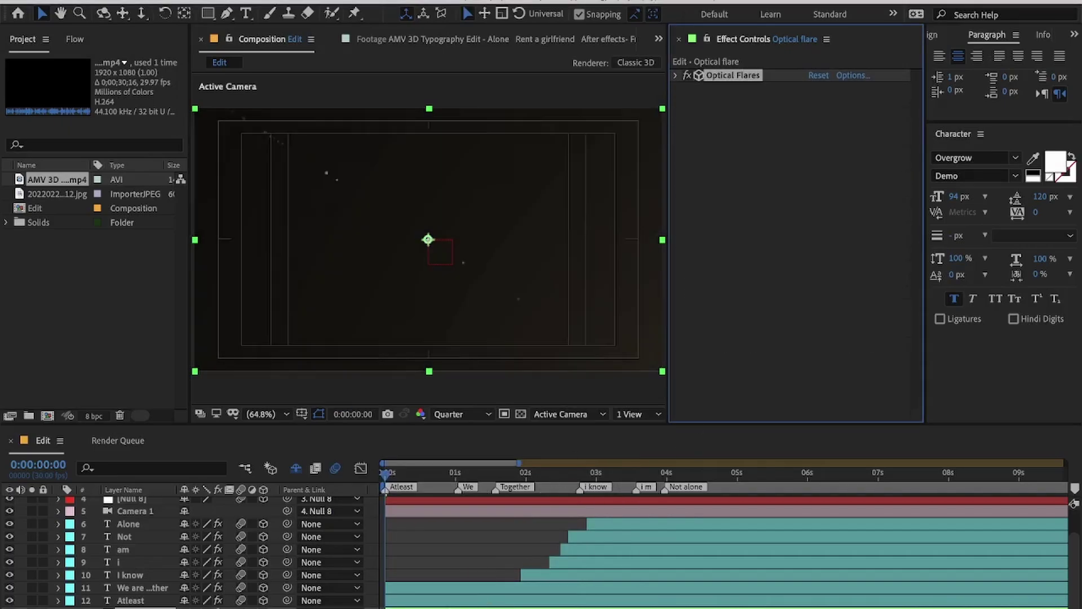
pyautogui.press('Delete')
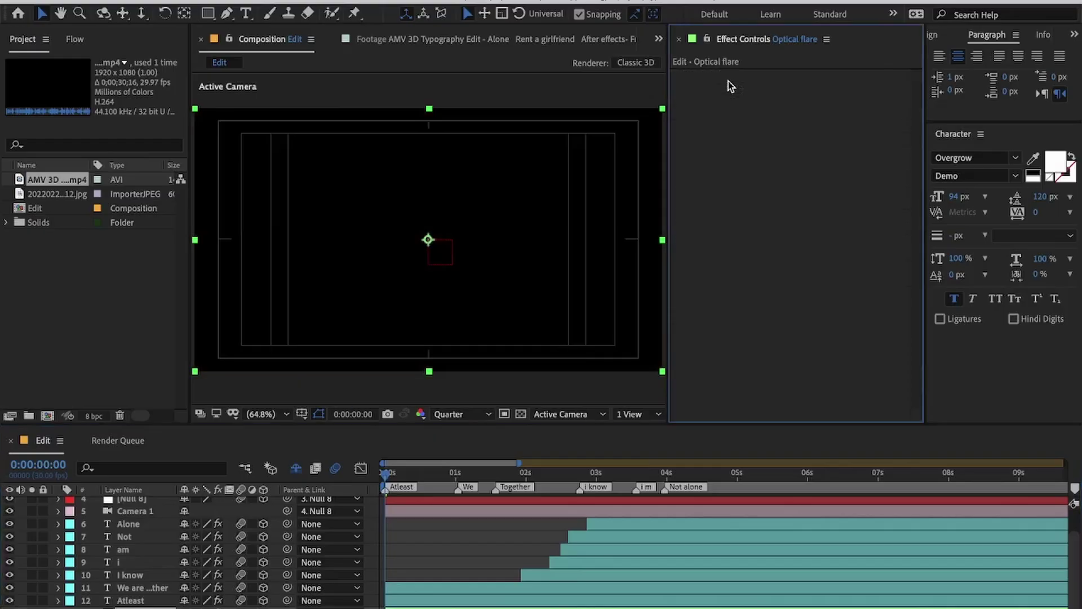
pyautogui.hotkey('ctrl', 'space')
pyautogui.write('flare')
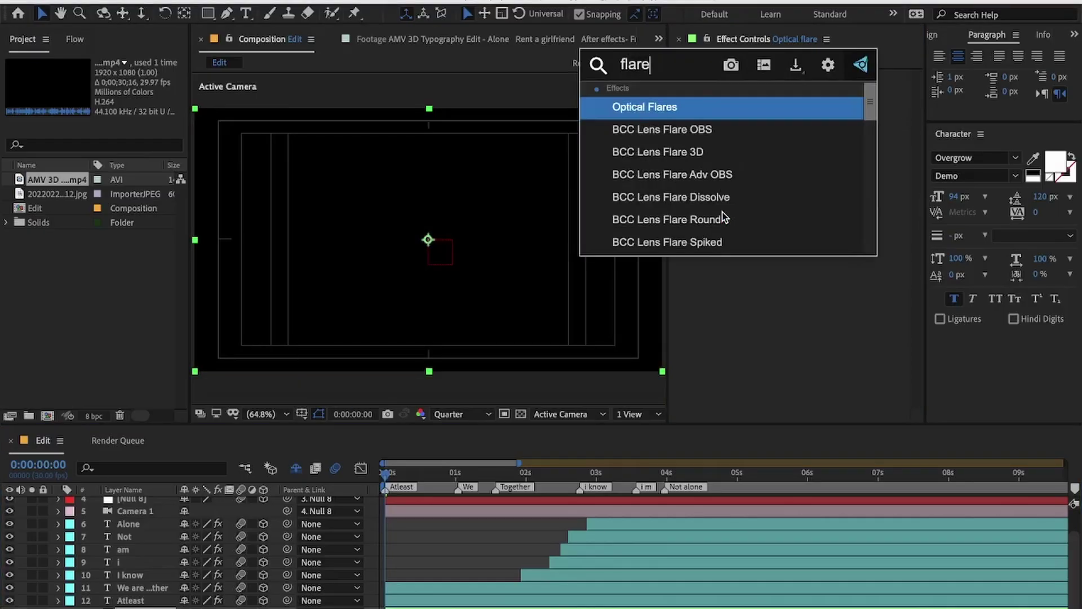
pyautogui.press('Escape')
# Step: Delete the Optical flare layer and scrub through the lyric animation to review it
pyautogui.moveTo(387, 474); pyautogui.dragTo(589, 503)
pyautogui.scroll(-1, 451, 605)
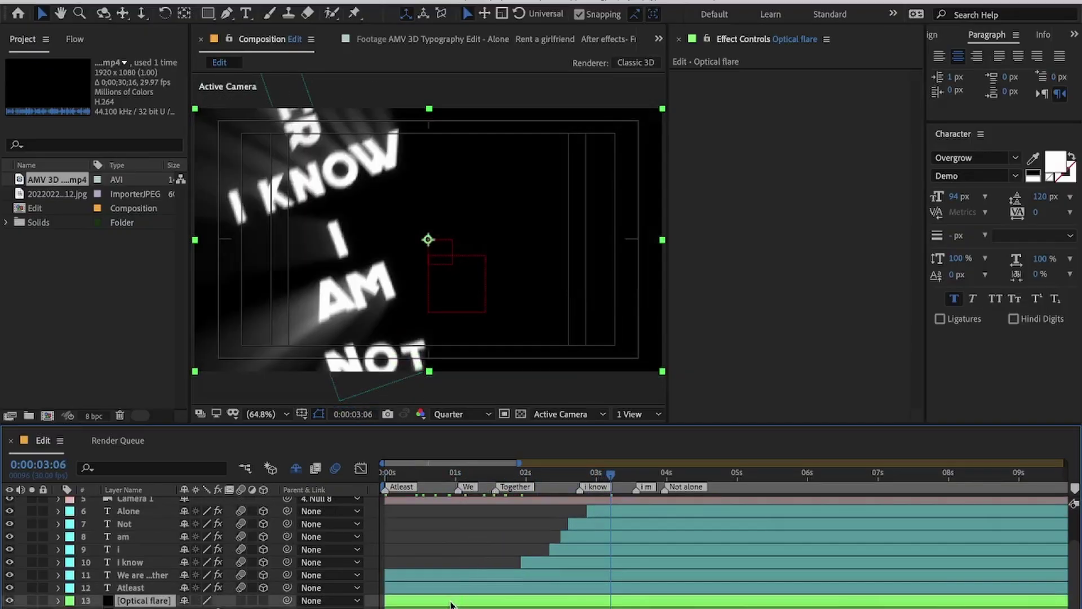
pyautogui.press('Delete')
pyautogui.moveTo(416, 475); pyautogui.dragTo(578, 515)
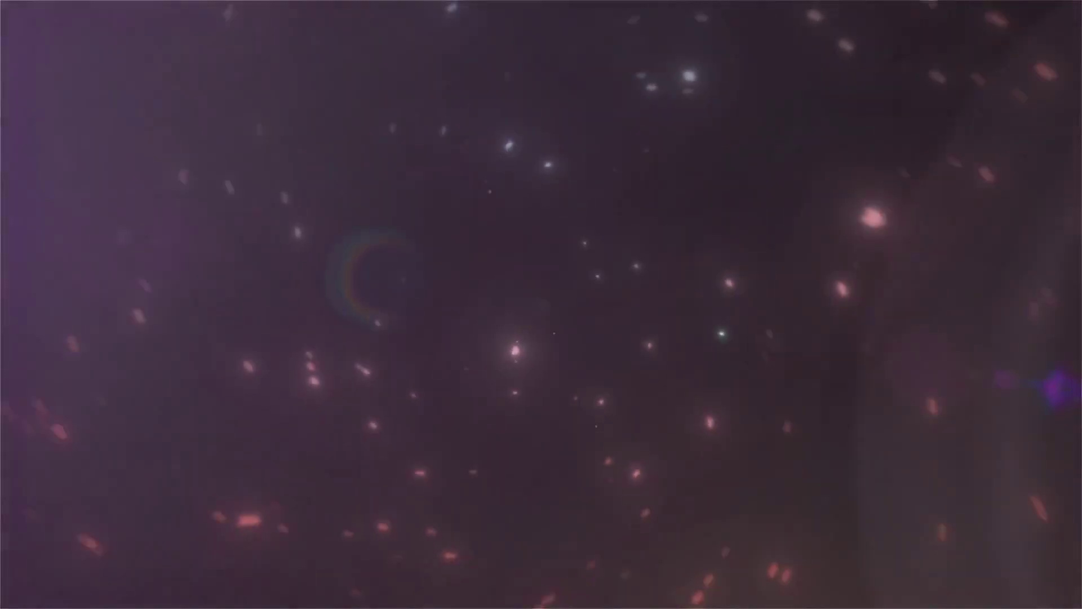